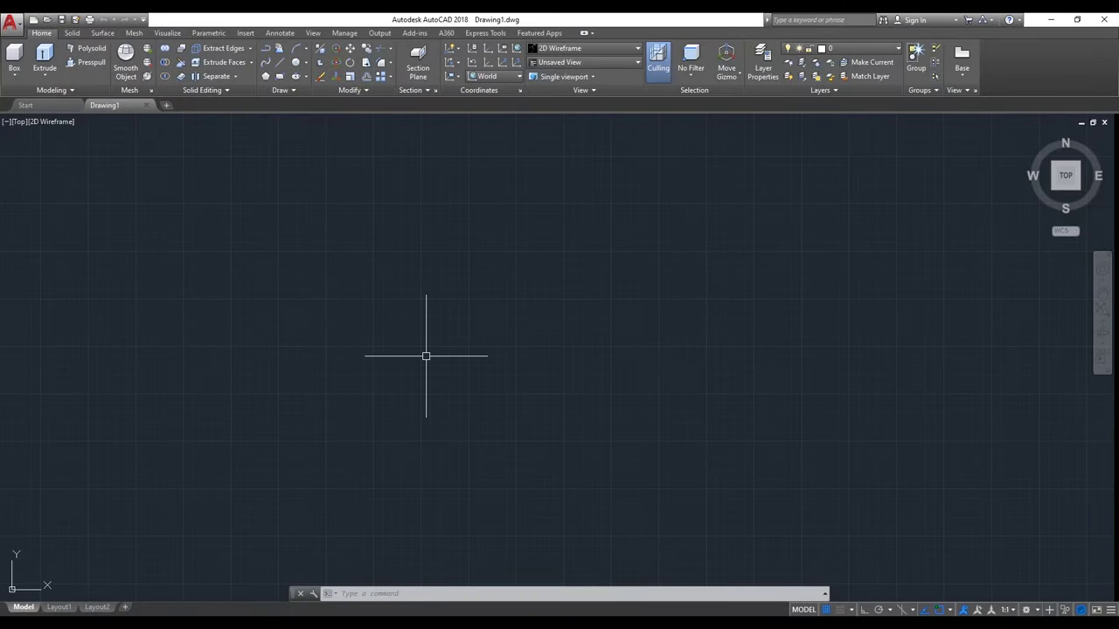
Draw a 78-unit horizontal polyline with Ortho on, then zoom in on it
text(l)
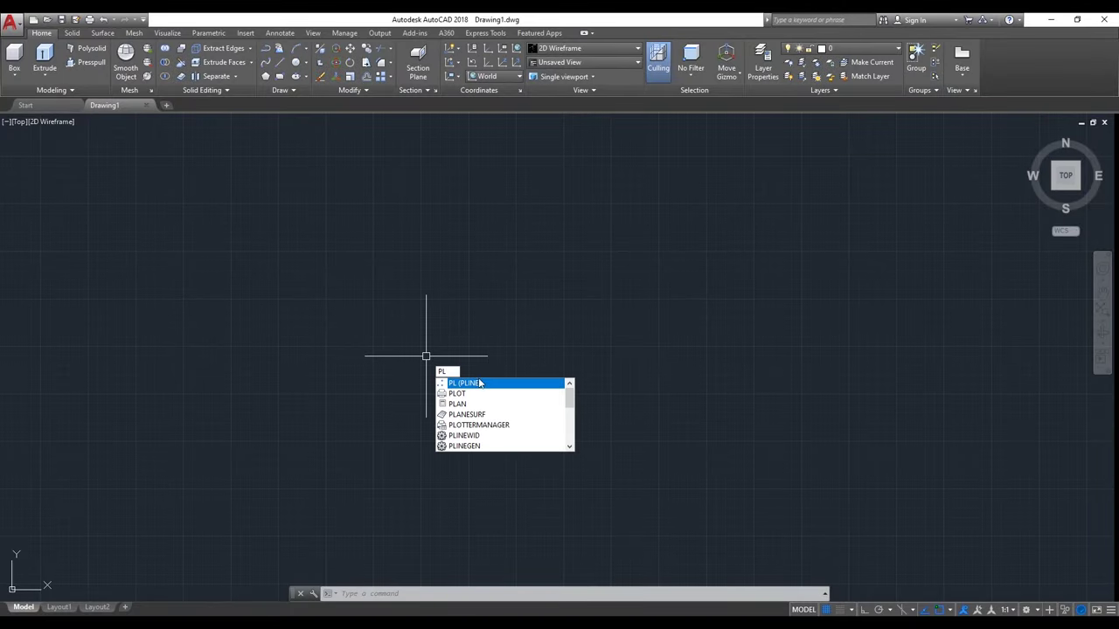
click(479, 383)
click(374, 299)
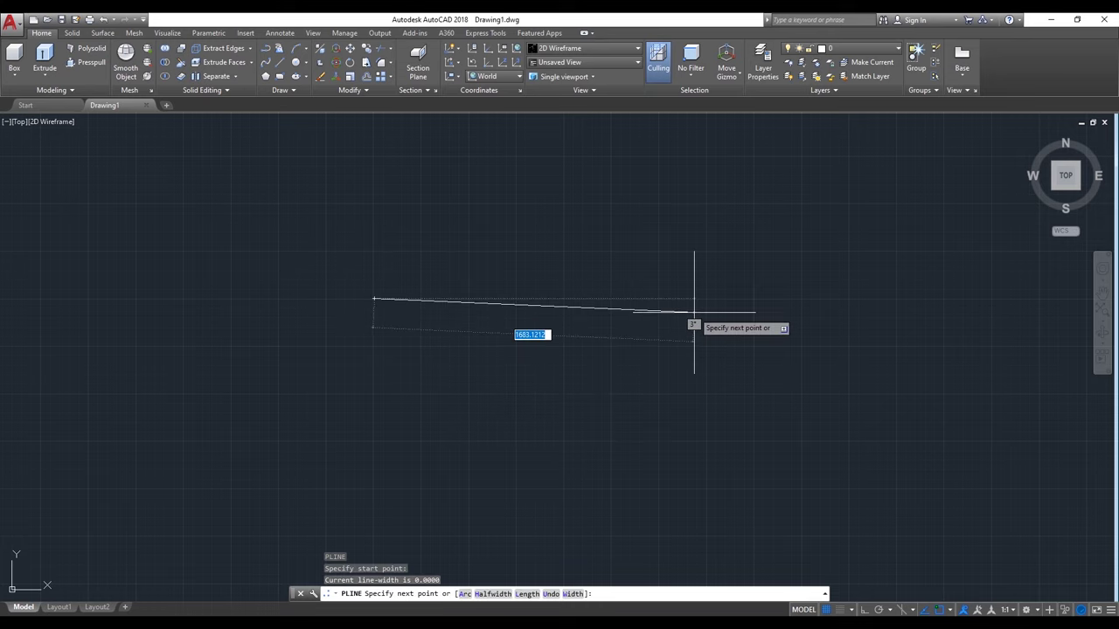
key(F8)
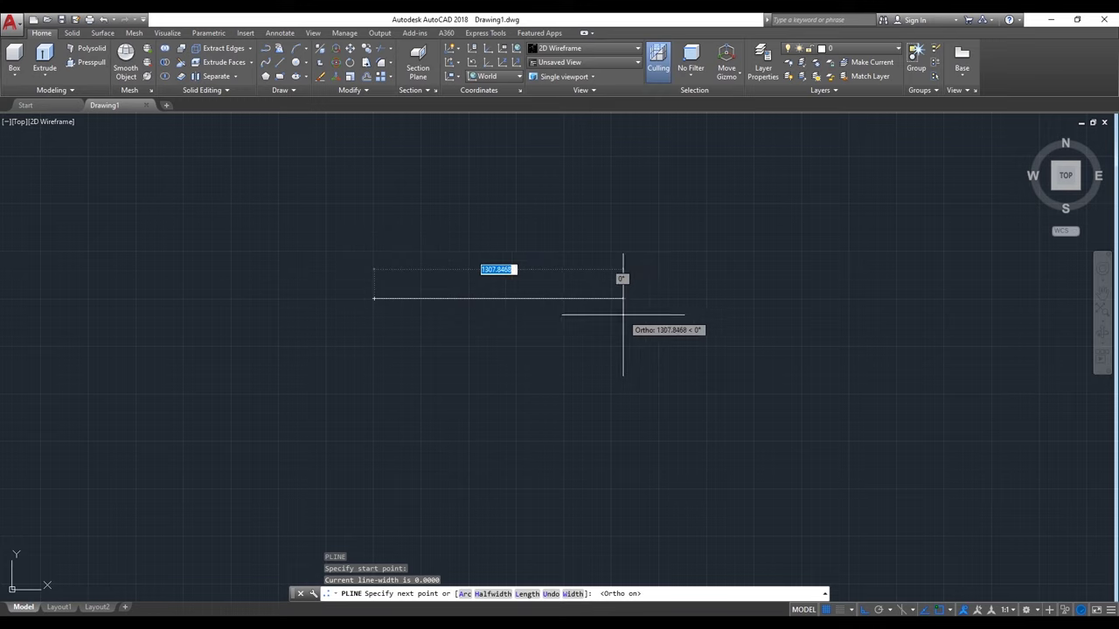
text(78)
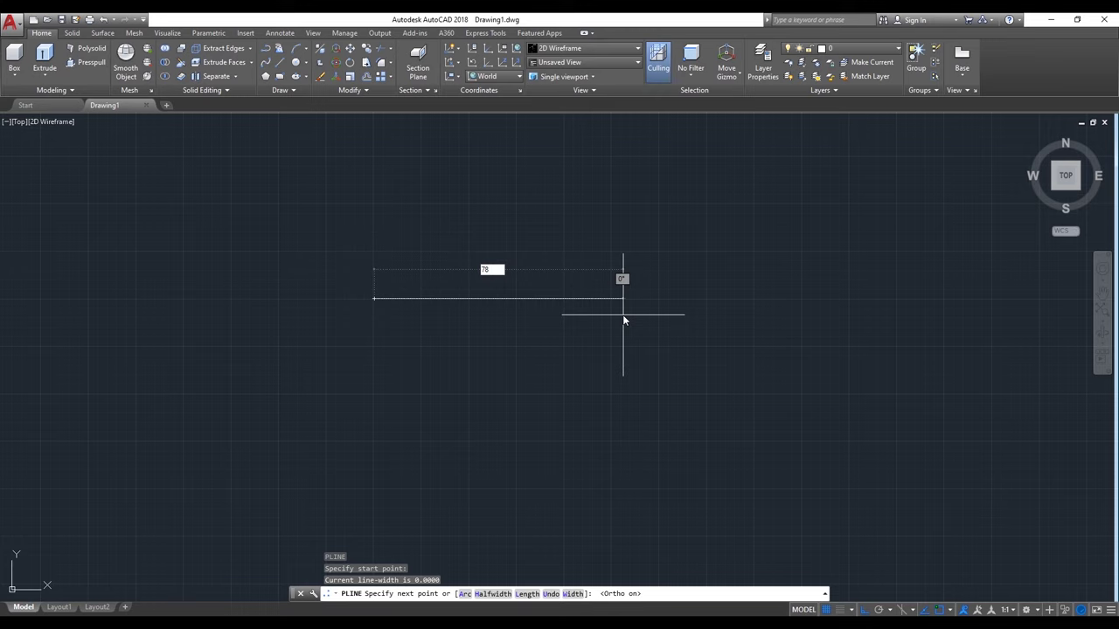
key(Return)
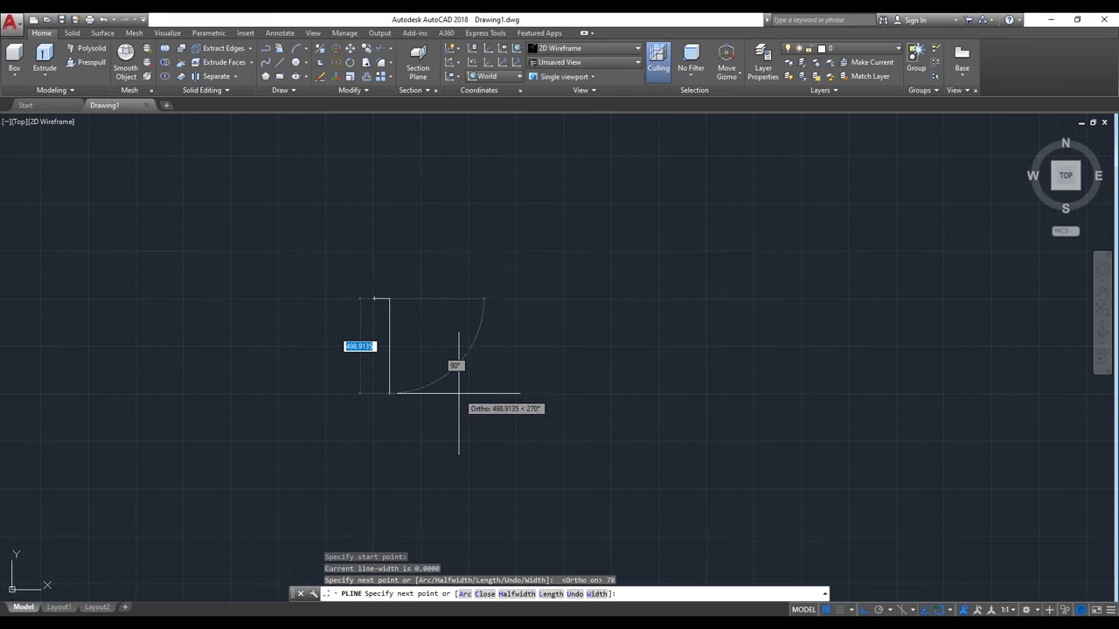
scroll(367, 297, up, 6)
scroll(391, 306, up, 4)
scroll(393, 312, up, 2)
scroll(393, 312, up, 2)
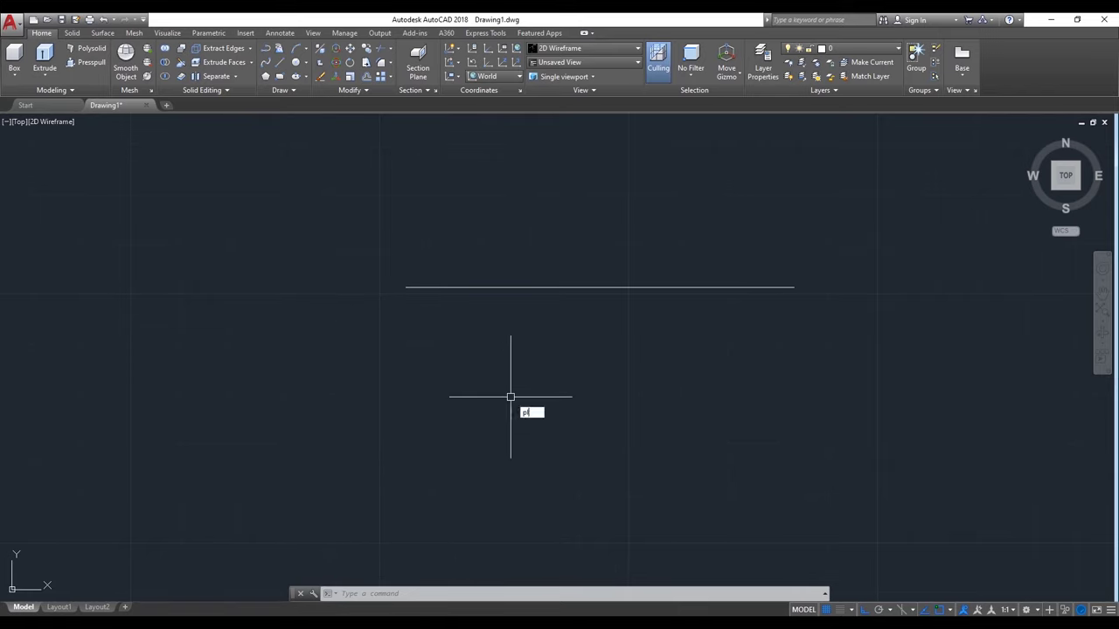
Draw a 39.5-unit polyline straight down from the top line's midpoint
text(l)
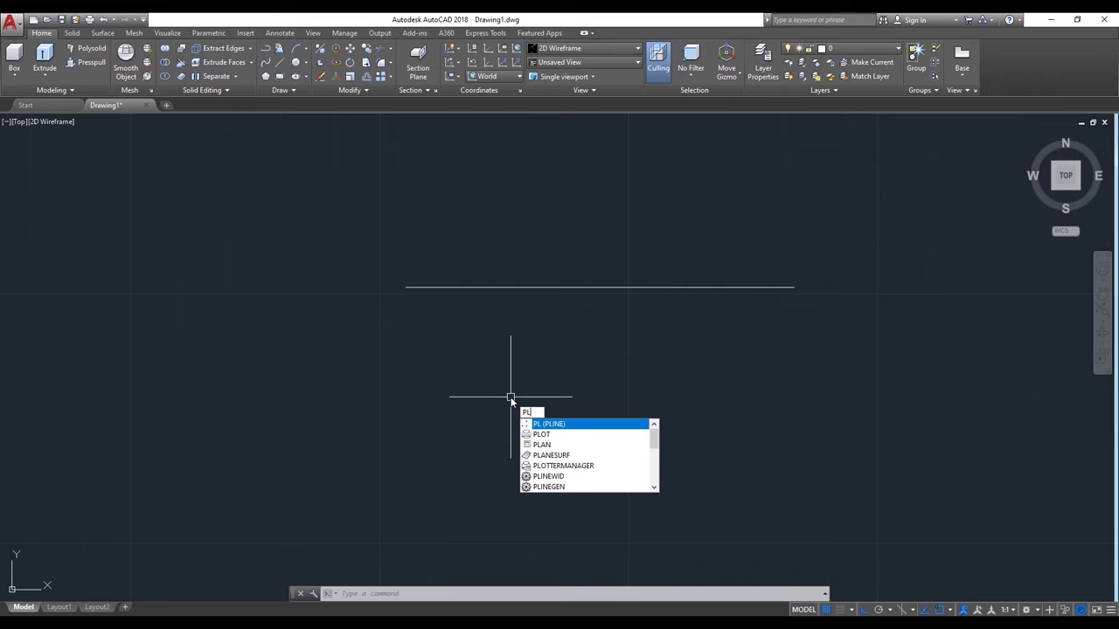
key(Return)
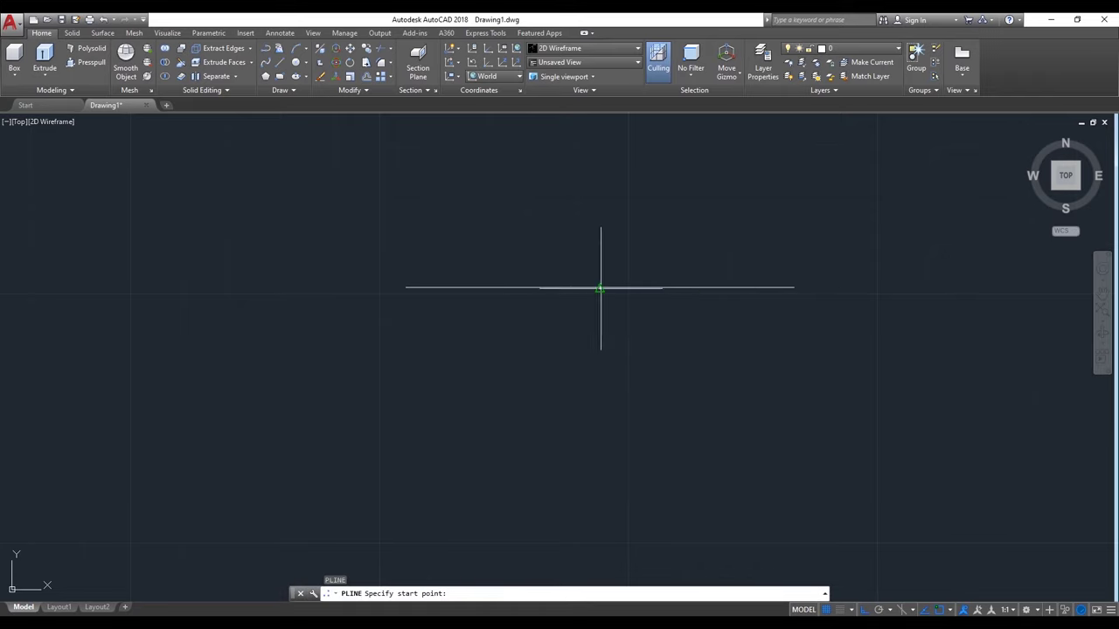
click(600, 288)
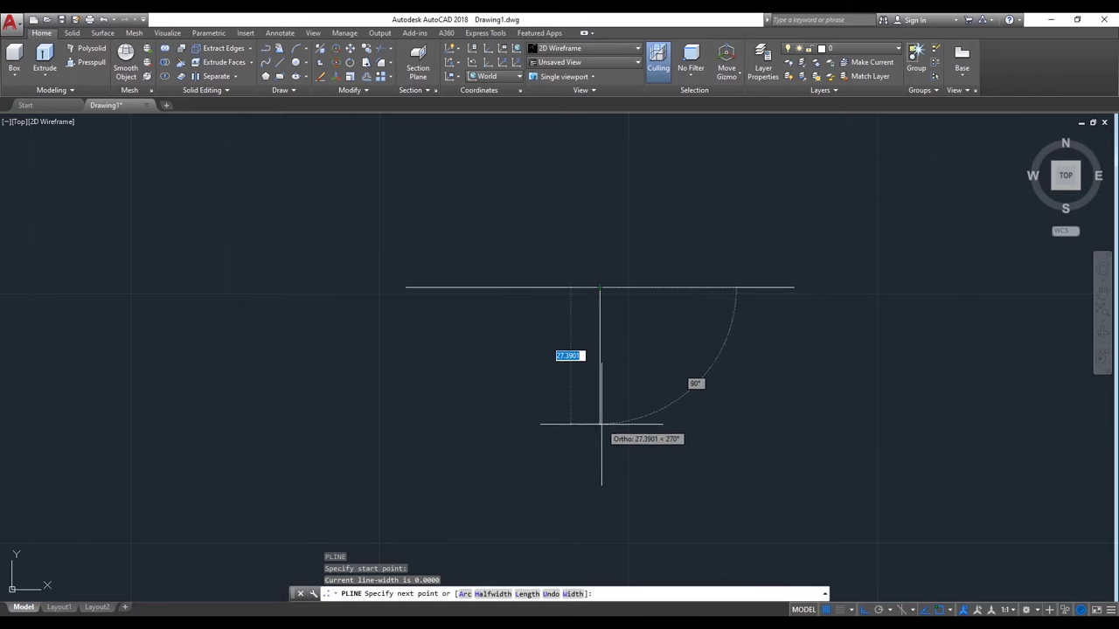
text(39.5)
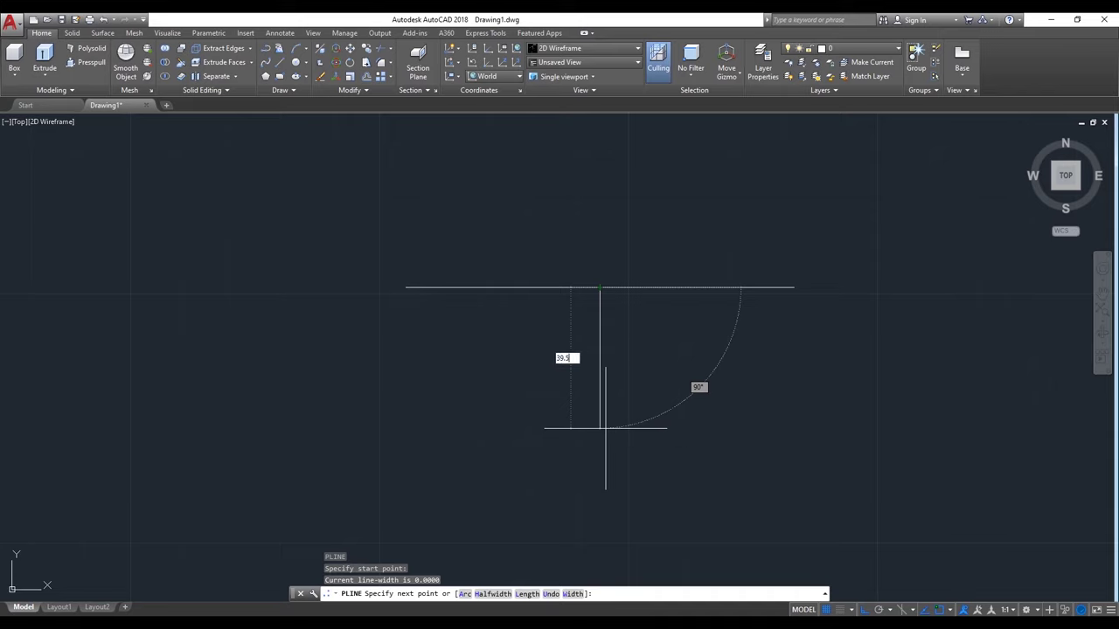
key(Return)
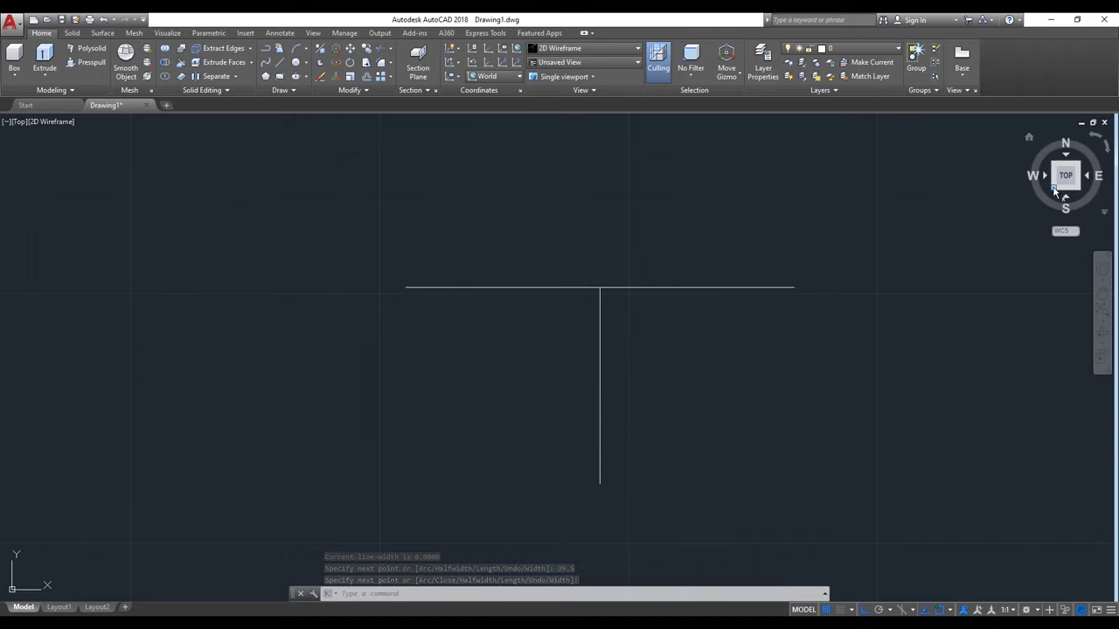
Switch to SW isometric view and add a 78 linear dimension to the top line
click(1054, 190)
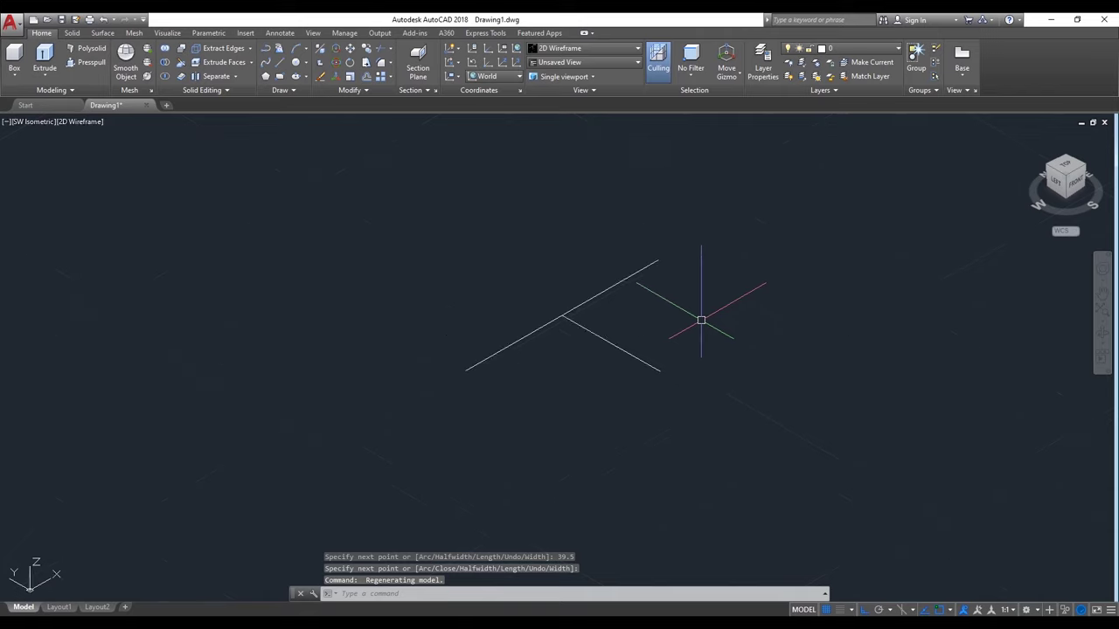
scroll(647, 354, up, 2)
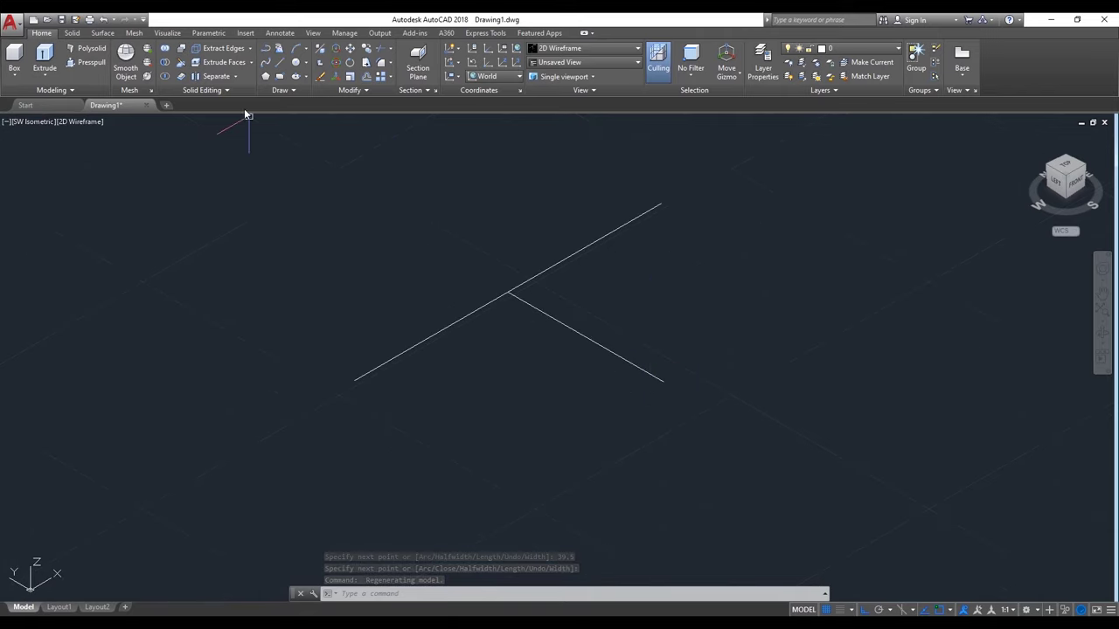
click(280, 33)
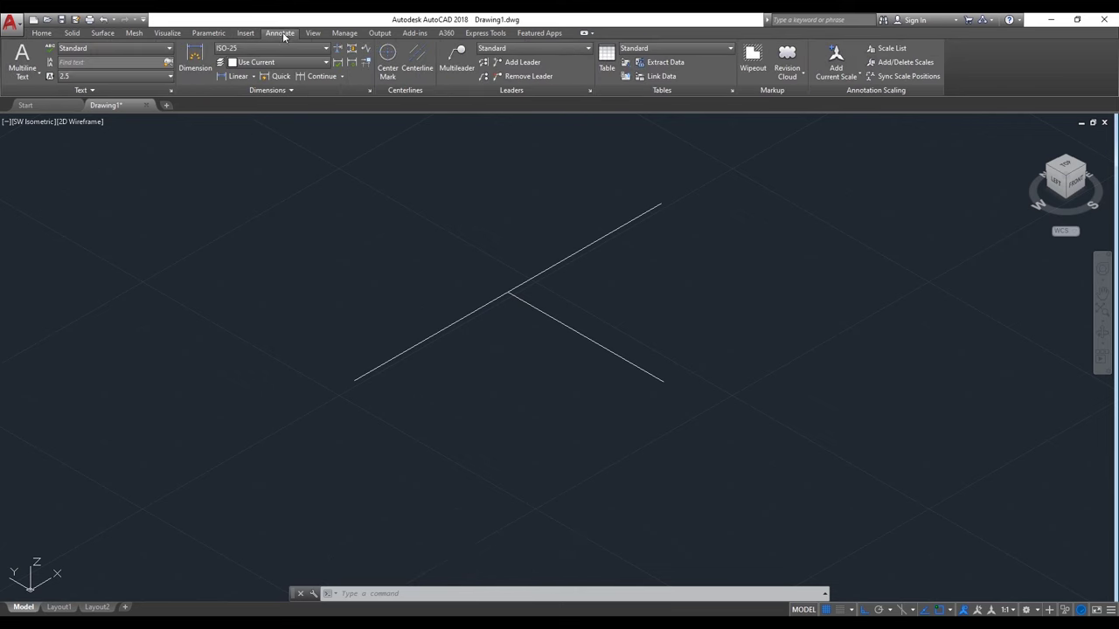
click(234, 76)
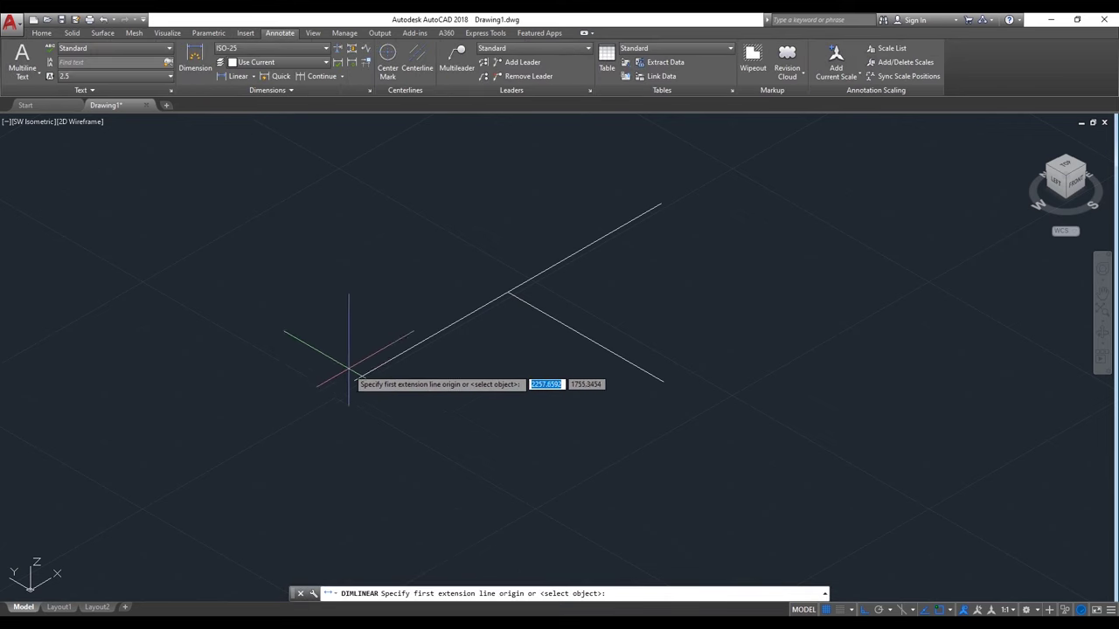
click(355, 380)
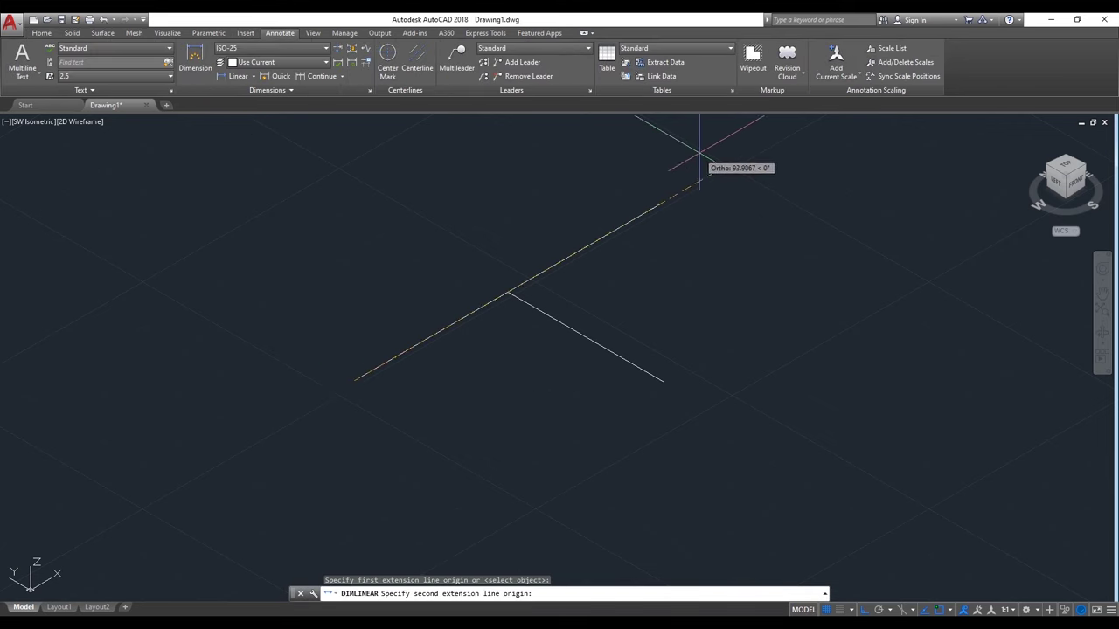
click(660, 203)
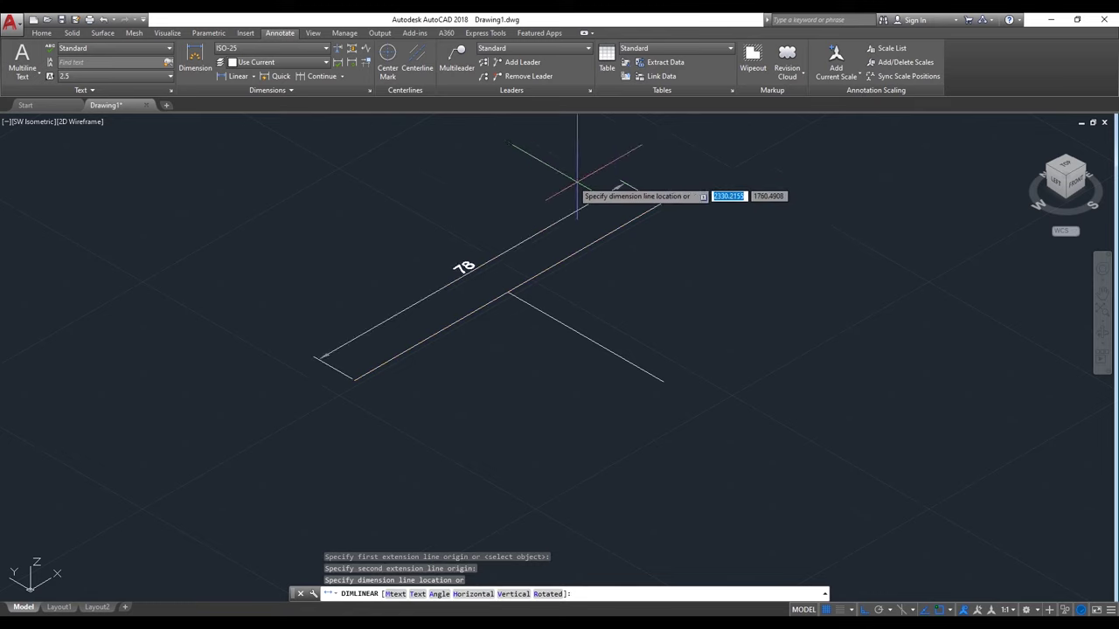
click(507, 164)
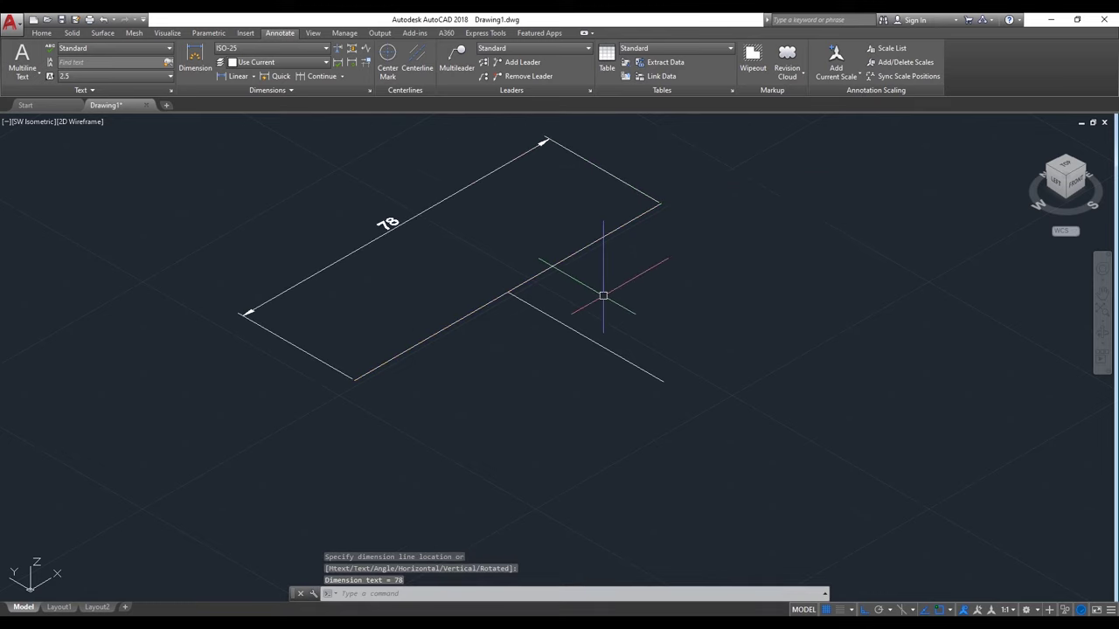
Add a 39.5 linear dimension along the stem
key(Return)
click(508, 292)
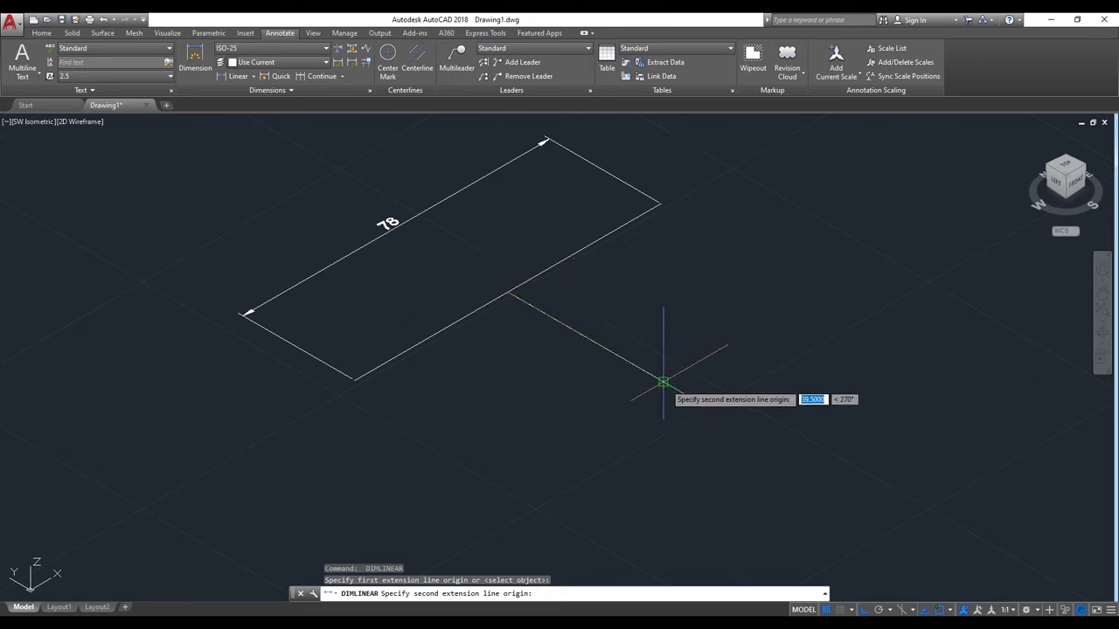
click(663, 379)
click(730, 332)
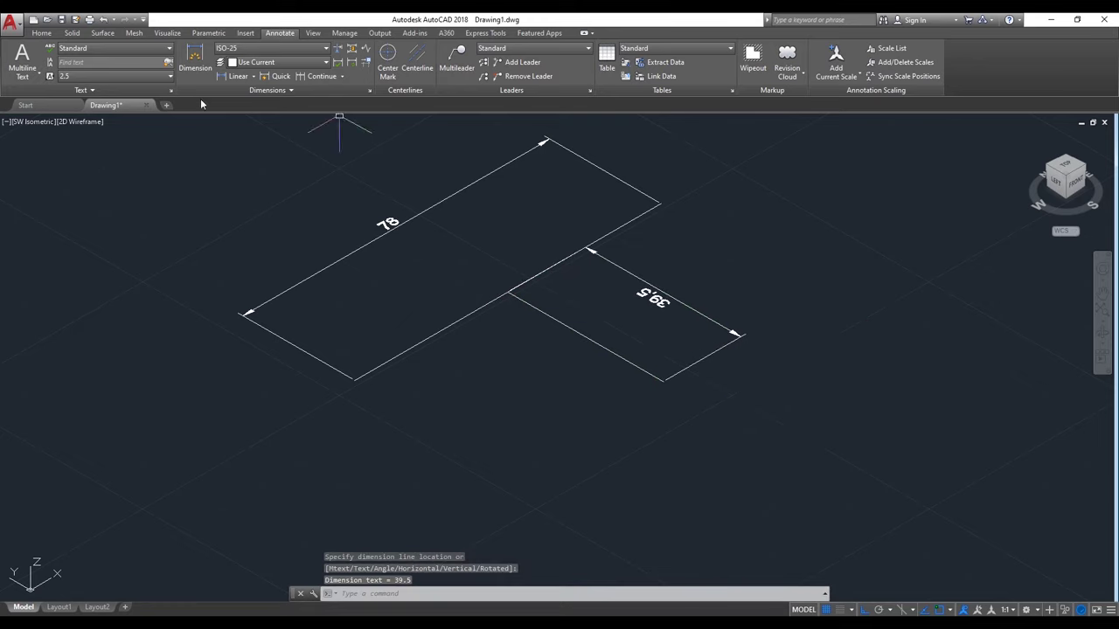
click(48, 35)
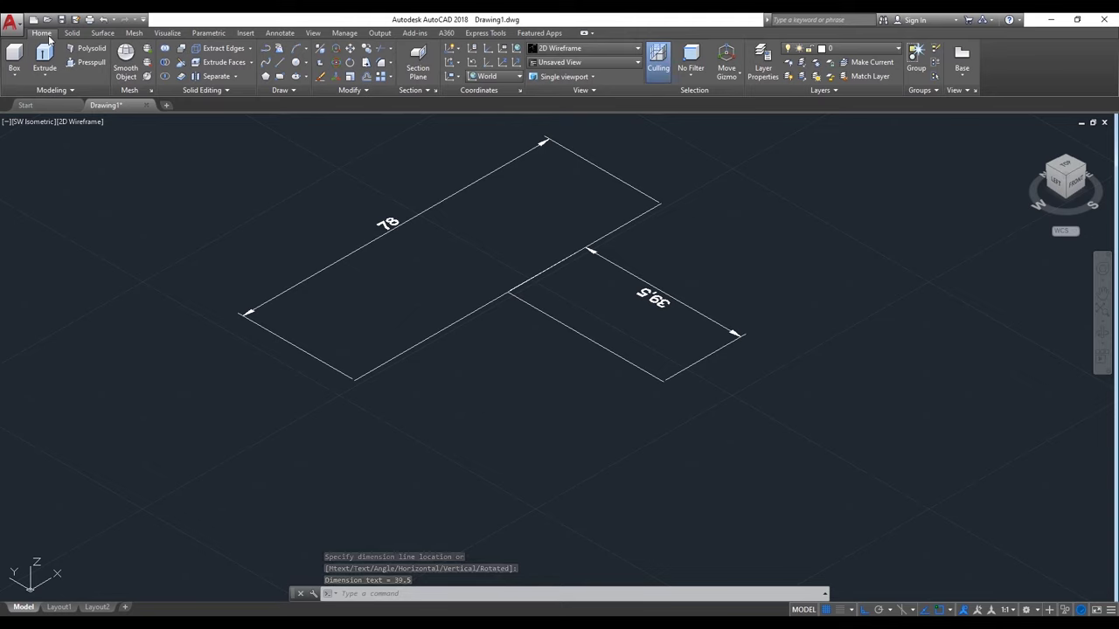
Set the UCS to Left and draw a 29-diameter circle at the top line's left end
click(513, 78)
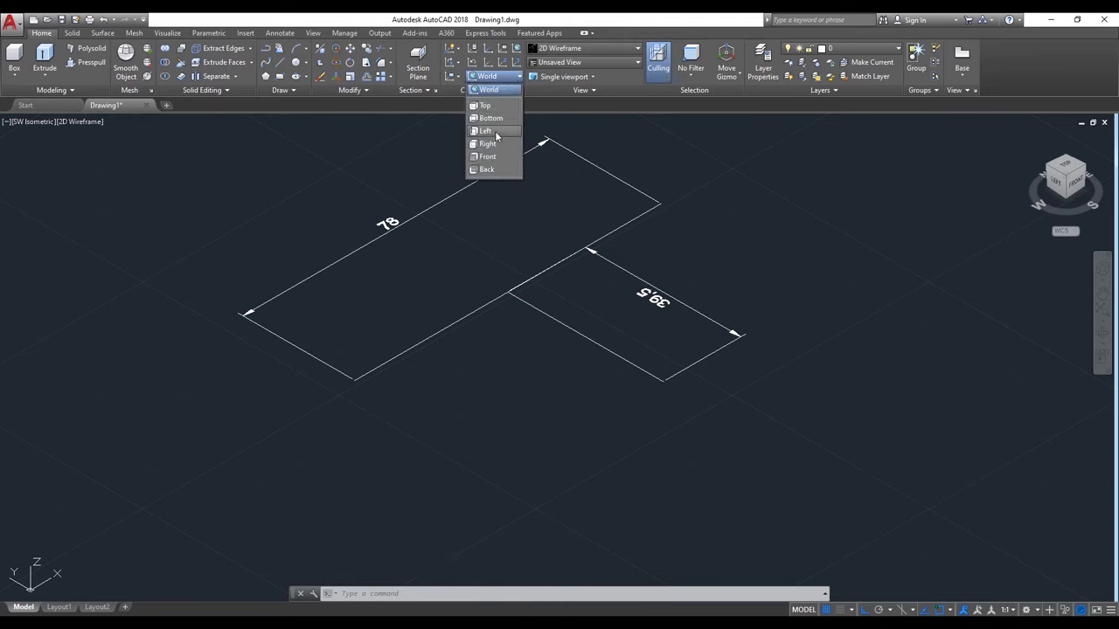
click(486, 131)
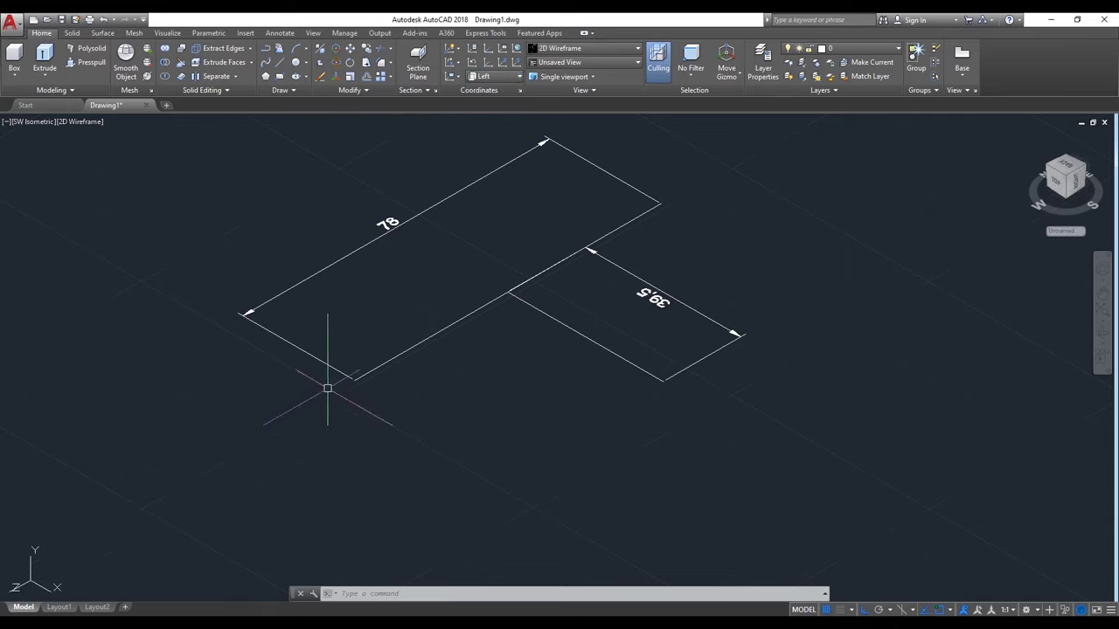
text(C)
key(Return)
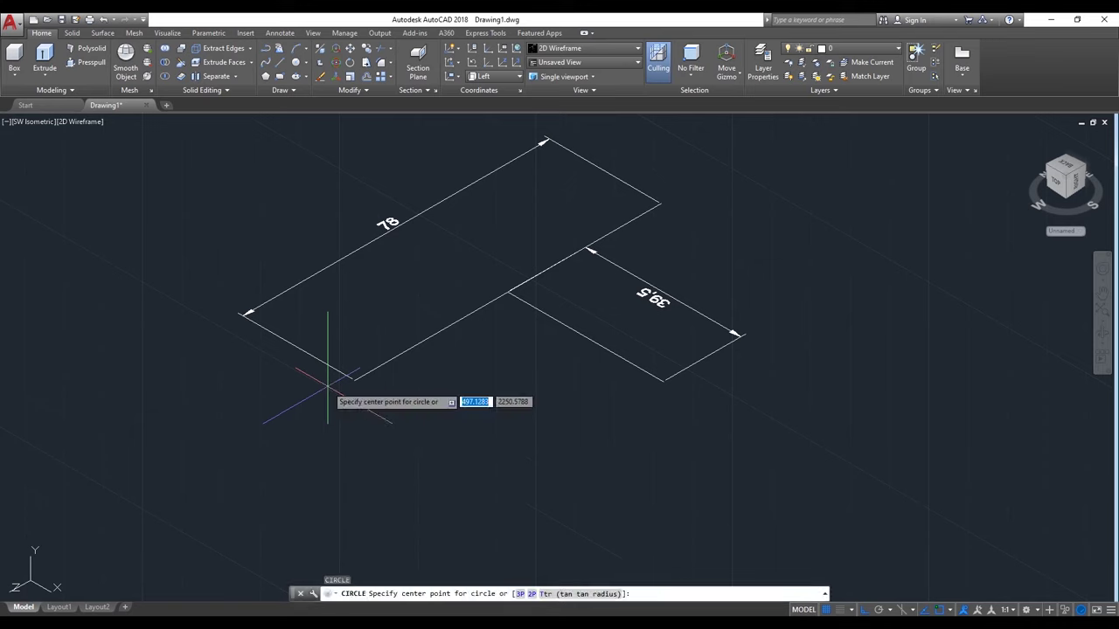
click(354, 381)
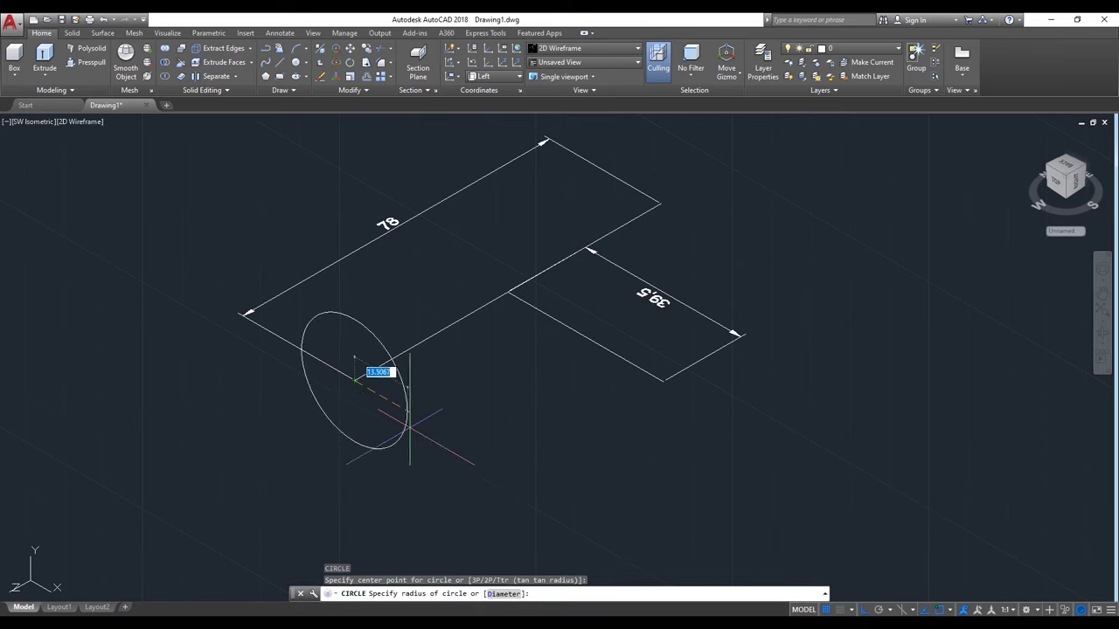
text(d)
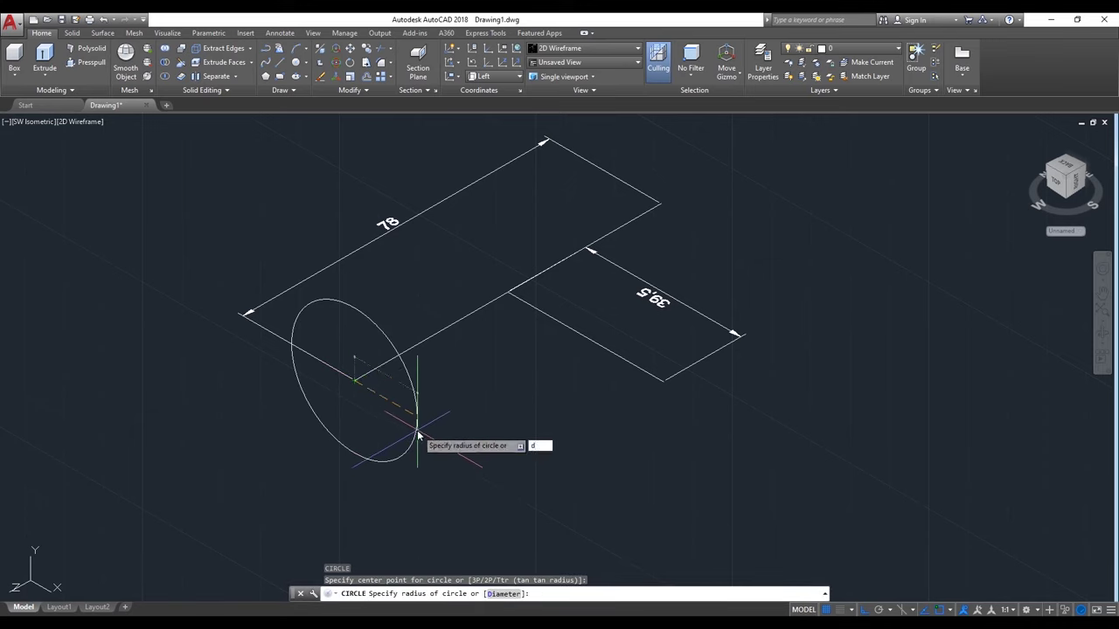
key(Return)
text(2)
key(Return)
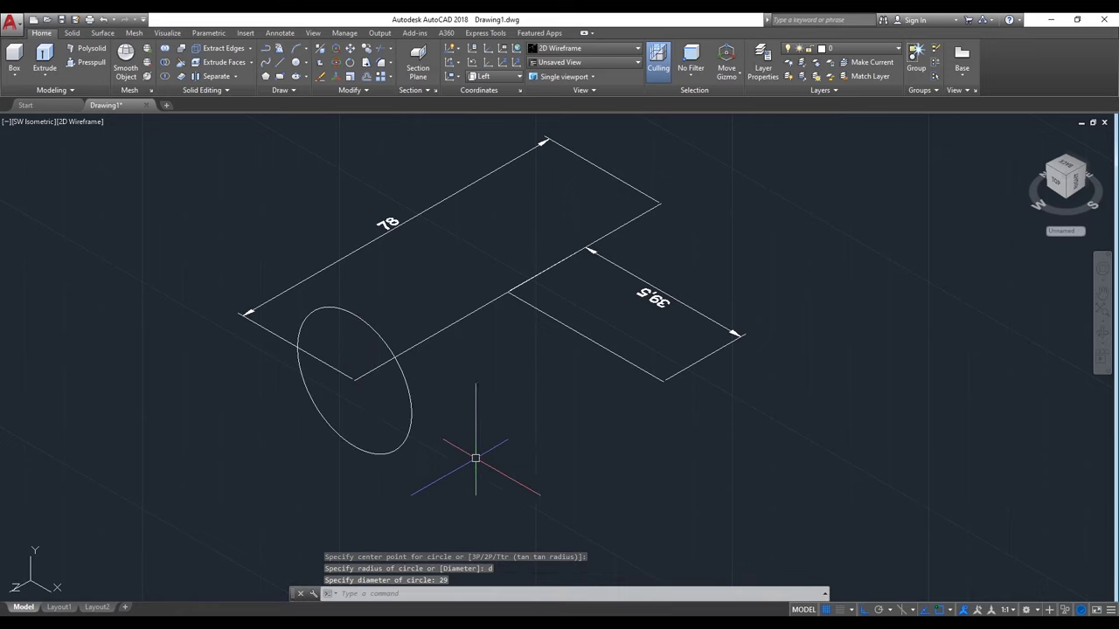
Draw a concentric 24-diameter circle at the same line end
right_click(154, 178)
click(179, 186)
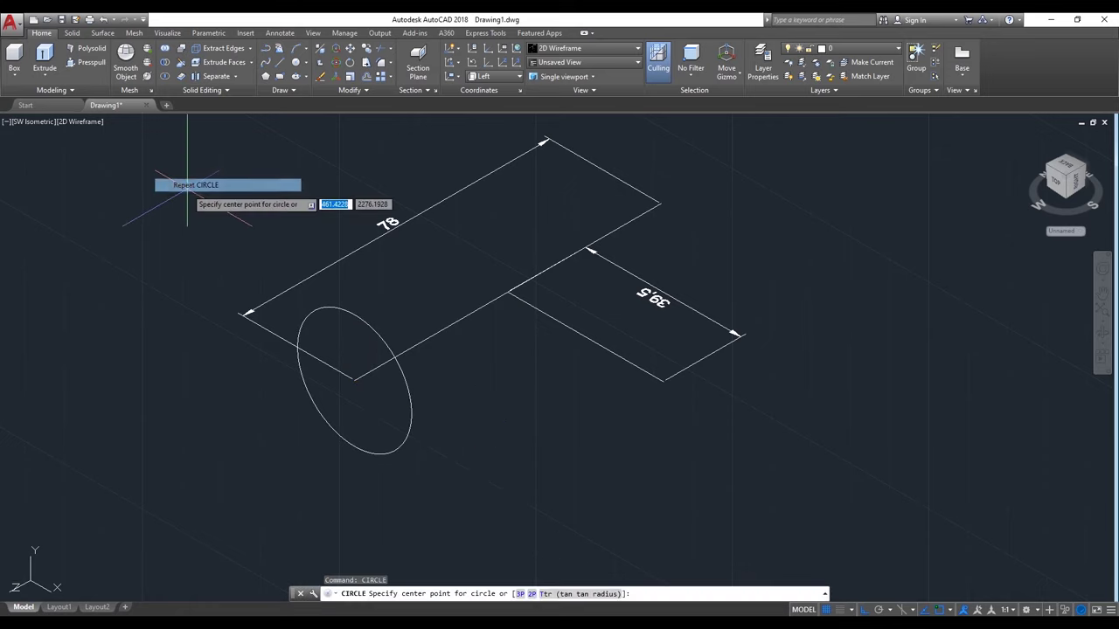
click(355, 380)
text(d)
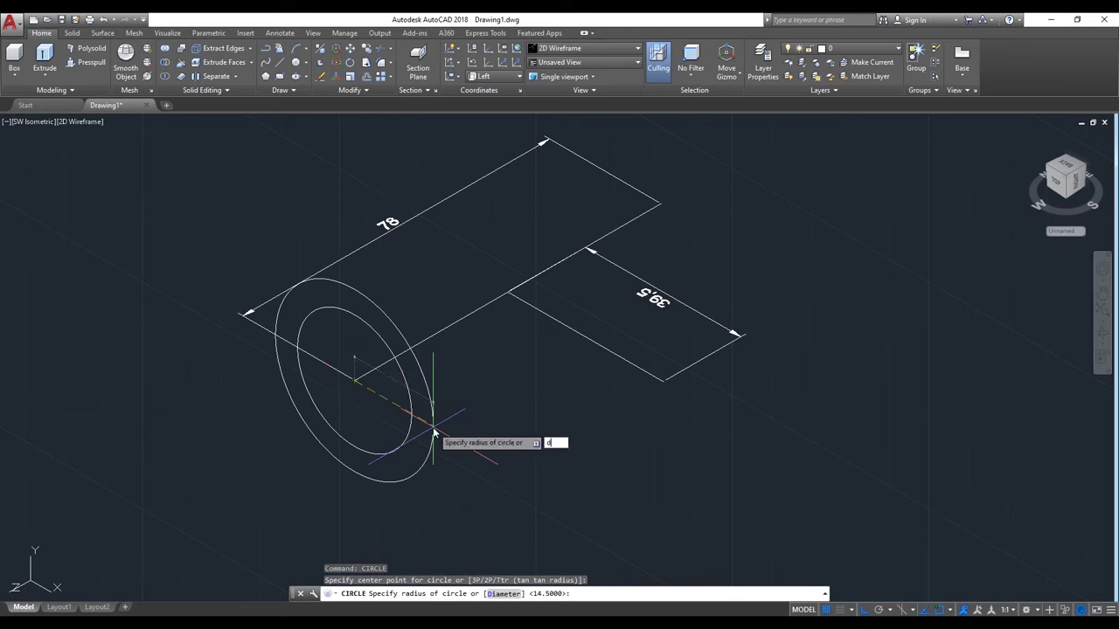
key(Return)
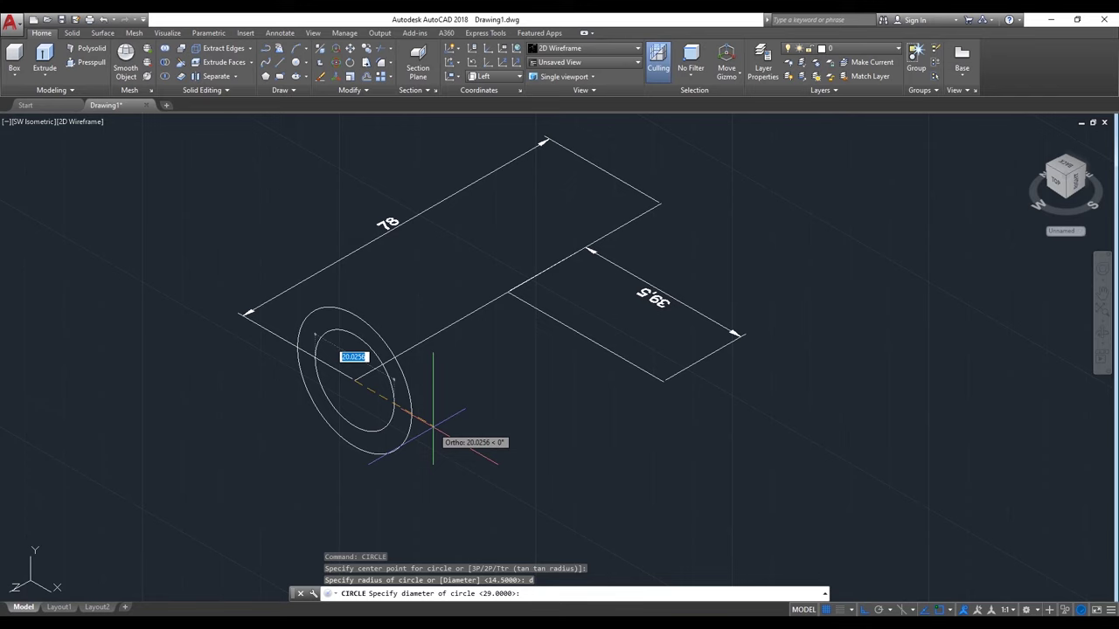
key(Return)
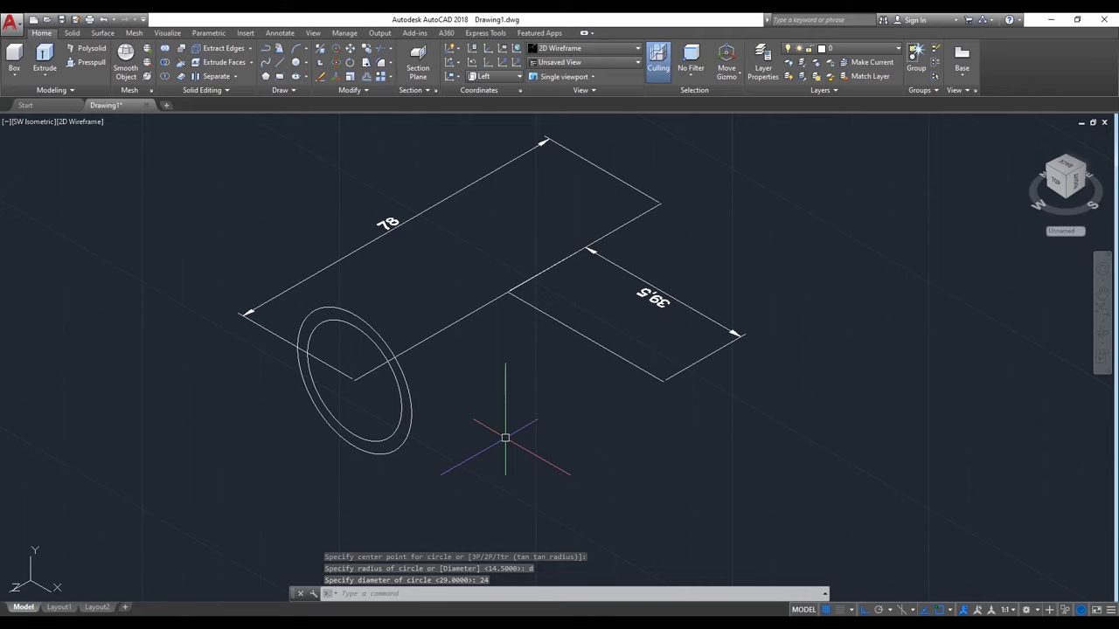
Sweep both circles along the 78-long centre line into solid cylinders
text(swee)
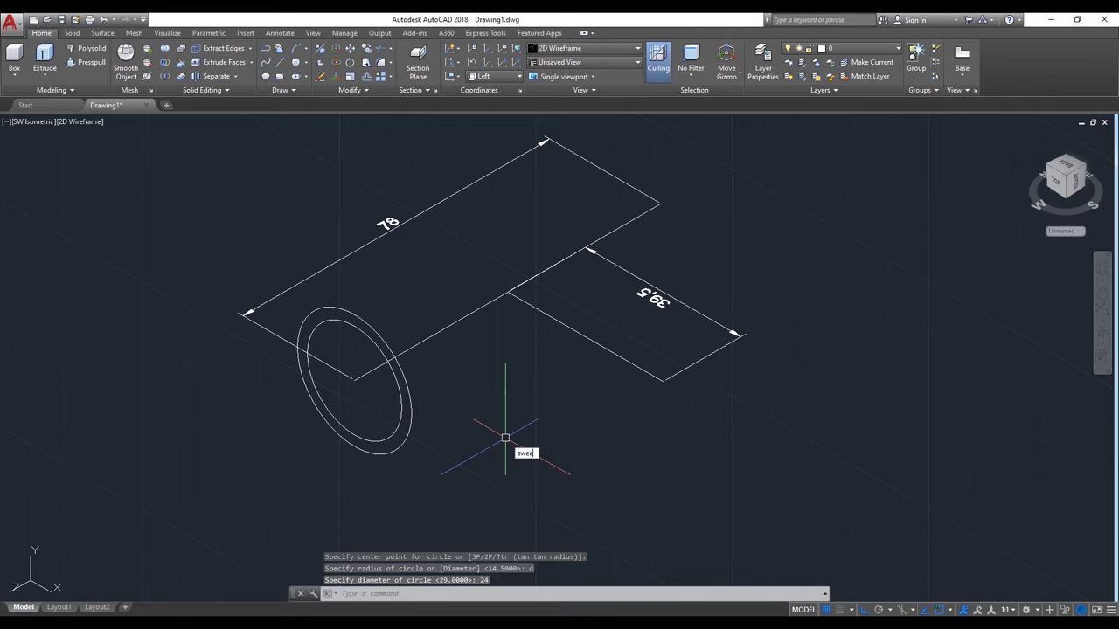
key(Return)
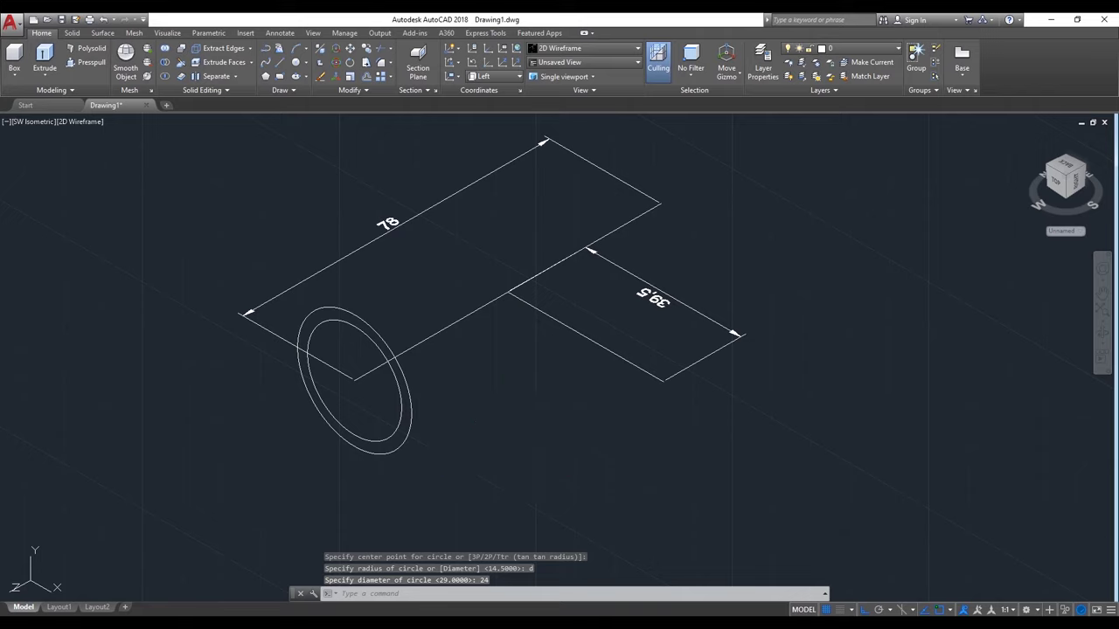
click(416, 402)
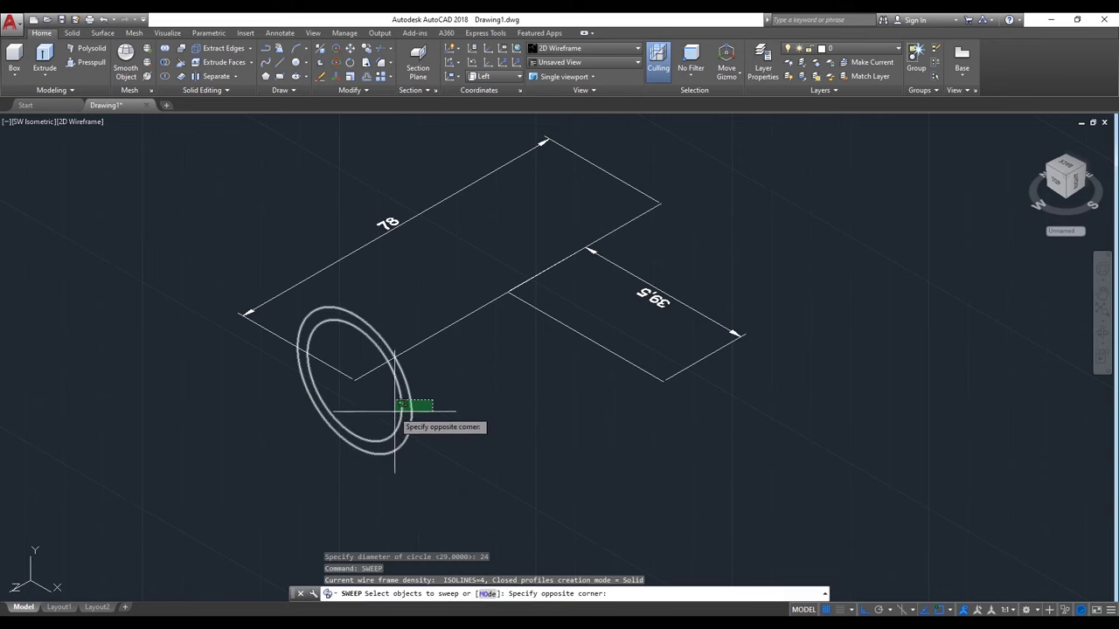
click(393, 411)
key(Return)
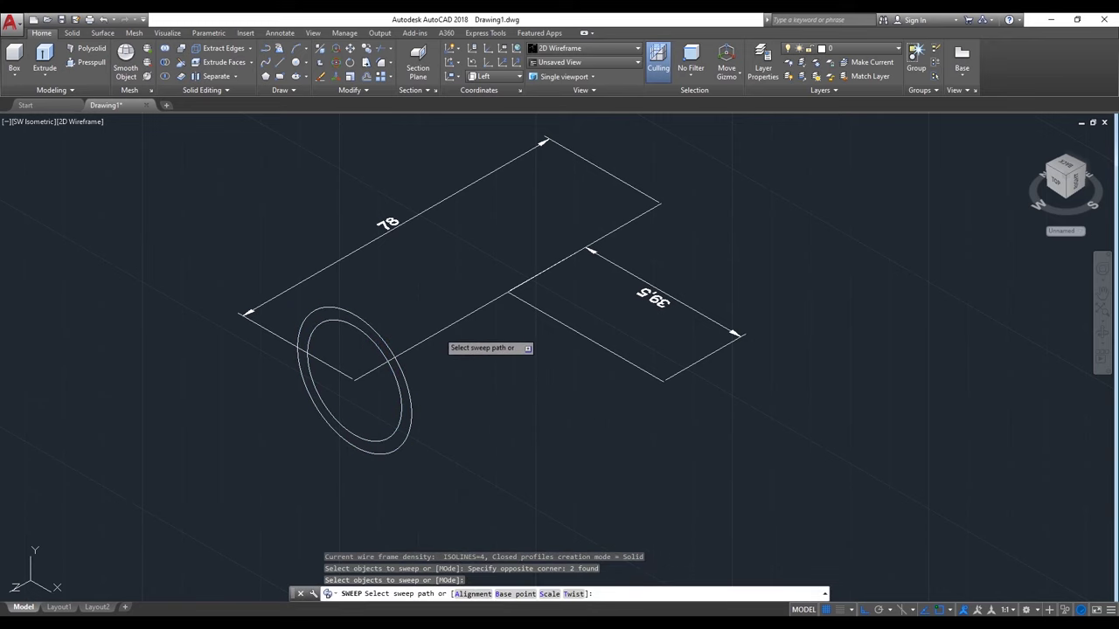
click(434, 334)
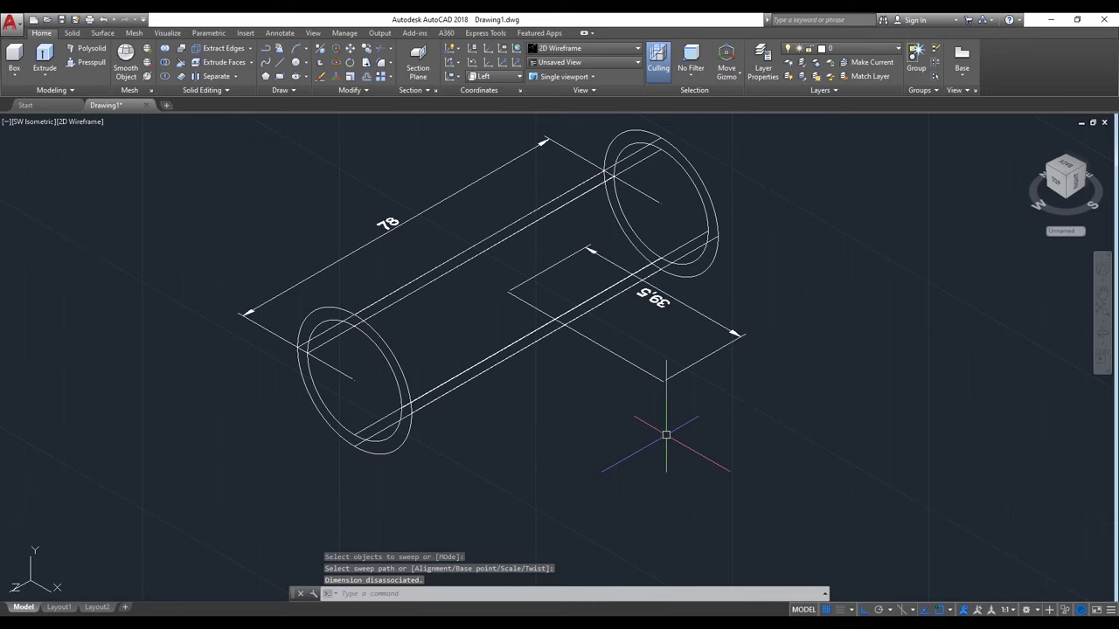
Switch the viewport to the Shaded visual style and launch SUBTRACT
click(88, 124)
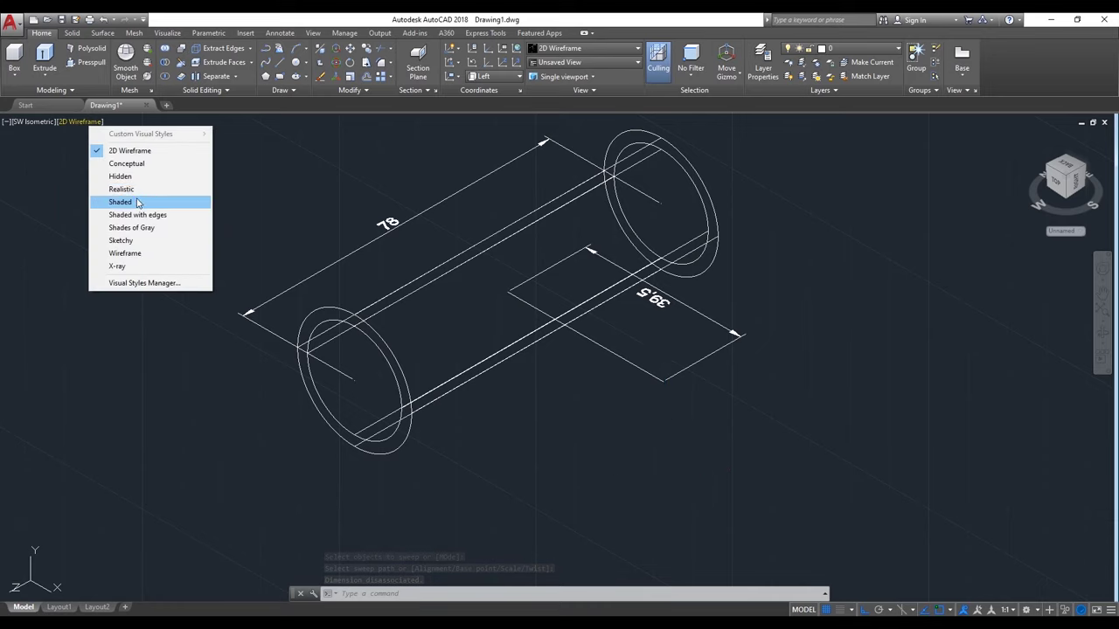
click(136, 202)
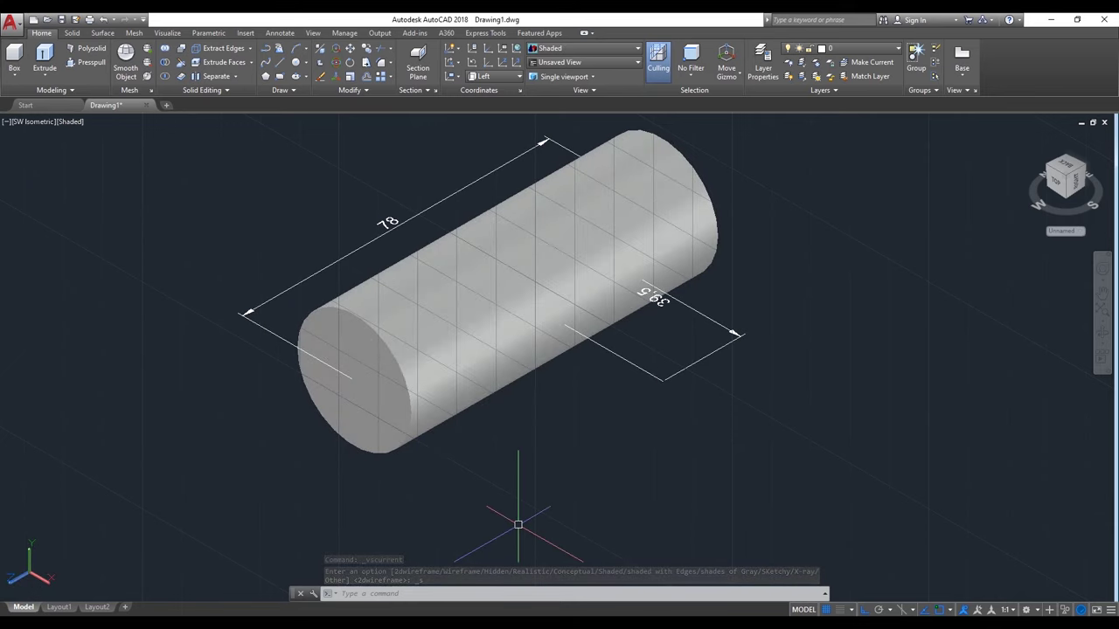
text(su)
key(Return)
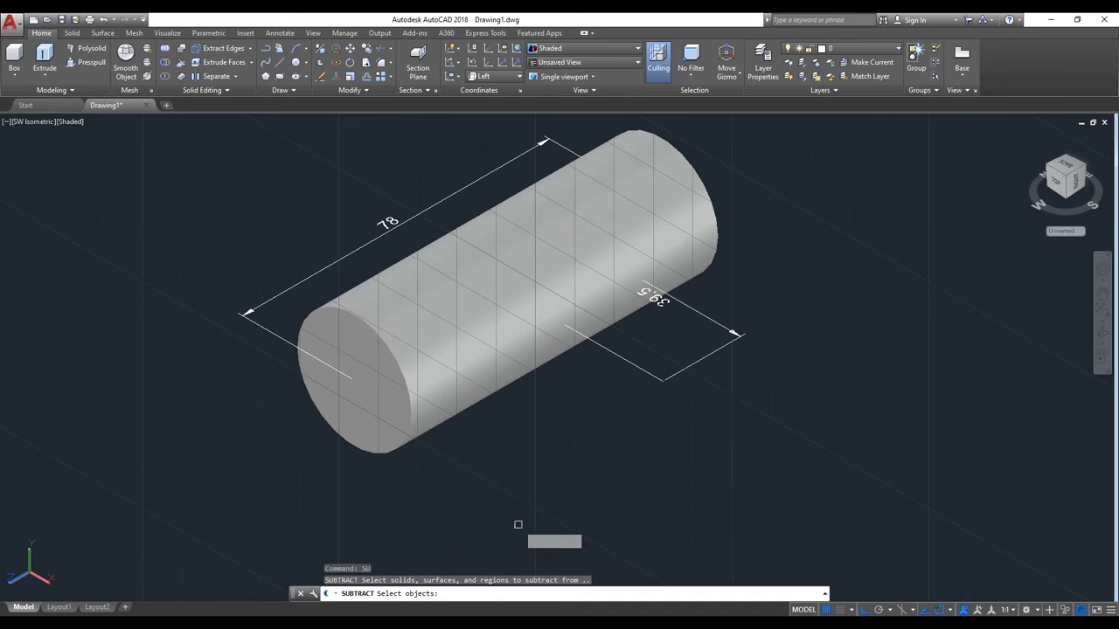
Subtract the inner 24 cylinder from the outer 29 cylinder to form a hollow tube
click(437, 421)
key(Return)
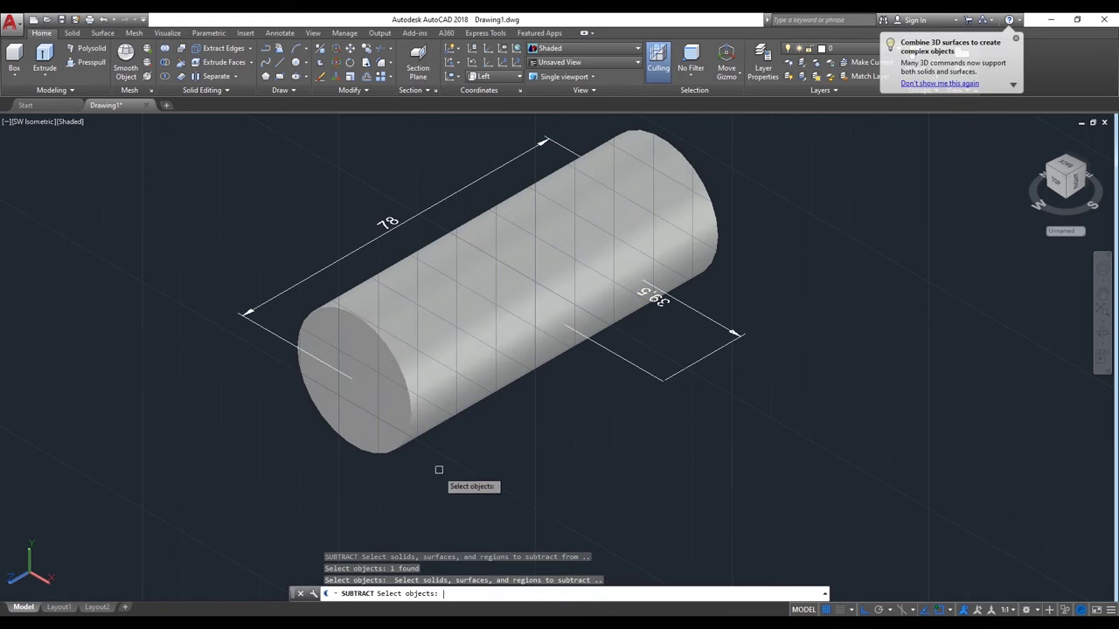
click(356, 378)
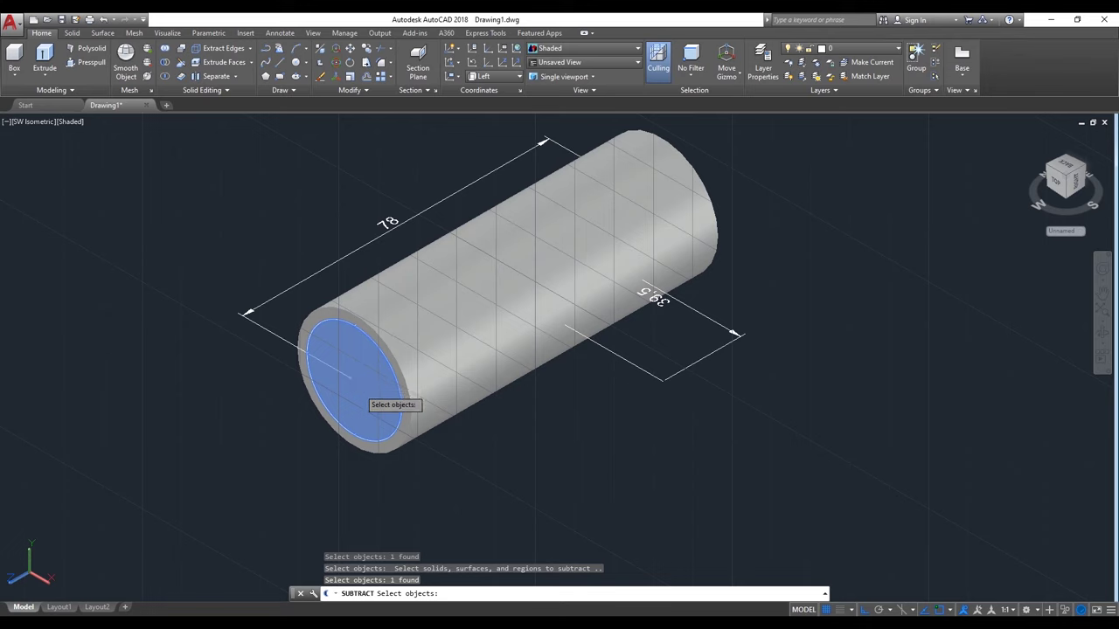
key(Return)
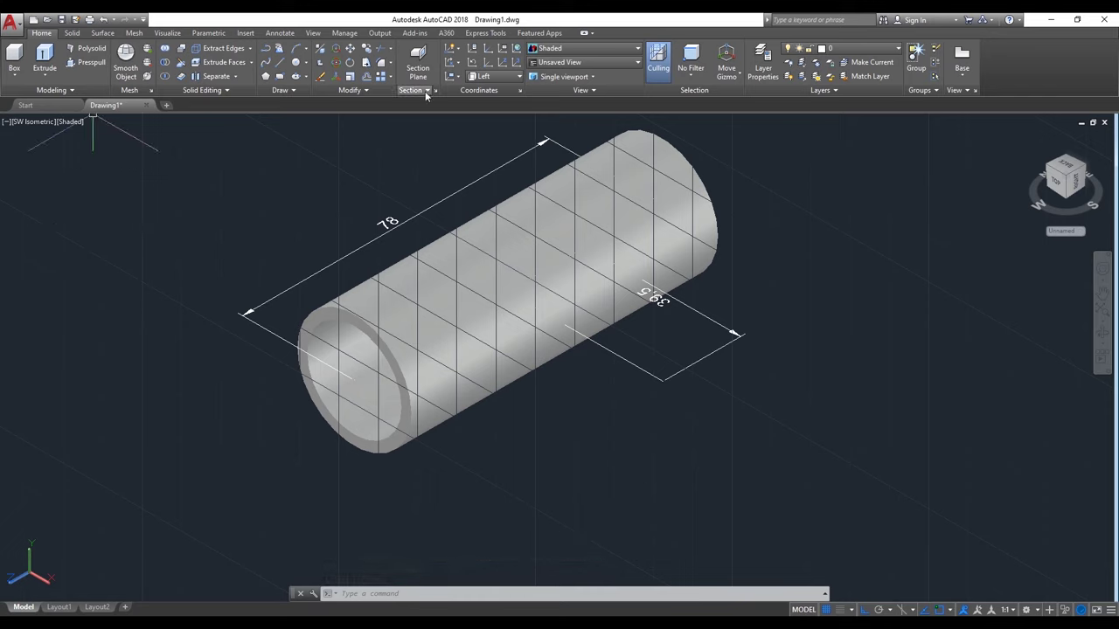
Set the UCS to Front and draw a 29-diameter circle at the stem's lower end
click(488, 77)
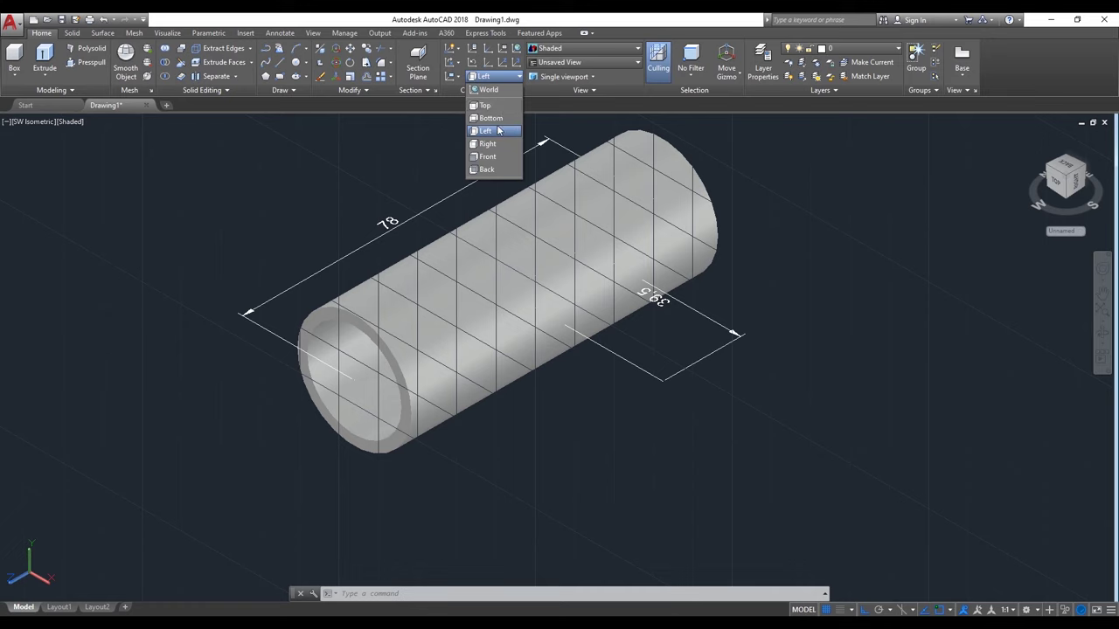
click(495, 158)
text(c)
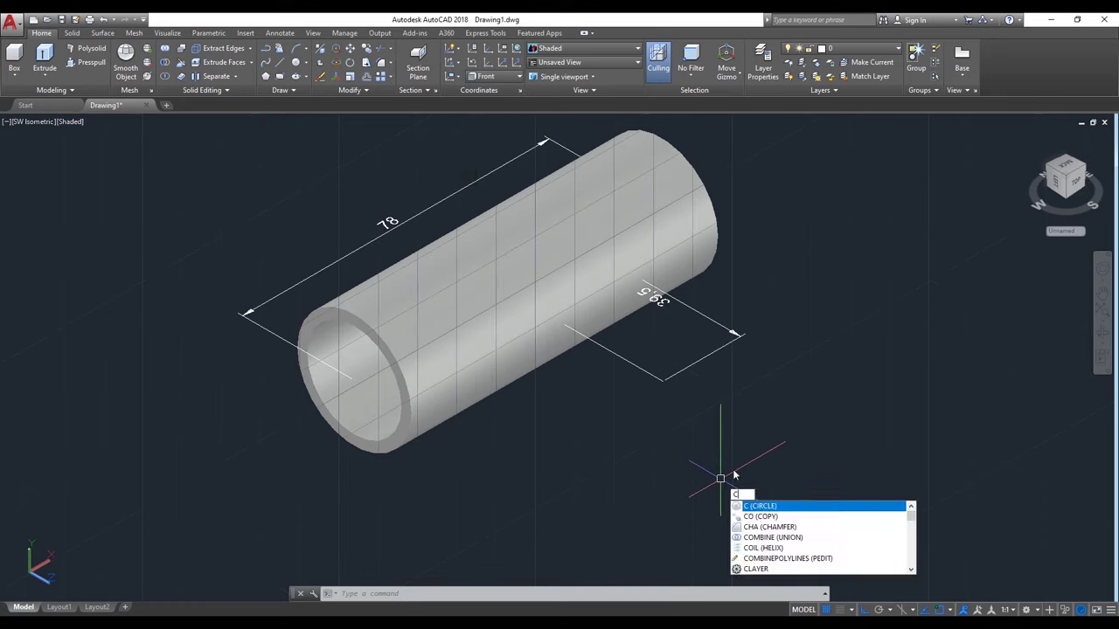
key(Return)
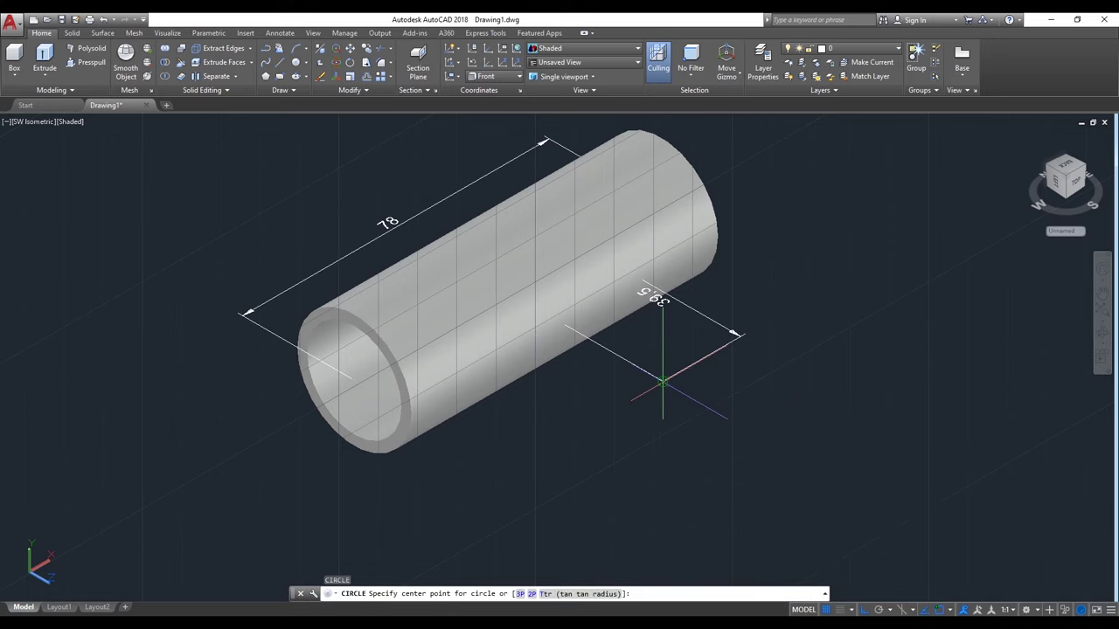
click(663, 382)
text(d)
key(Return)
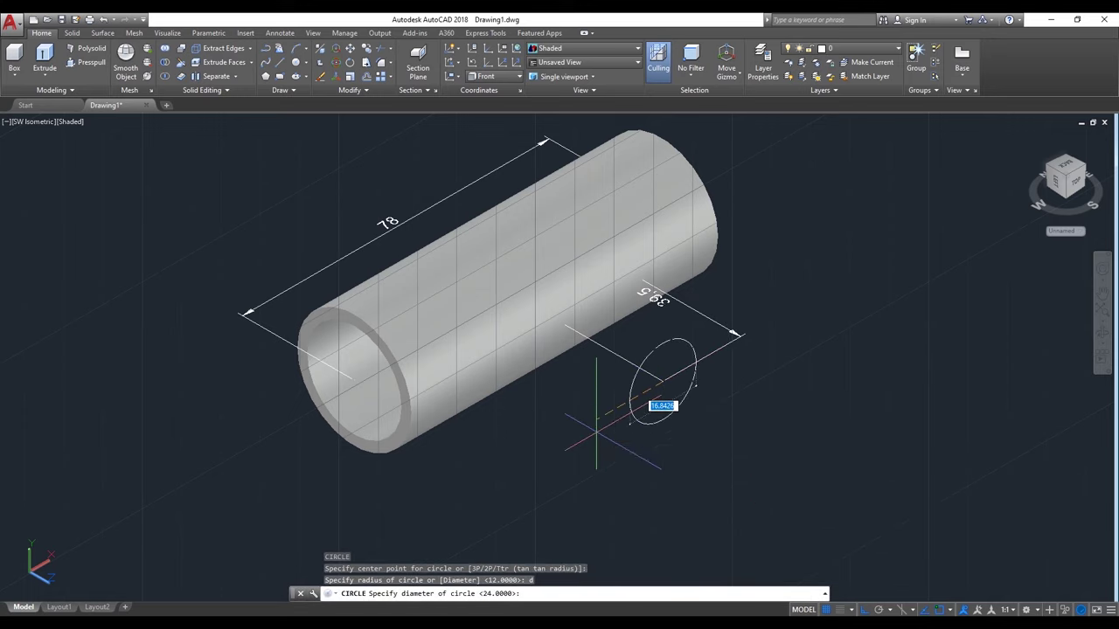
text(2)
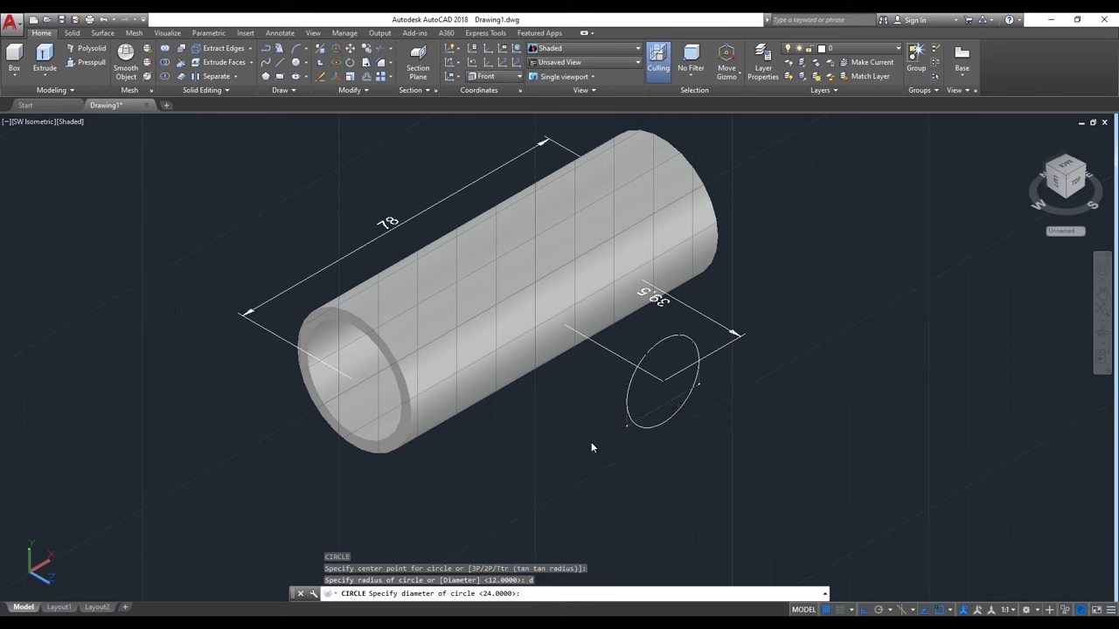
text(9)
key(Return)
Draw a concentric 24-diameter circle at the same stem end
right_click(868, 303)
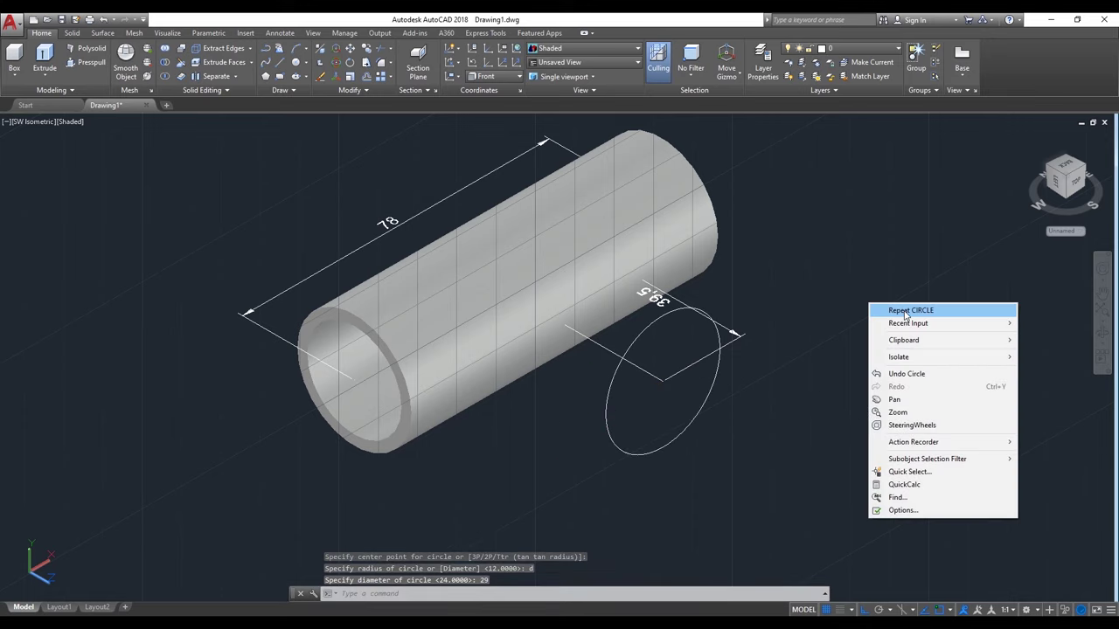
click(906, 312)
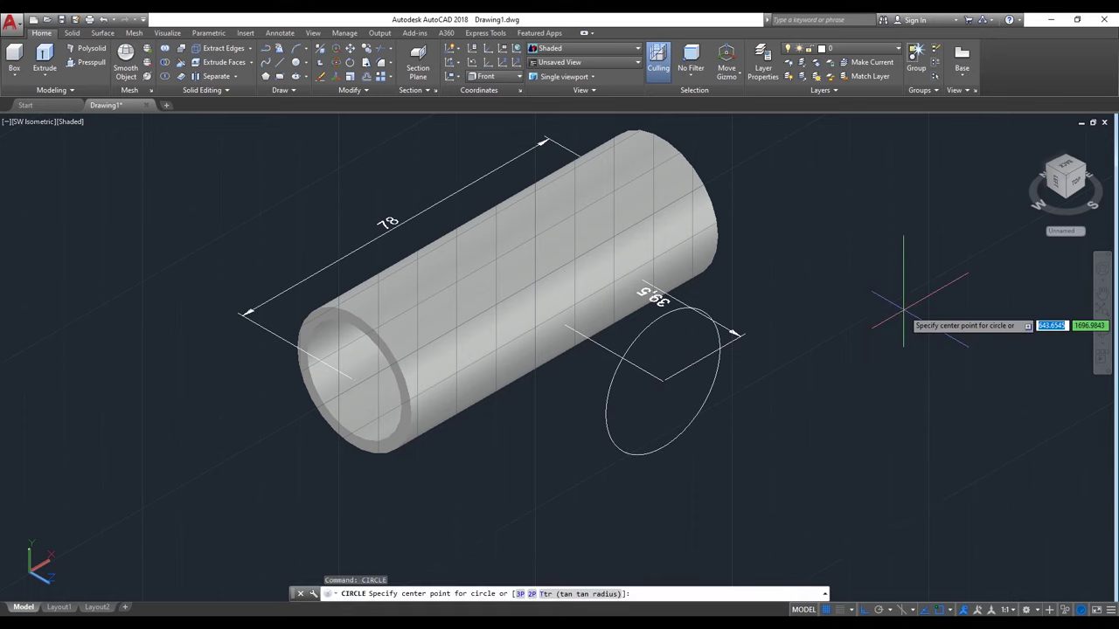
click(662, 384)
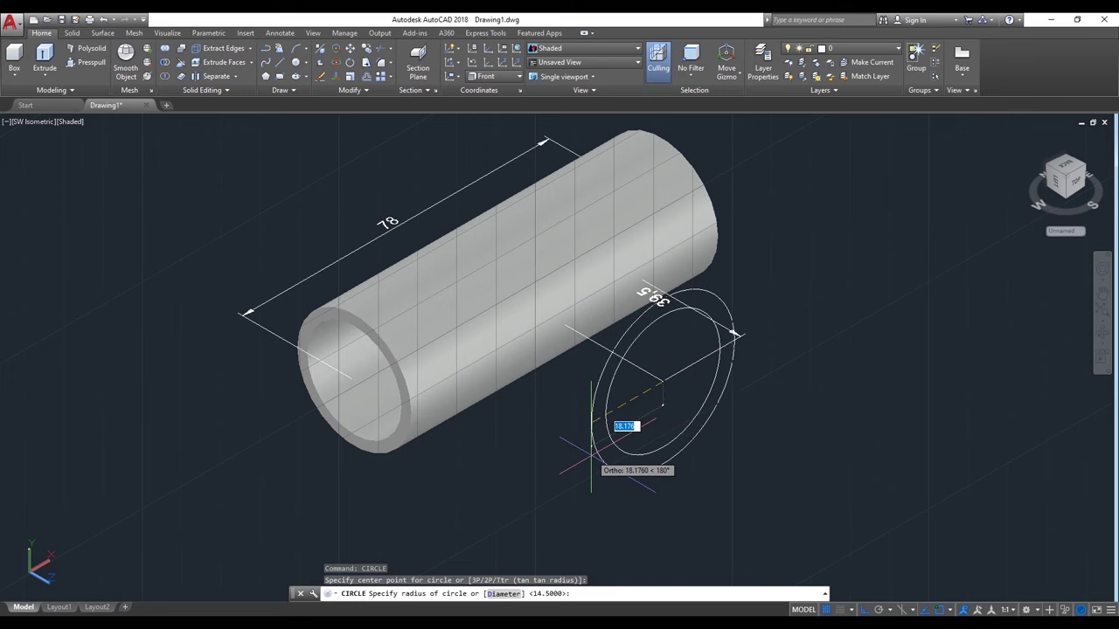
text(d)
key(Return)
text(24)
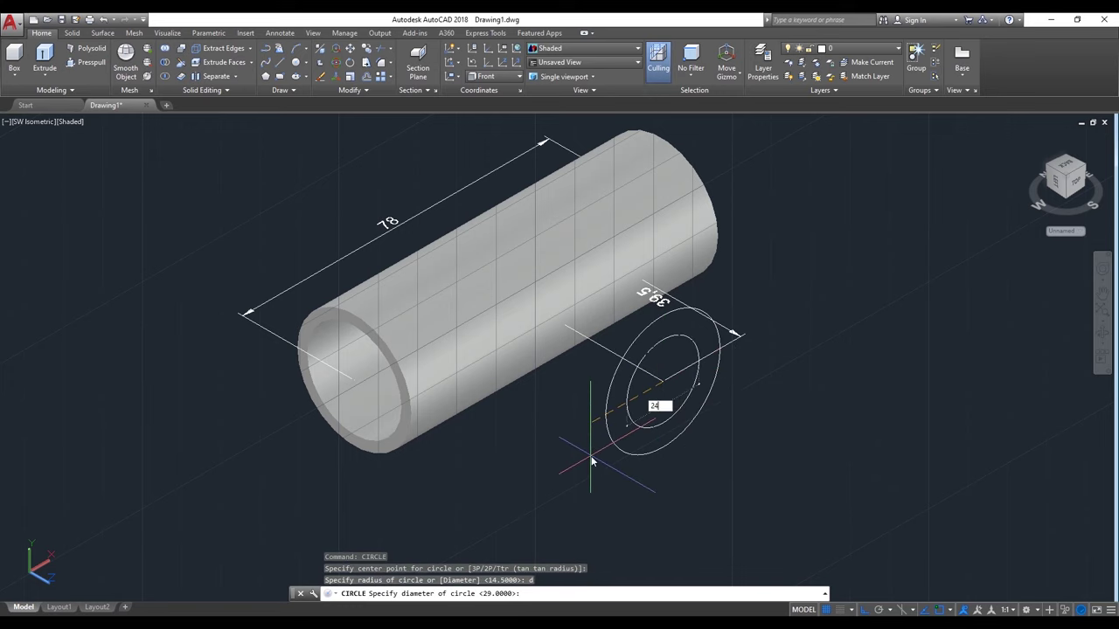
key(Return)
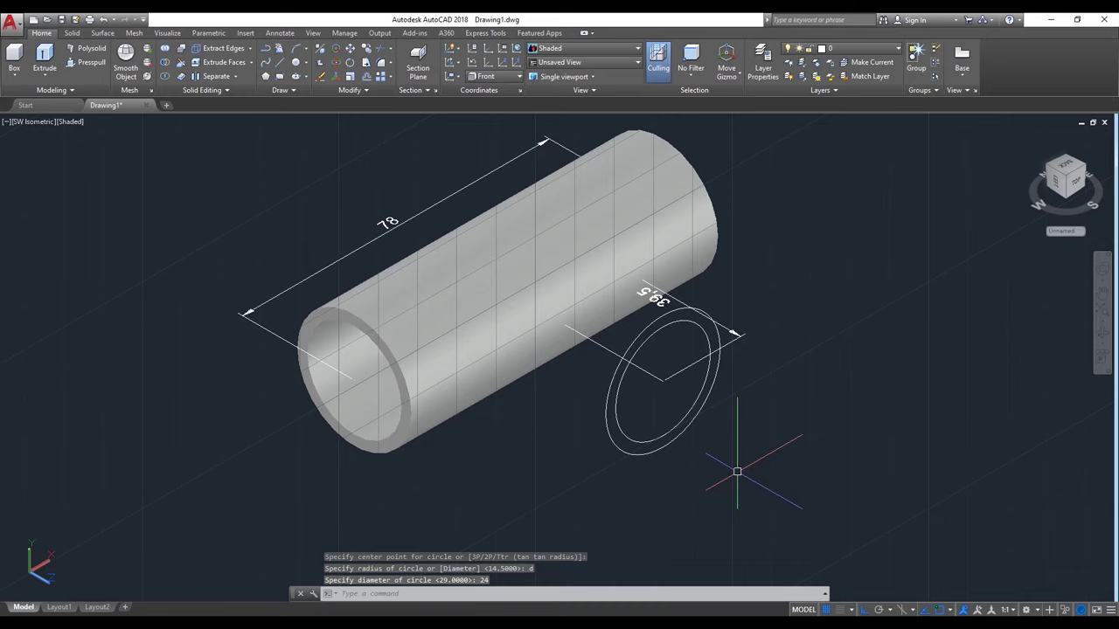
text(SWEEP)
Sweep both branch circles along the 39.5 line into solid cylinders
key(Return)
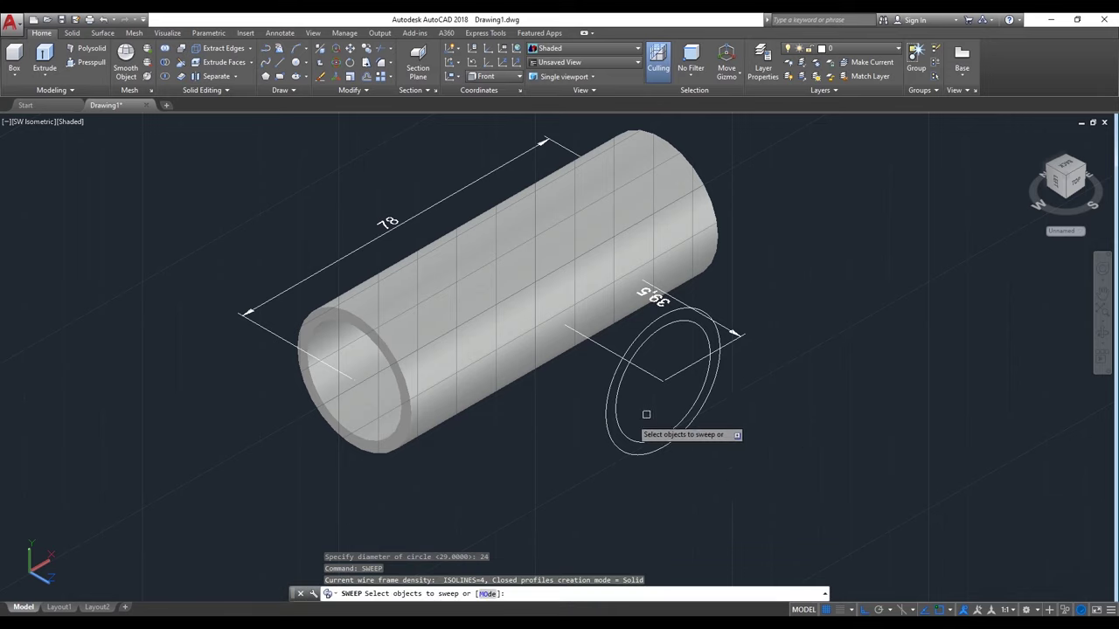
click(608, 438)
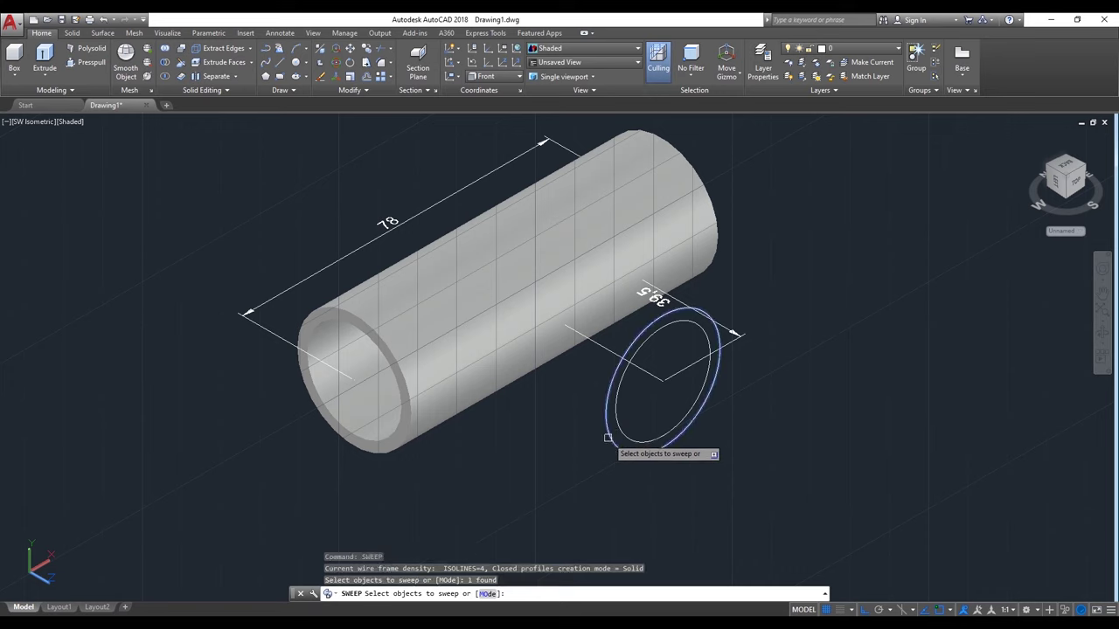
click(617, 432)
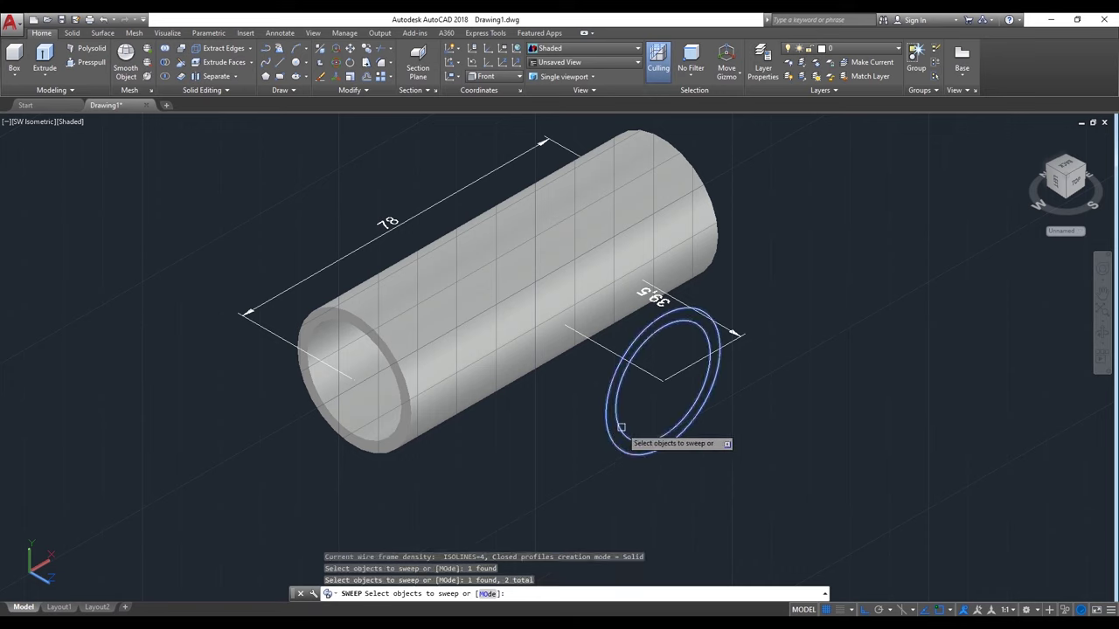
key(Return)
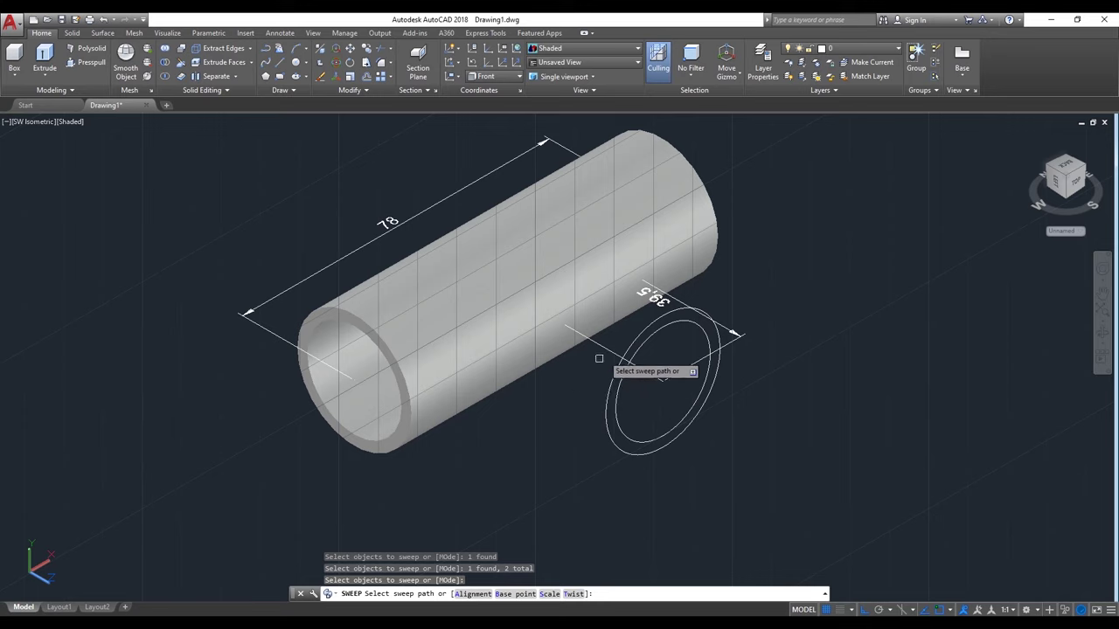
click(603, 348)
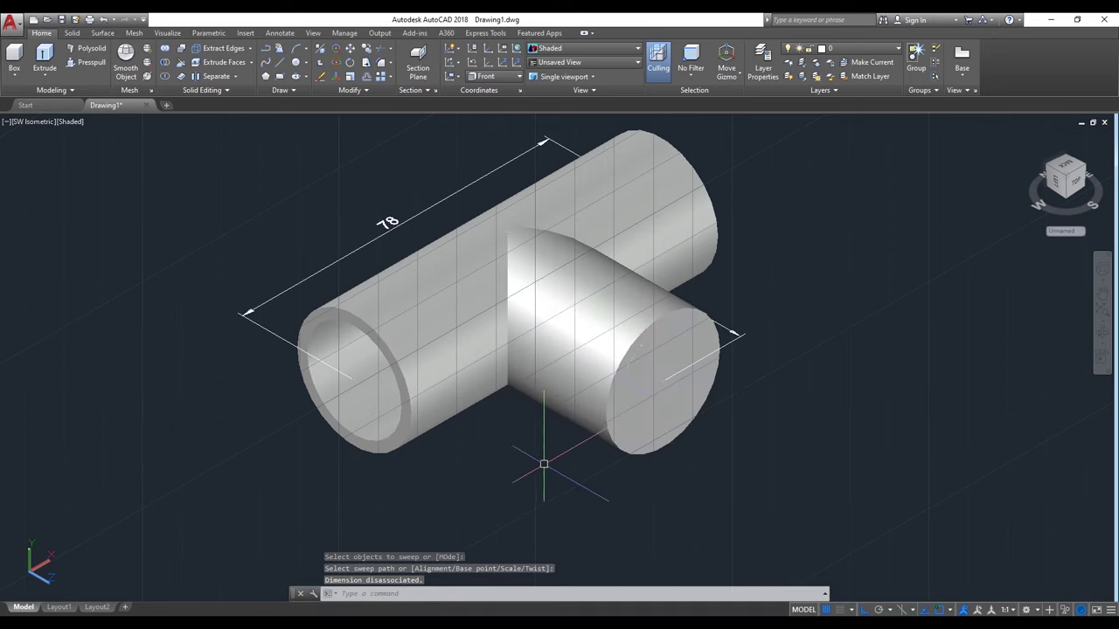
Subtract the inner branch cylinder from the main pipe and outer branch
text(su)
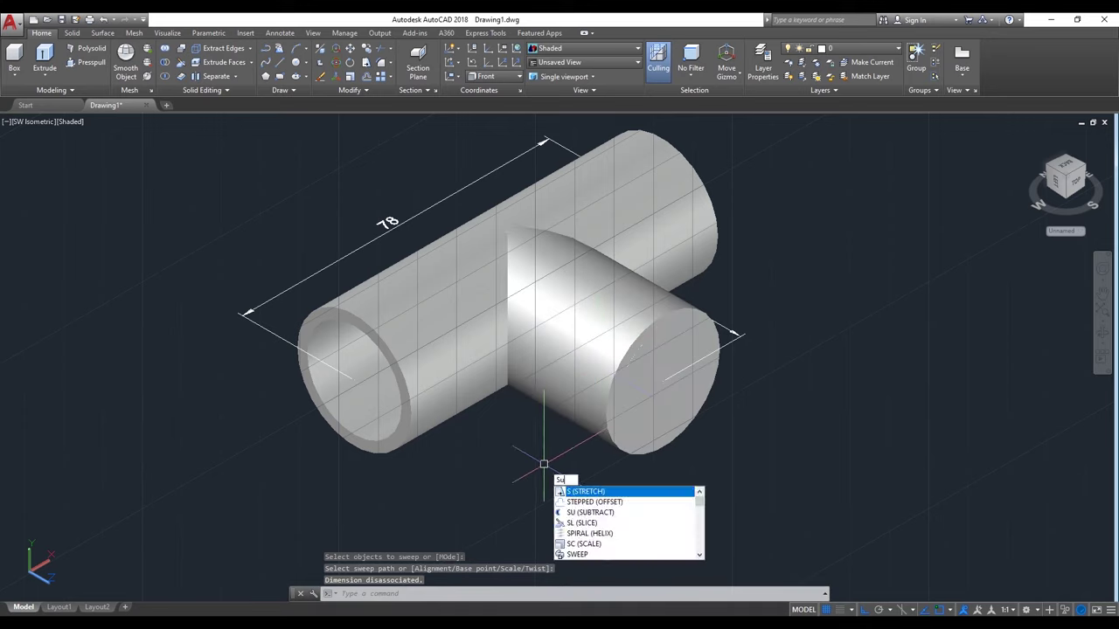
key(Return)
click(449, 393)
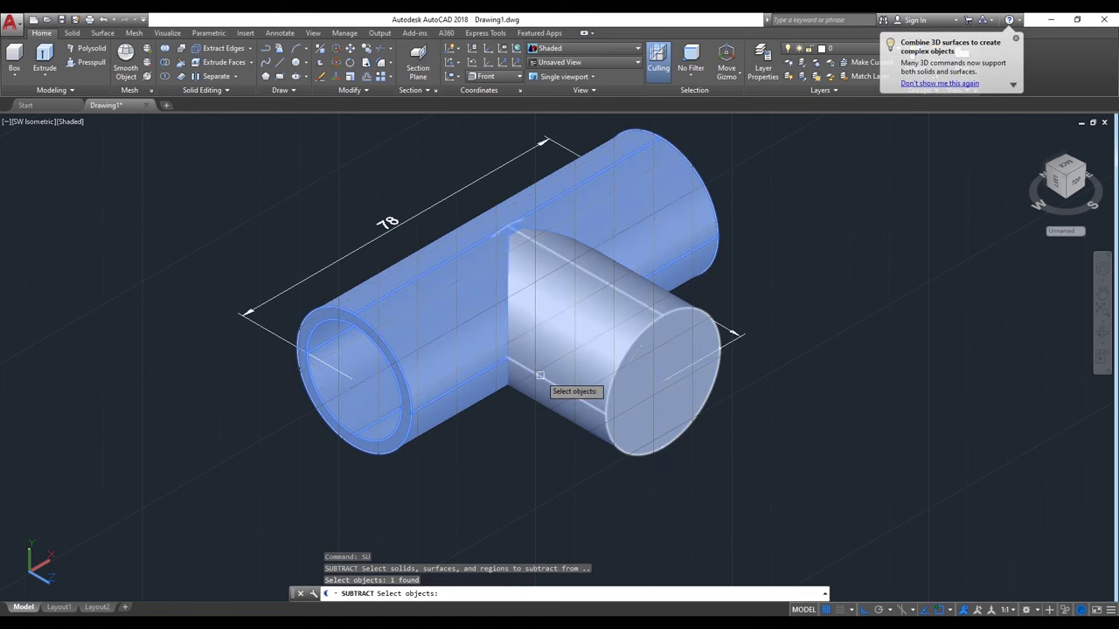
click(577, 394)
key(Return)
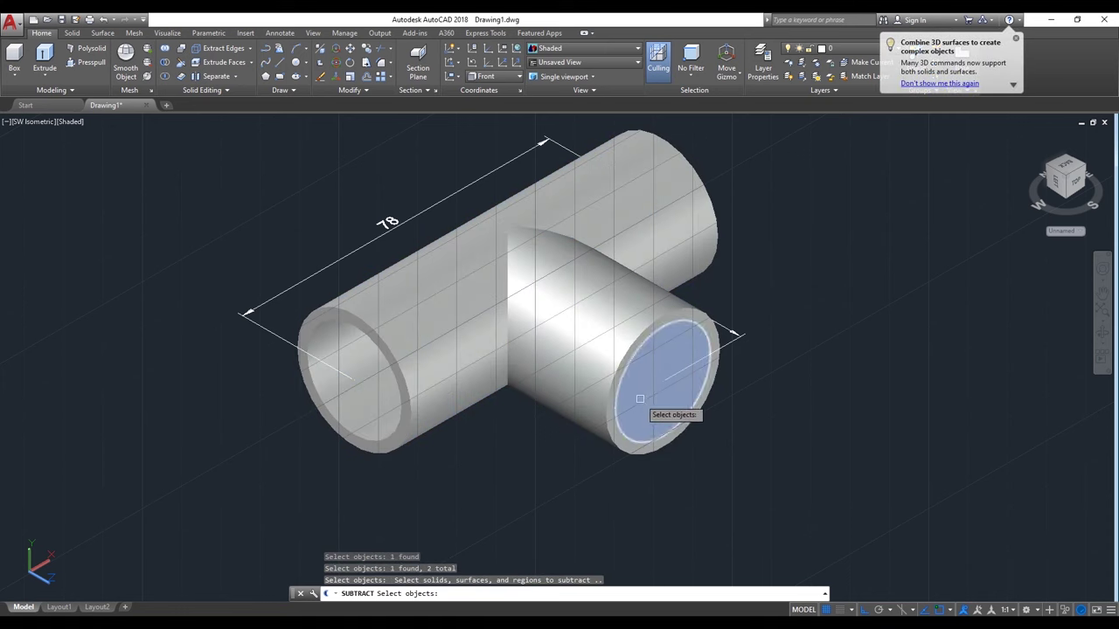
click(646, 402)
key(Return)
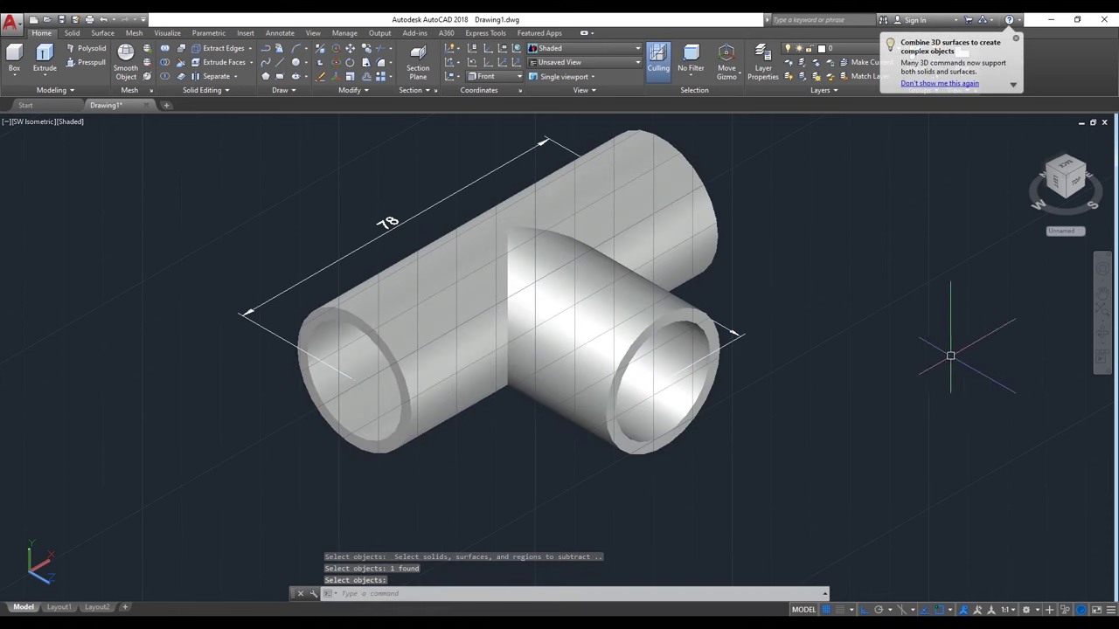
click(1103, 334)
Orbit the view toward the left open end of the main pipe
mouse_move(839, 349)
mouse_down()
mouse_move(728, 368)
mouse_move(489, 371)
mouse_move(673, 390)
mouse_move(734, 370)
mouse_move(704, 356)
mouse_move(516, 376)
mouse_move(572, 379)
mouse_move(546, 382)
mouse_move(482, 377)
mouse_move(609, 378)
mouse_up()
mouse_move(719, 398)
mouse_down()
mouse_move(742, 395)
mouse_move(654, 392)
mouse_move(612, 411)
mouse_up()
right_click(170, 241)
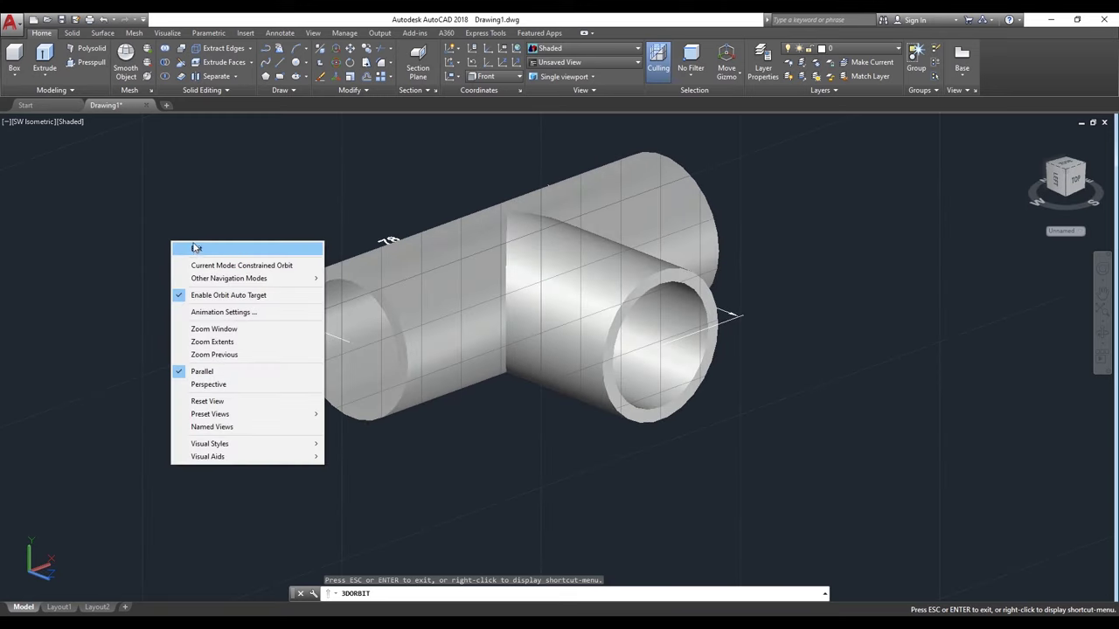
click(197, 247)
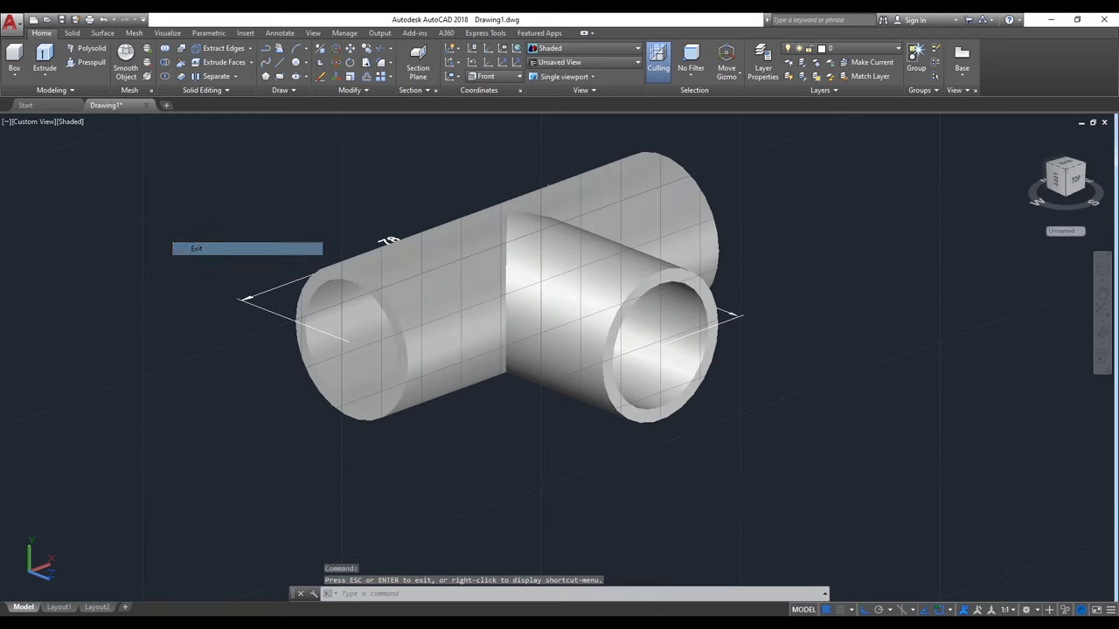
Try Presspull on the left pipe end face, switching the UCS to Left in between
click(86, 62)
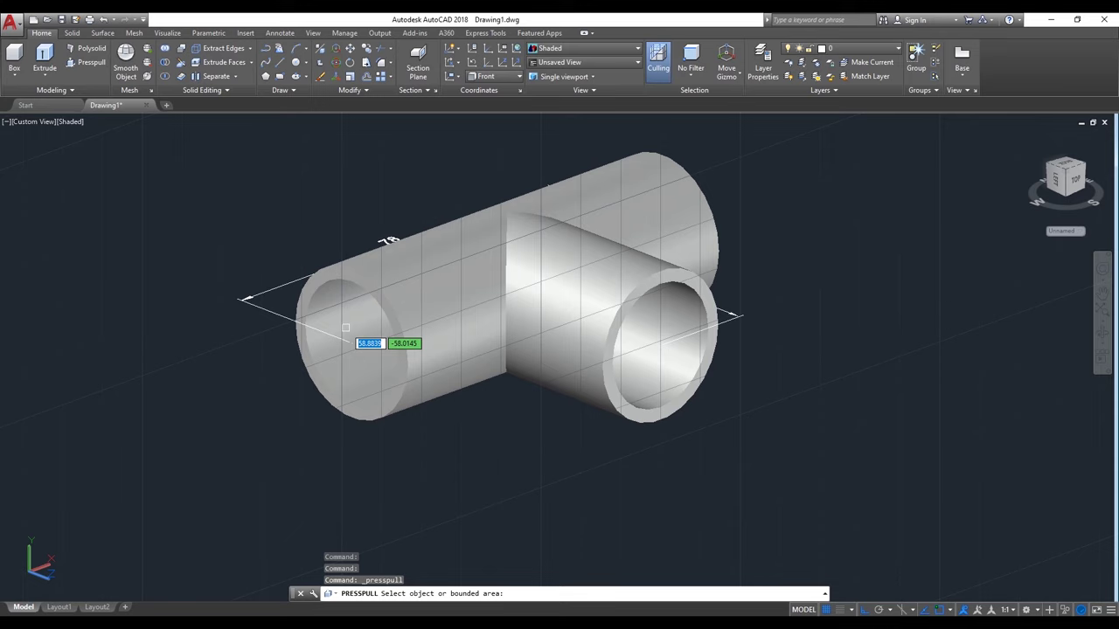
scroll(358, 305, up, 2)
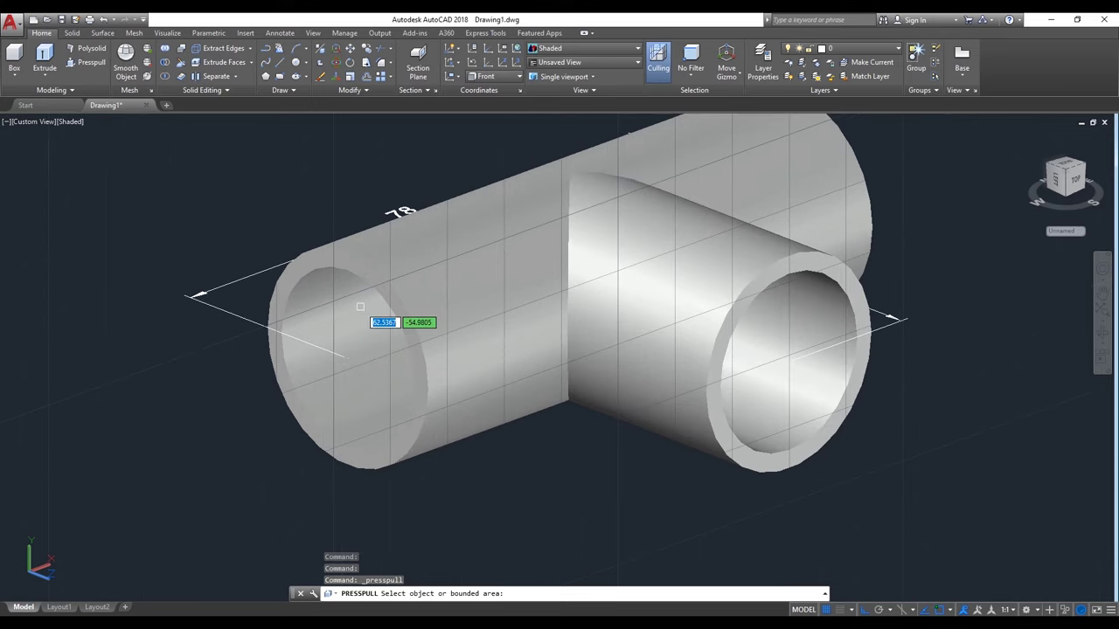
click(351, 312)
key(Escape)
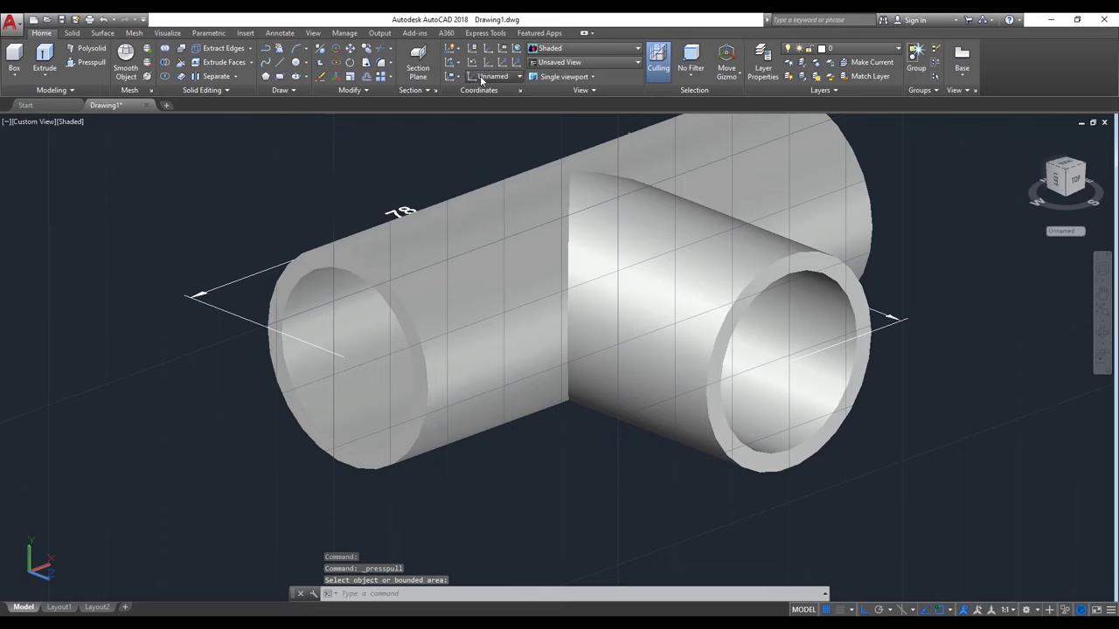
click(481, 80)
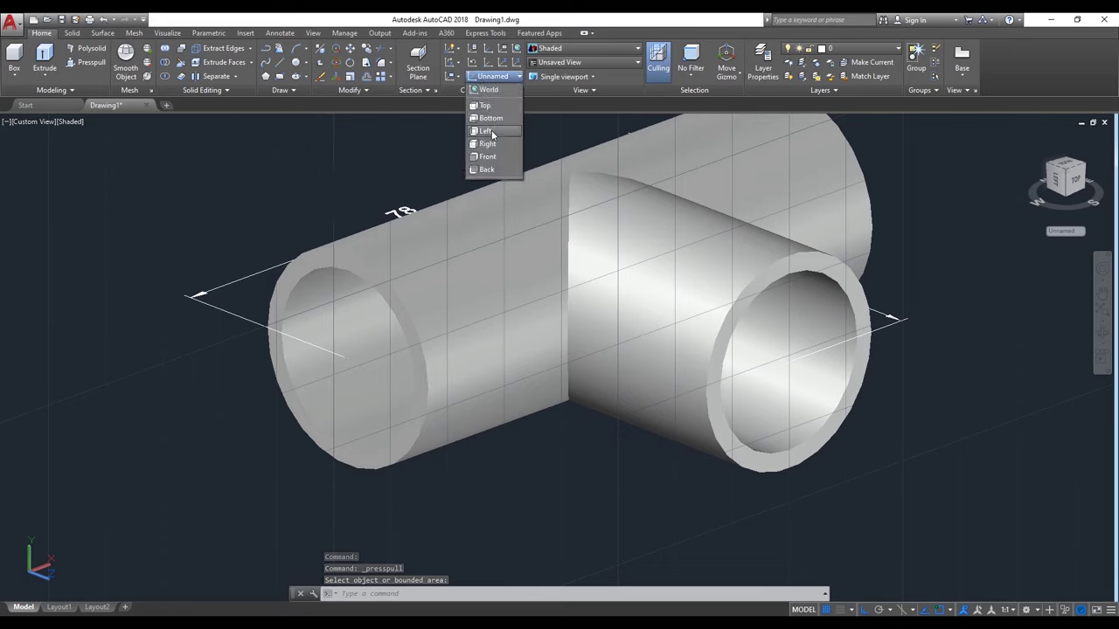
click(486, 131)
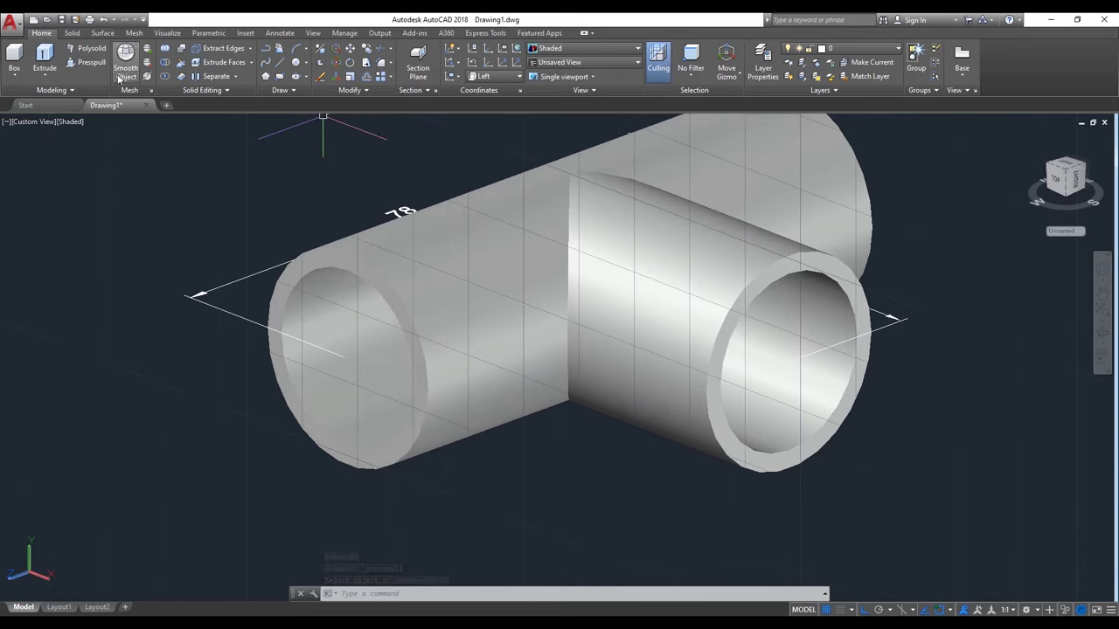
click(86, 62)
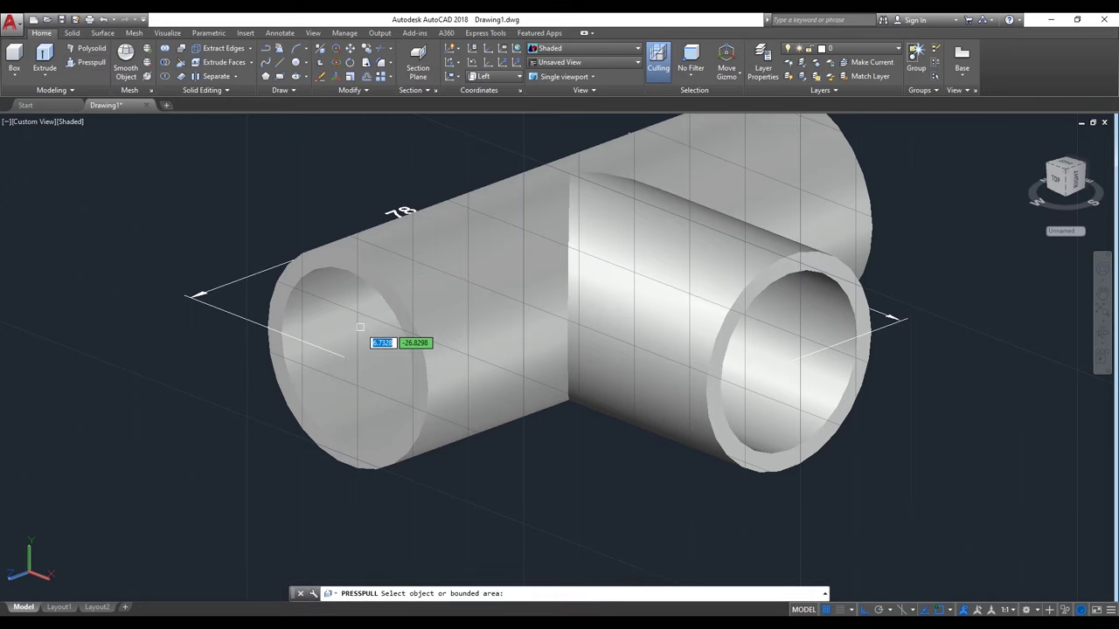
click(342, 273)
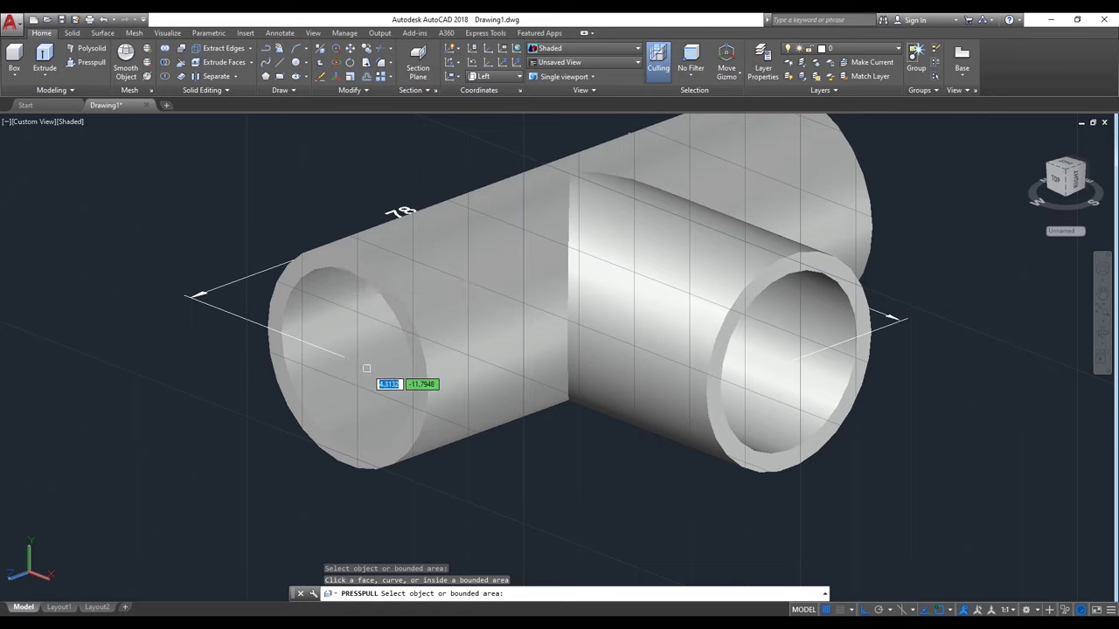
key(Return)
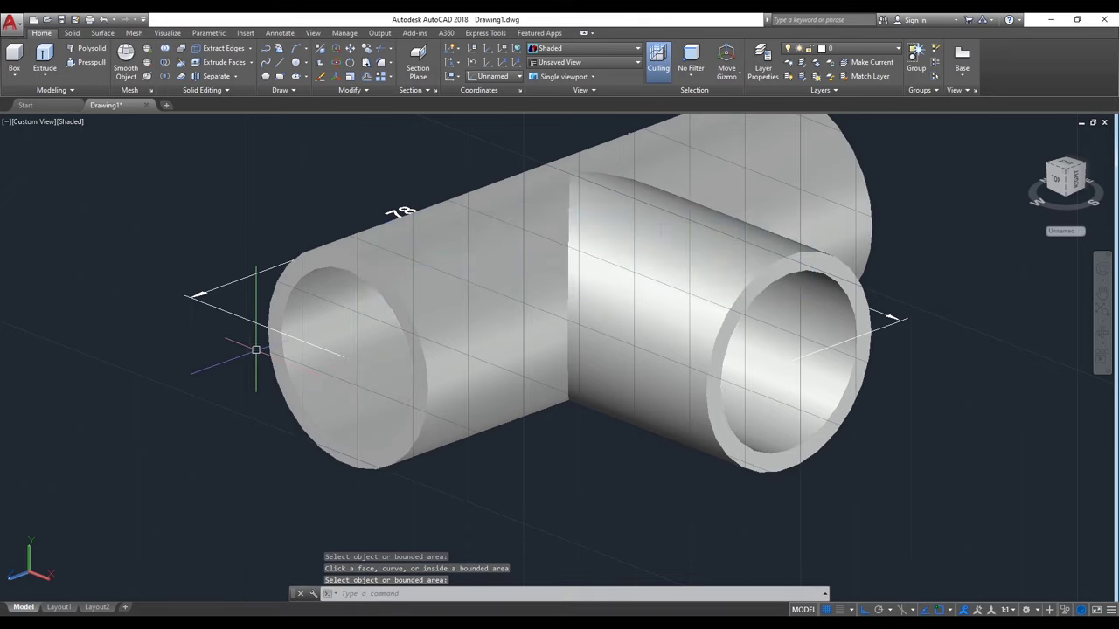
text(c)
key(Return)
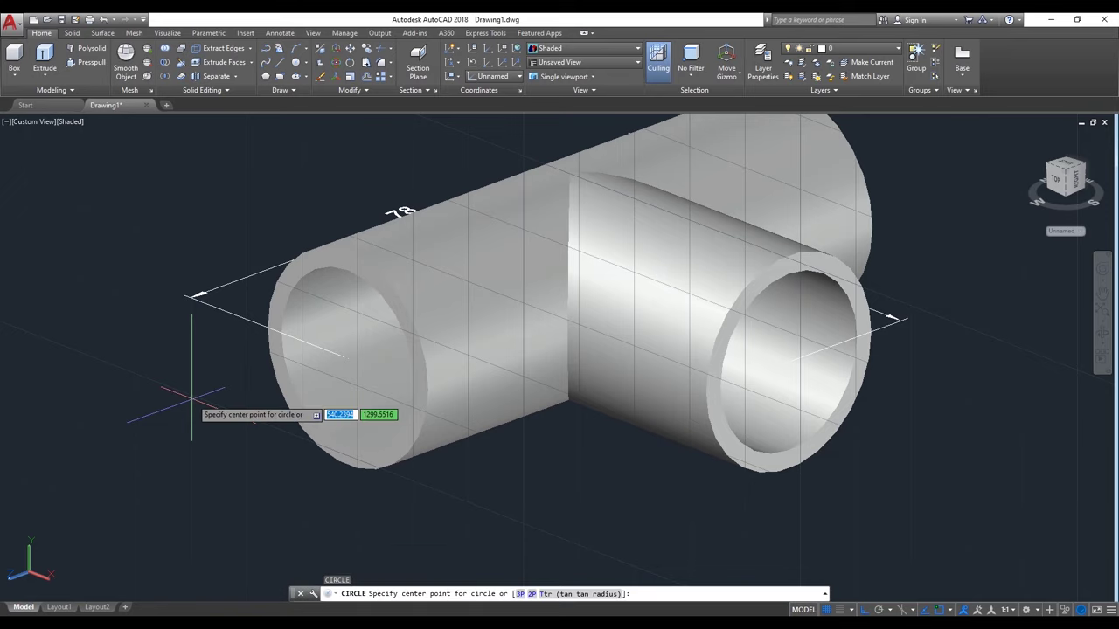
Draw a 24-diameter circle on the left pipe end and extrude it through the pipe's length
click(347, 358)
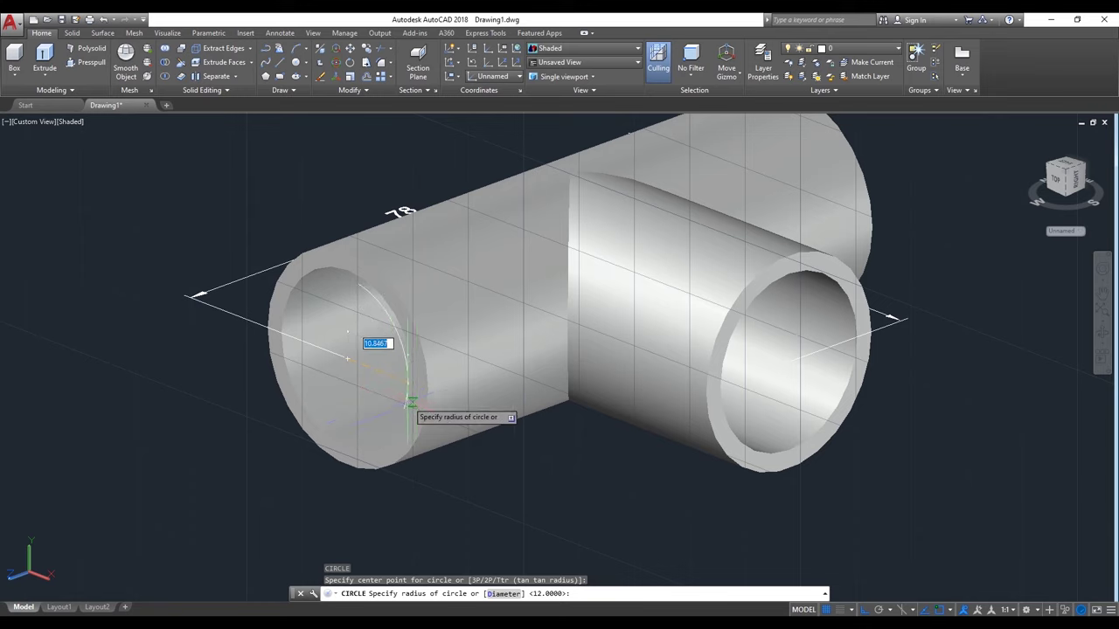
text(d)
key(Return)
key(Return)
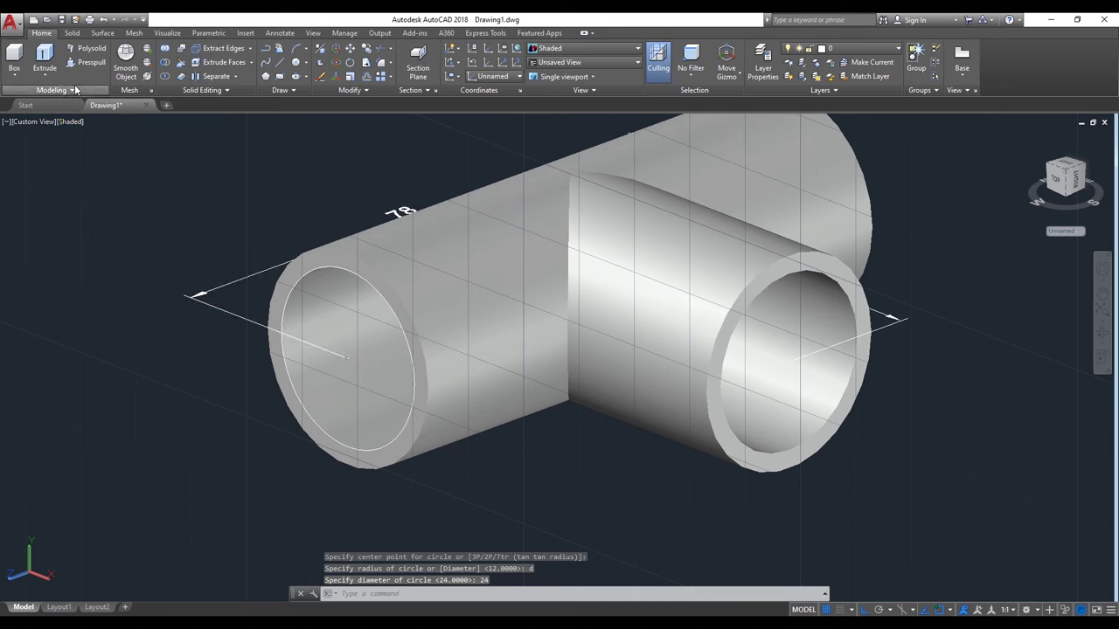
click(45, 60)
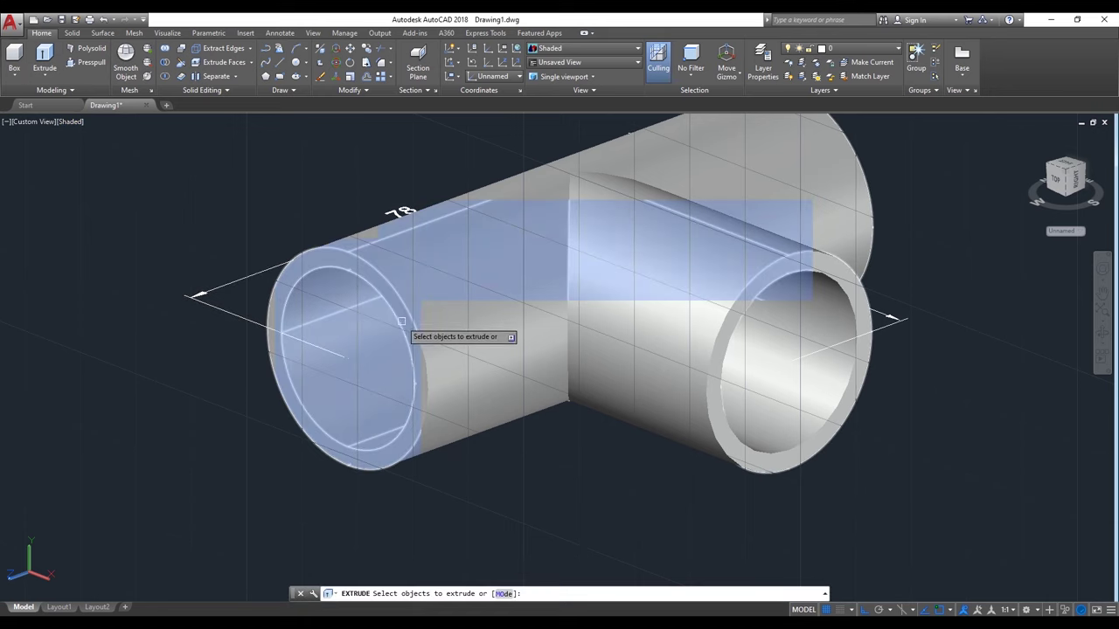
scroll(392, 315, up, 3)
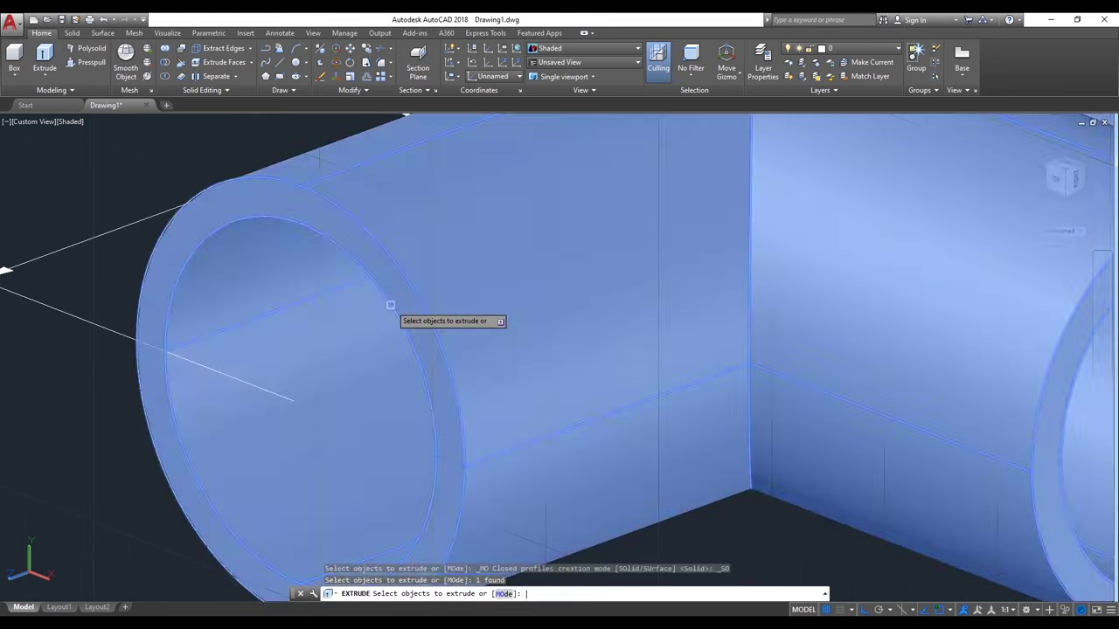
click(390, 310)
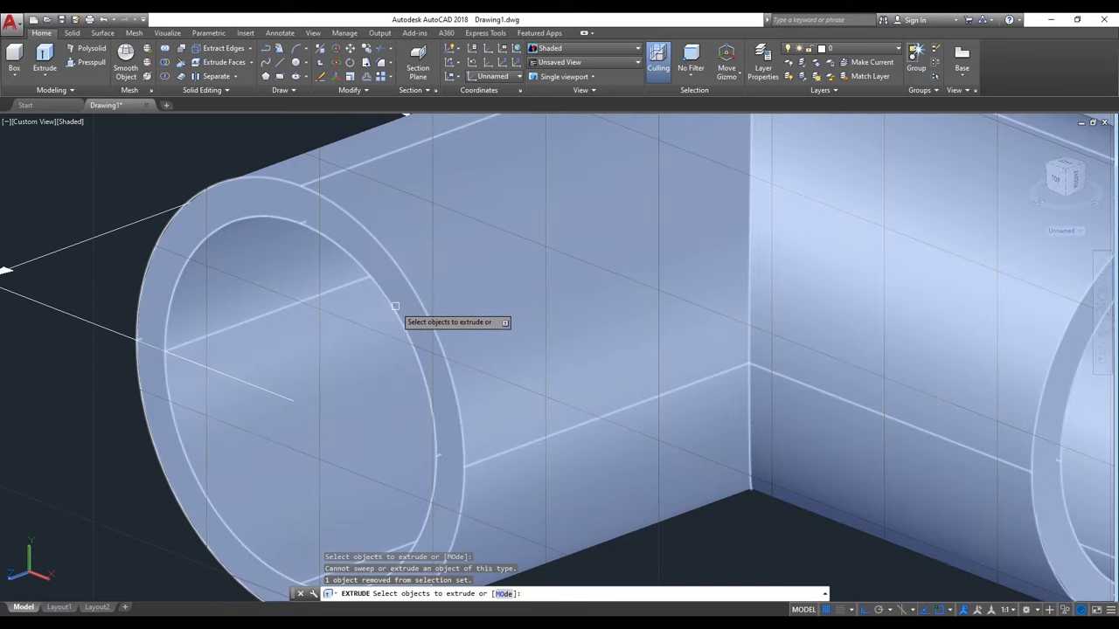
scroll(399, 319, up, 5)
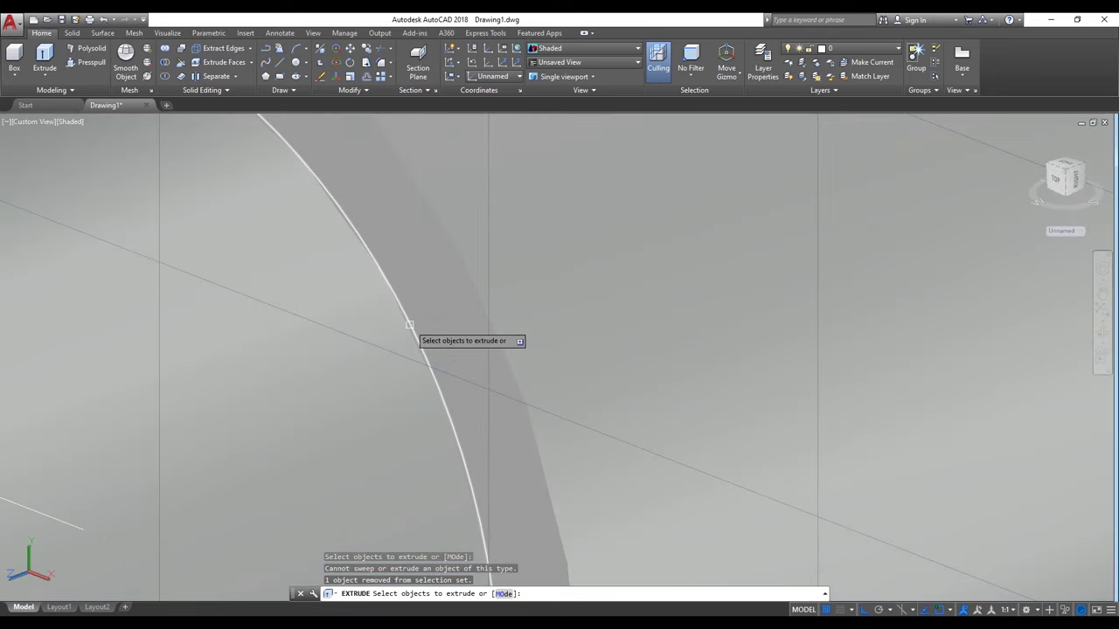
click(406, 325)
key(Return)
scroll(410, 327, down, 5)
scroll(410, 327, down, 5)
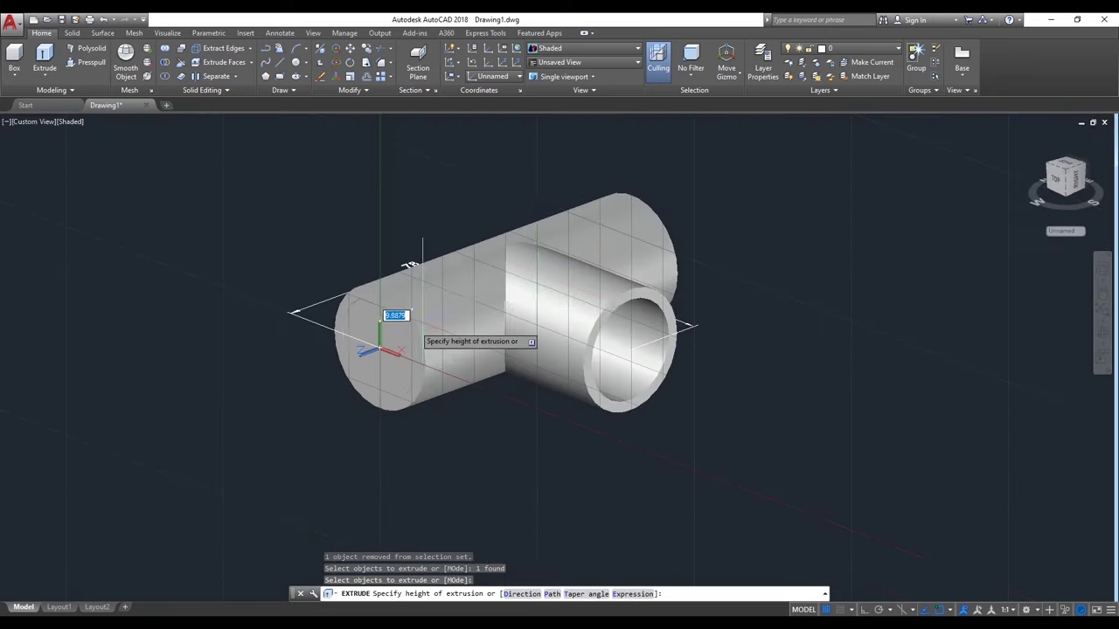
click(703, 226)
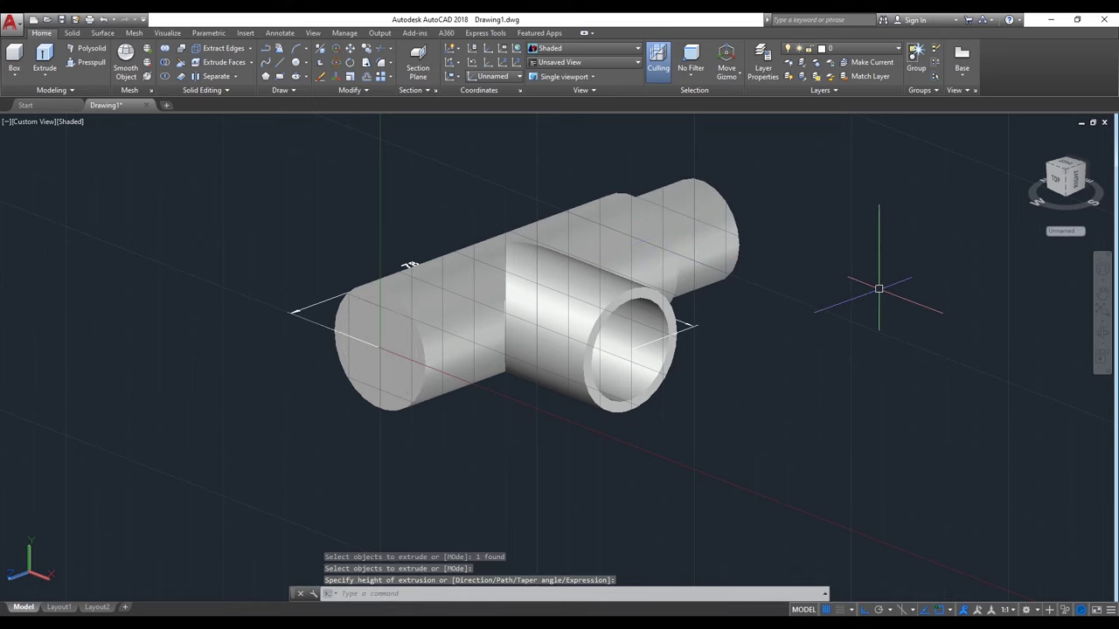
Start SUBTRACT and pick the tee solid as the body to keep
text(SU)
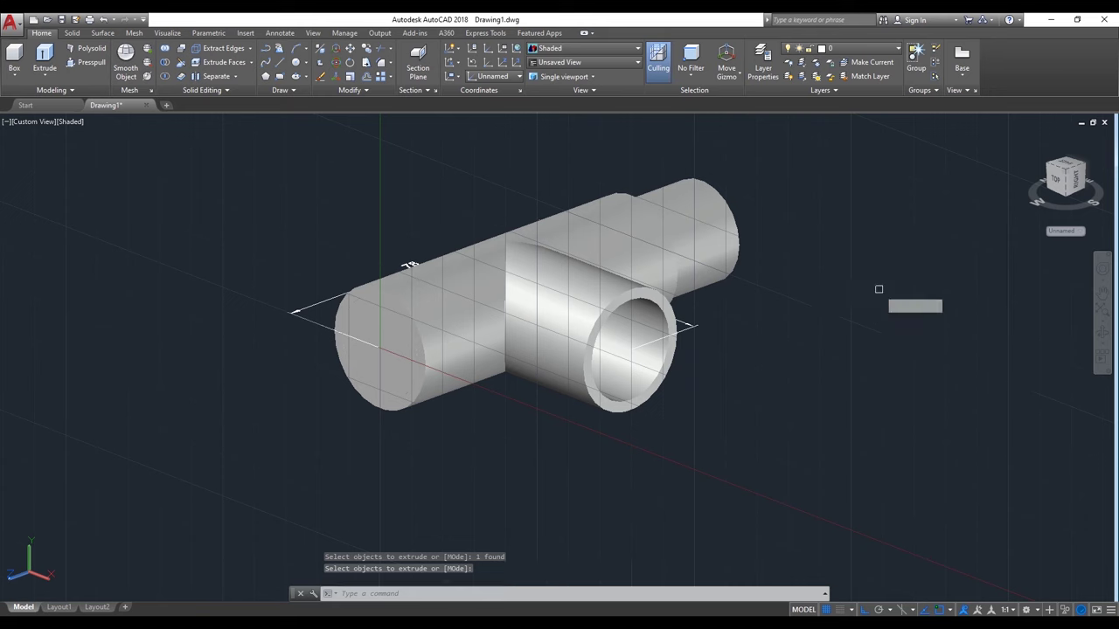
key(Return)
click(622, 302)
Subtract the inner cylinder from the tee body, then orbit to inspect the hollowed main pipe
key(Return)
click(721, 249)
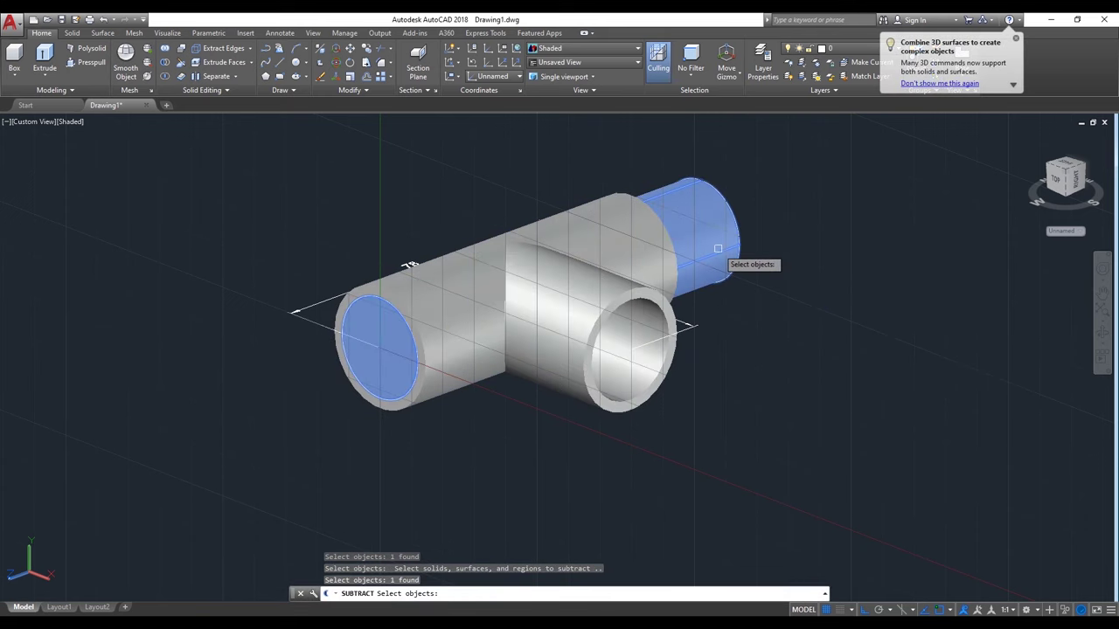
key(Return)
key(Return)
mouse_move(916, 340)
shift+middle_down()
mouse_move(725, 332)
mouse_move(757, 325)
mouse_move(697, 350)
mouse_move(714, 393)
mouse_move(714, 355)
mouse_move(669, 339)
mouse_move(717, 302)
mouse_move(828, 310)
mouse_move(762, 352)
mouse_move(647, 354)
mouse_move(580, 307)
mouse_move(388, 349)
mouse_move(341, 347)
mouse_move(580, 310)
mouse_move(679, 350)
mouse_move(659, 381)
mouse_move(353, 381)
shift+middle_up()
right_click(195, 228)
click(217, 230)
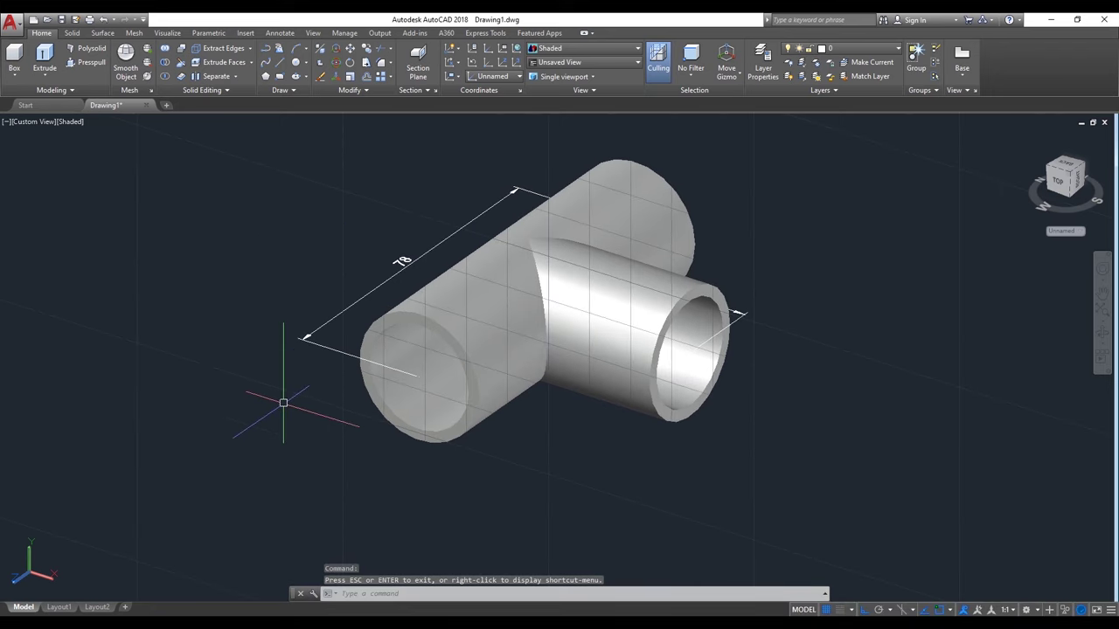
Draw a 25-diameter circle centred on the main pipe's left open end
text(c)
key(Return)
scroll(405, 381, up, 2)
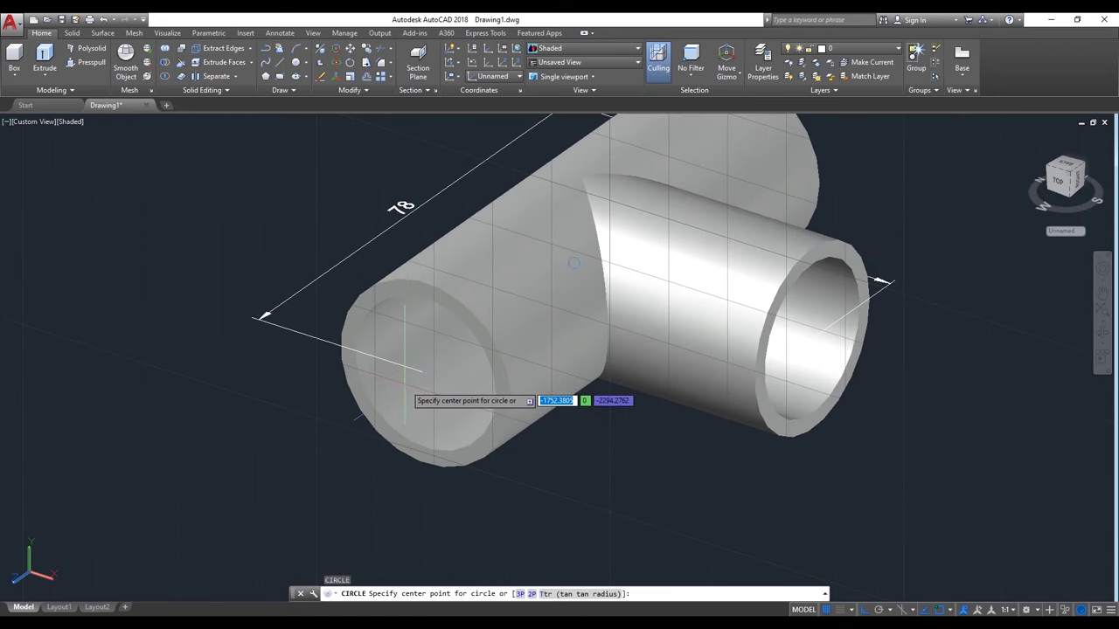
scroll(404, 371, up, 1)
click(433, 367)
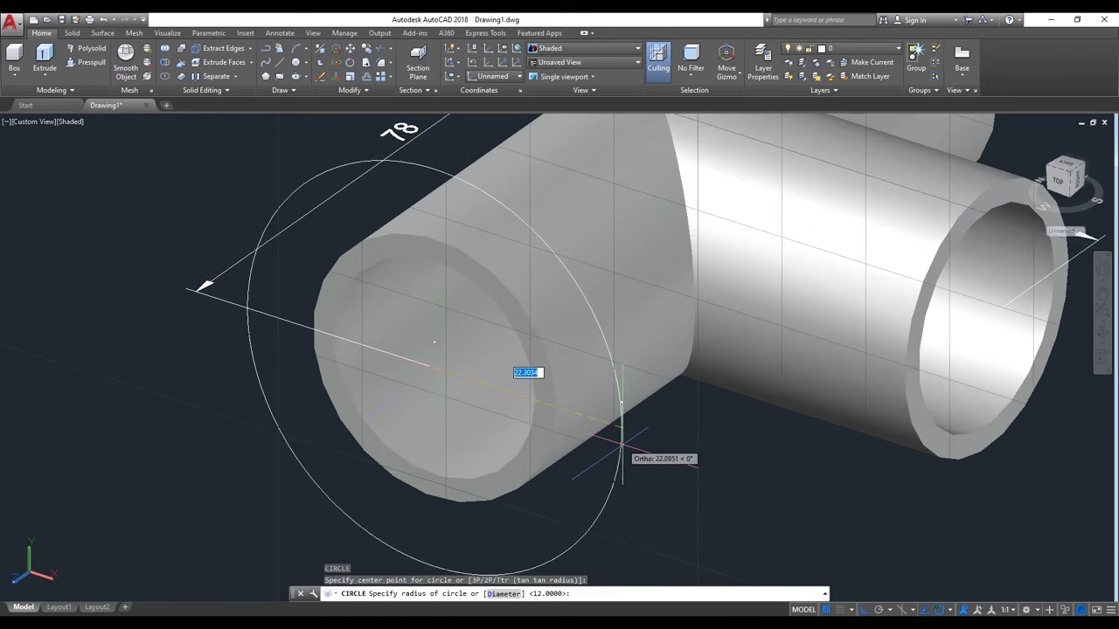
text(d)
key(Return)
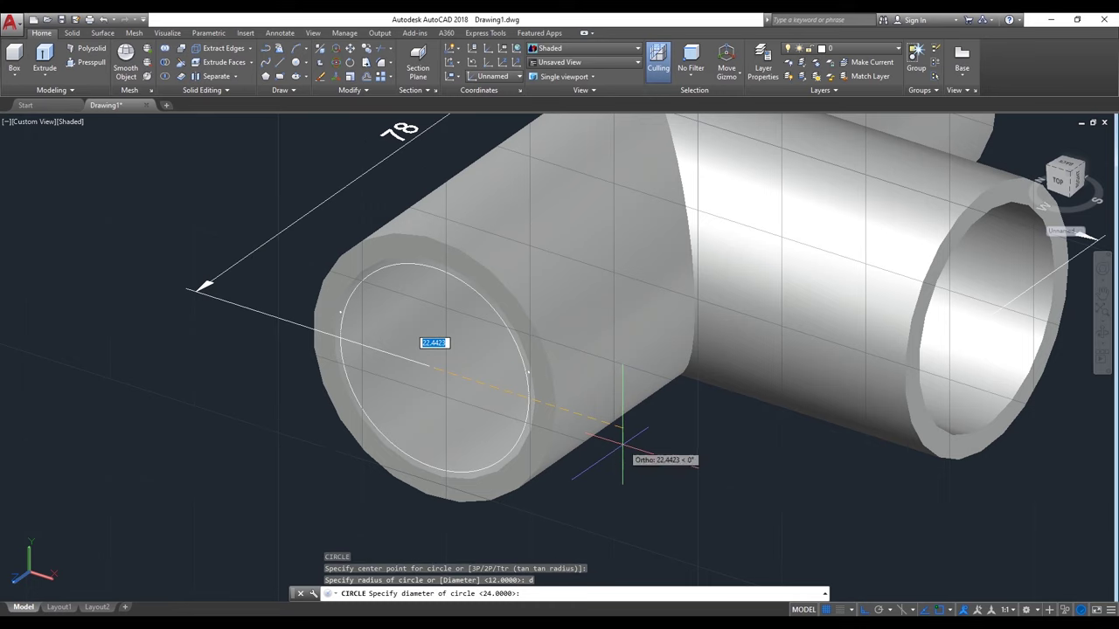
key(Return)
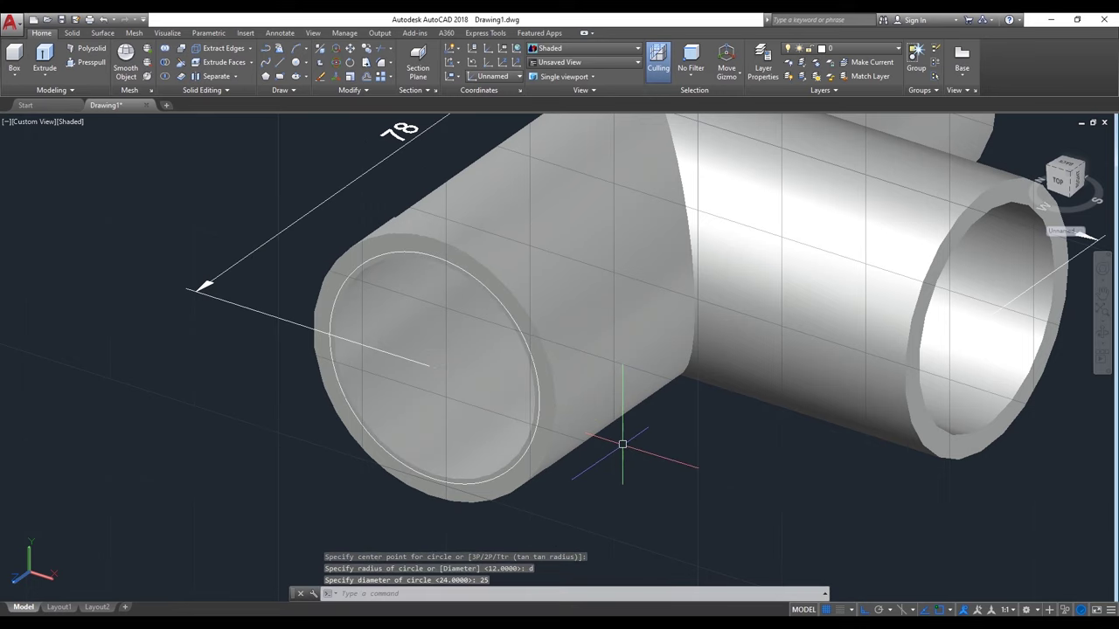
scroll(517, 330, up, 3)
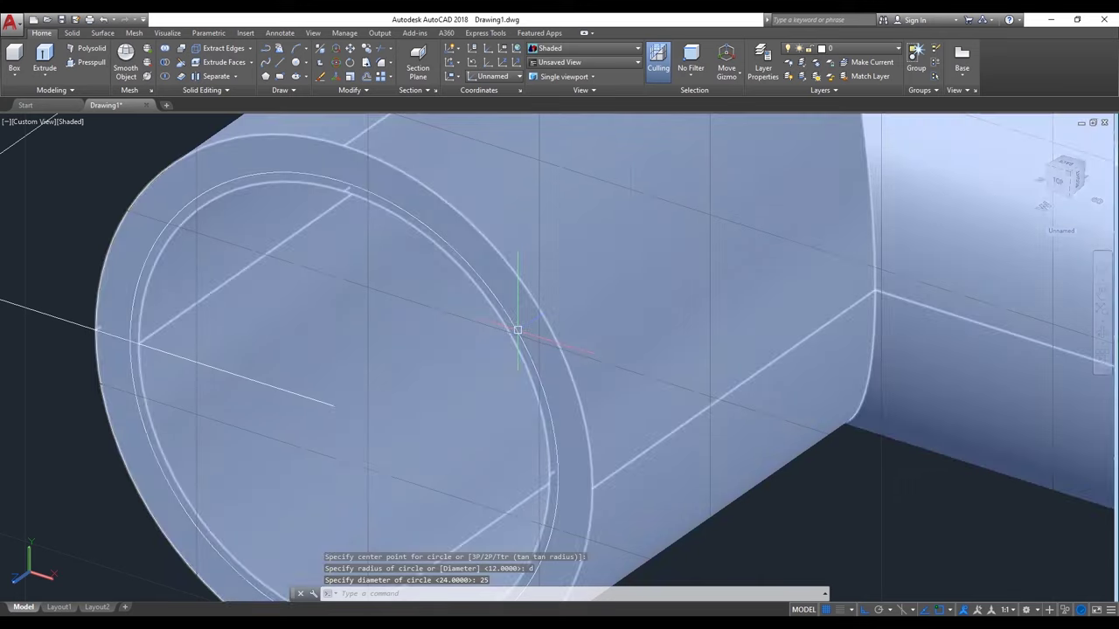
scroll(518, 330, up, 3)
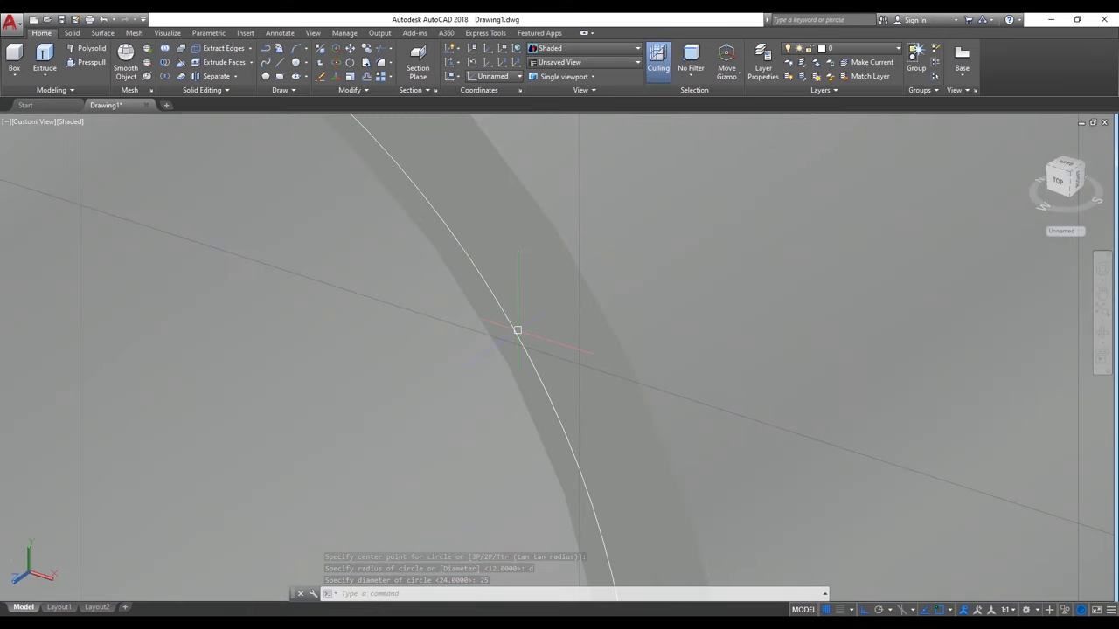
scroll(452, 338, down, 3)
scroll(455, 339, down, 2)
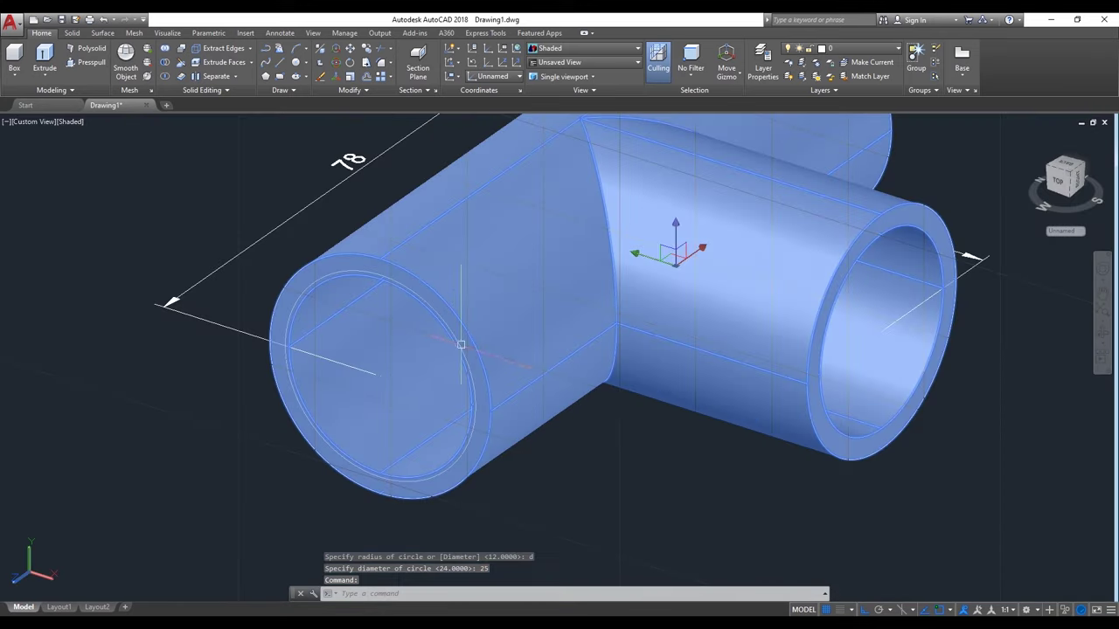
Extrude that circle 26 units into a solid cylinder plugging the left end
key(Escape)
key(Escape)
scroll(461, 344, up, 3)
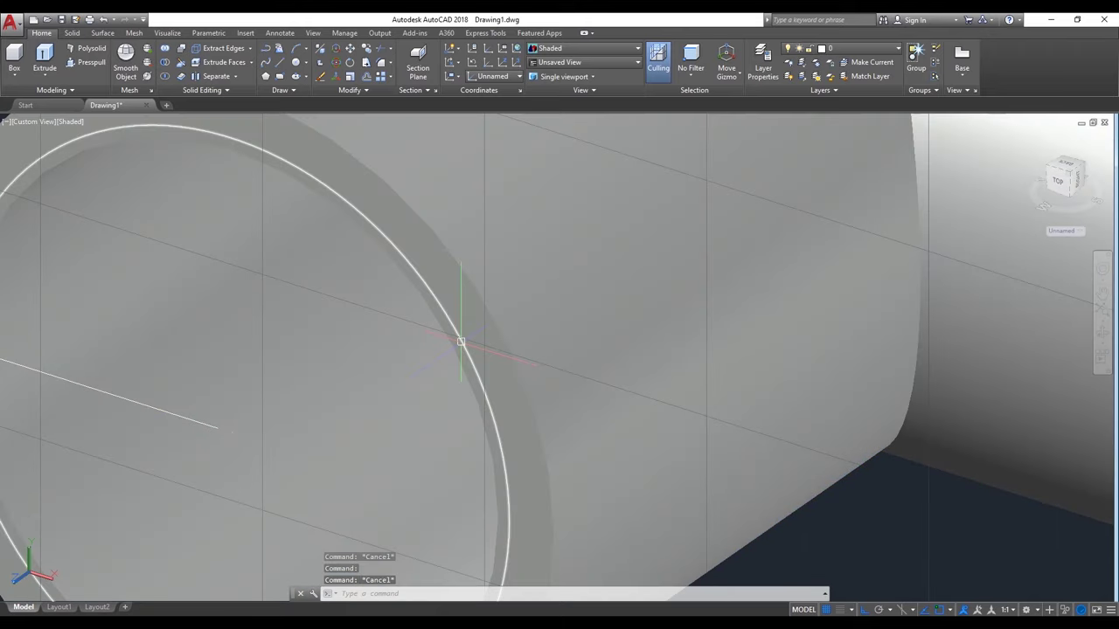
click(460, 344)
scroll(489, 411, down, 5)
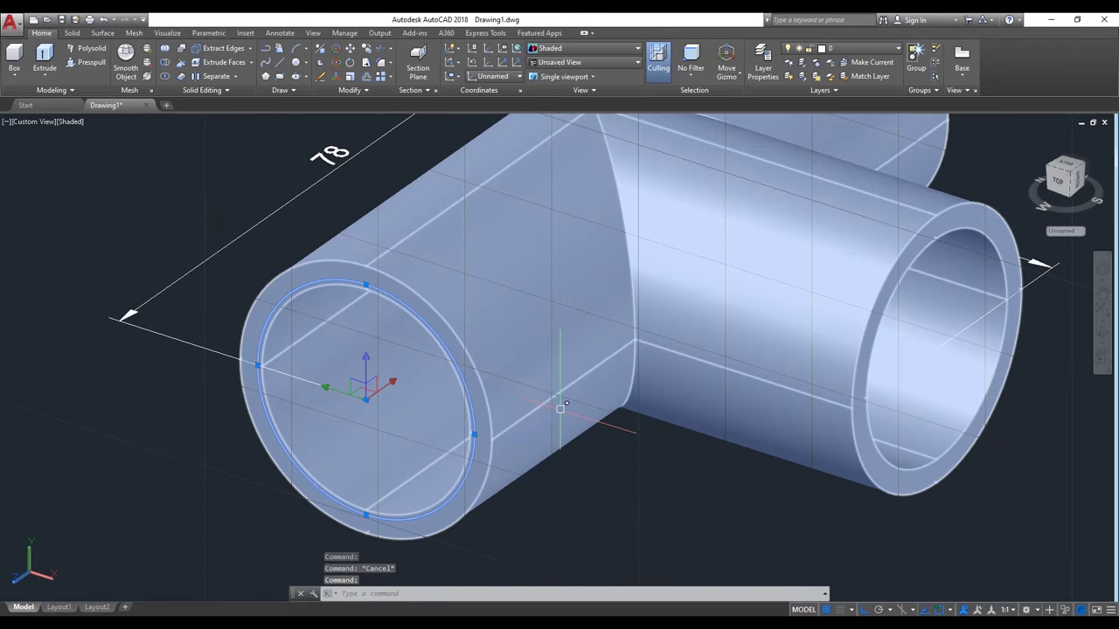
text(sh)
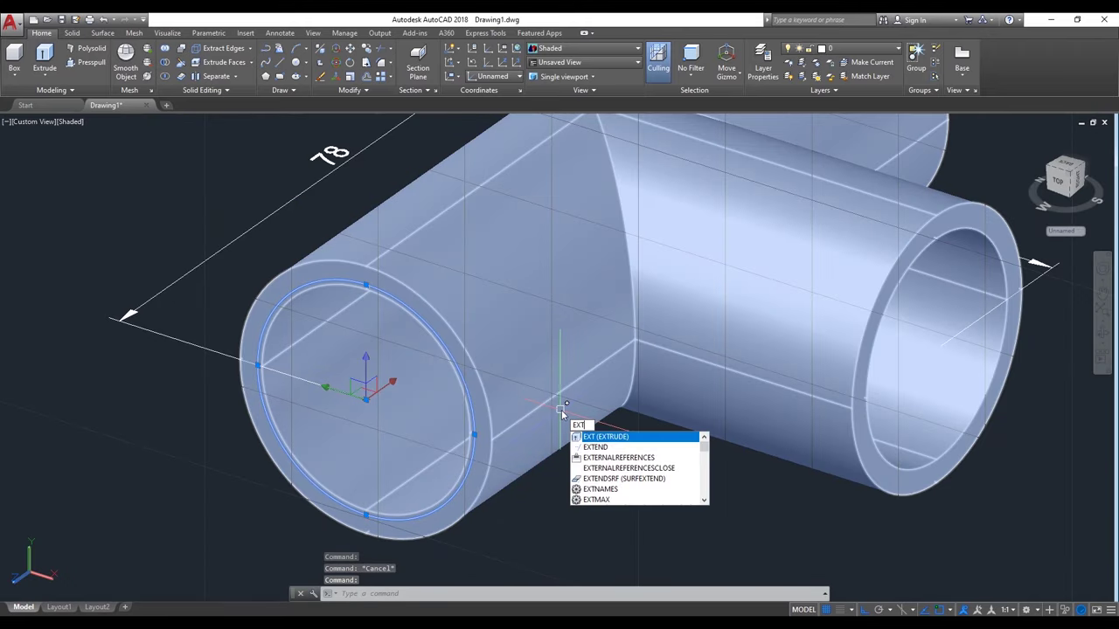
key(Return)
text(ext)
key(Return)
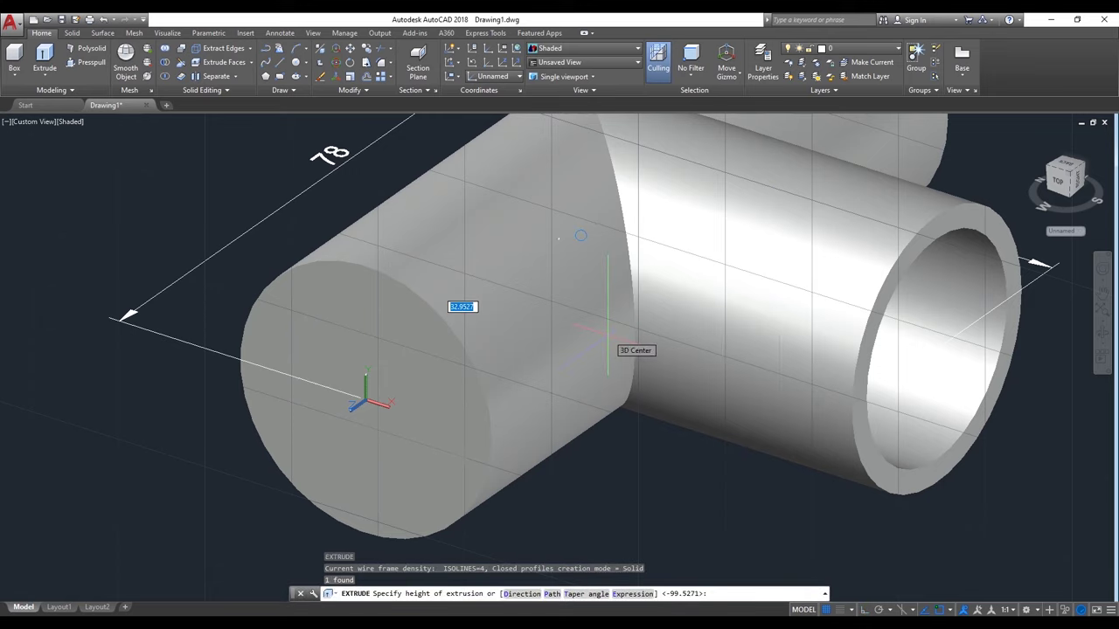
text(26)
key(Return)
scroll(588, 406, down, 2)
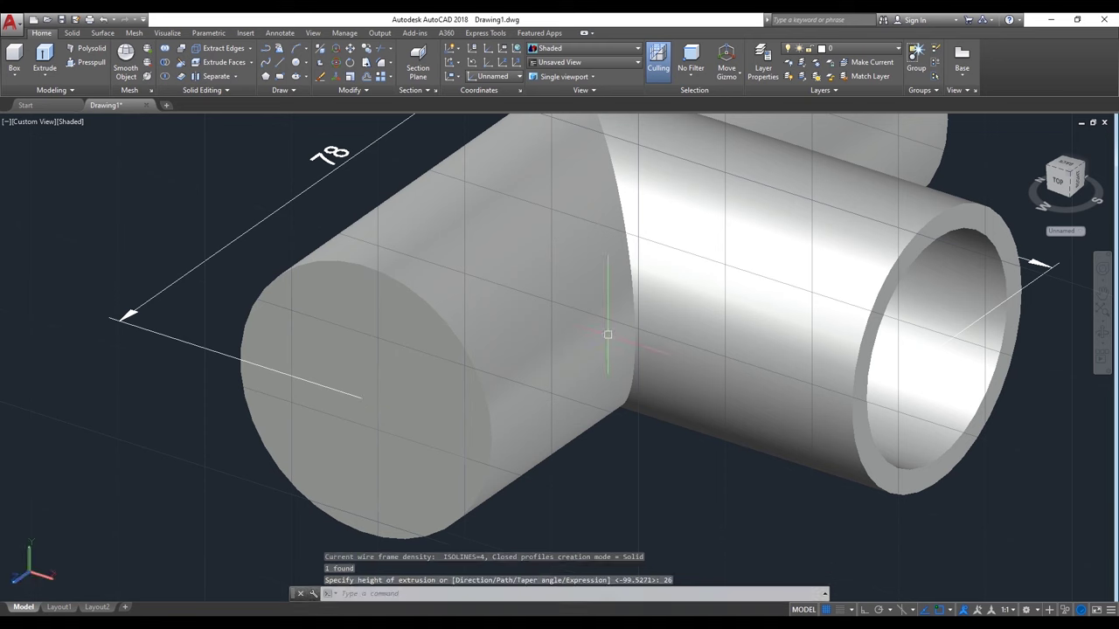
mouse_move(587, 406)
click(772, 358)
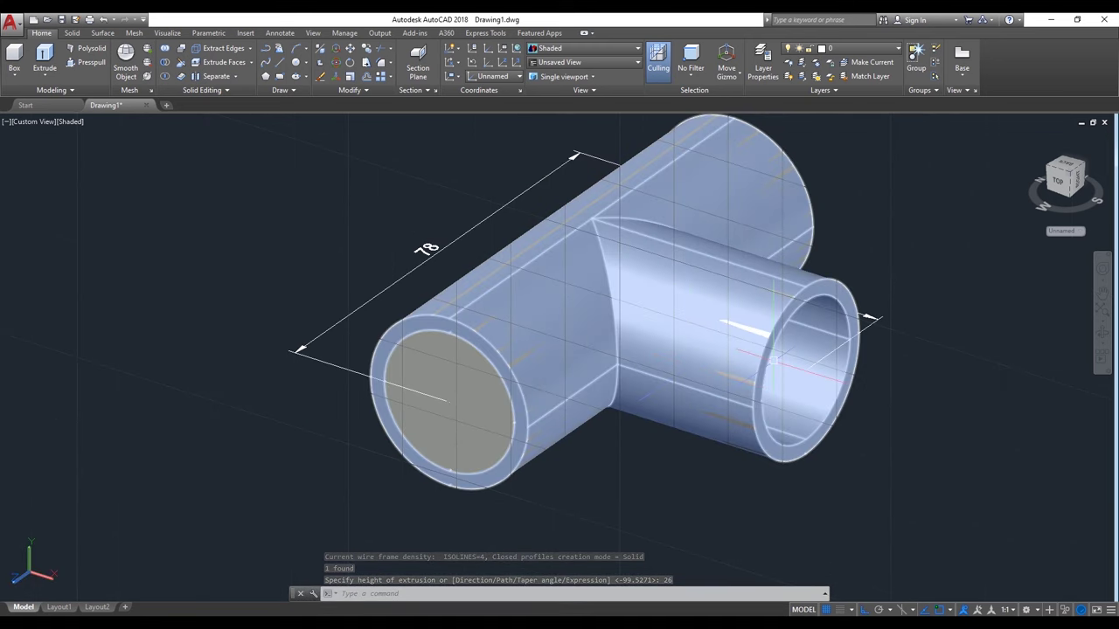
click(1101, 328)
Orbit to the pipe's far end and draw a 25-diameter circle centred on it
drag(1011, 332, 624, 325)
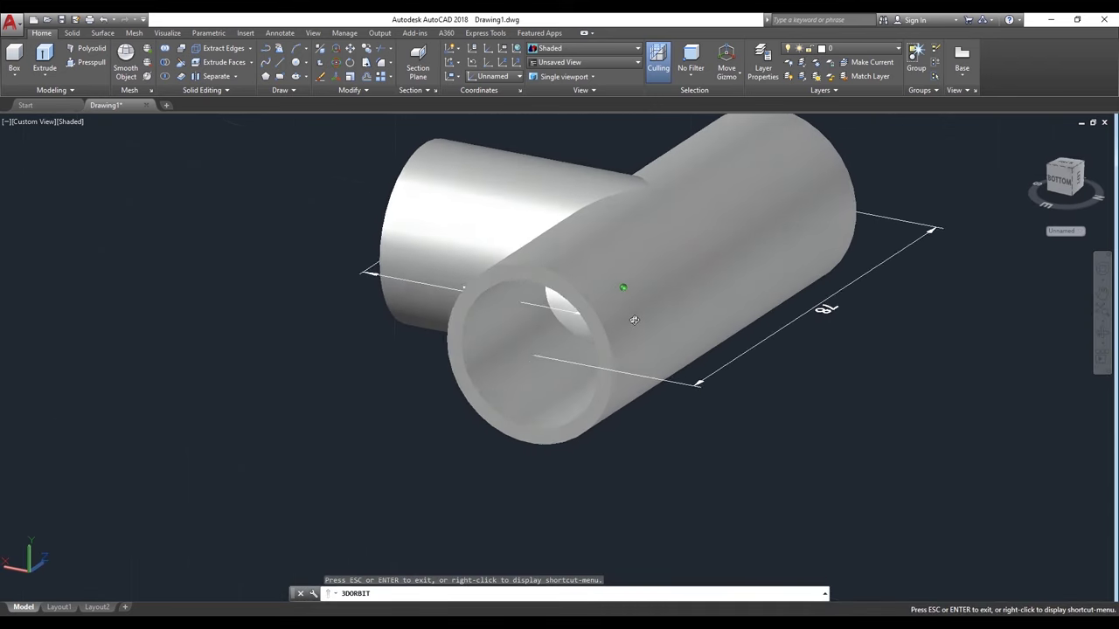
right_click(199, 271)
click(221, 282)
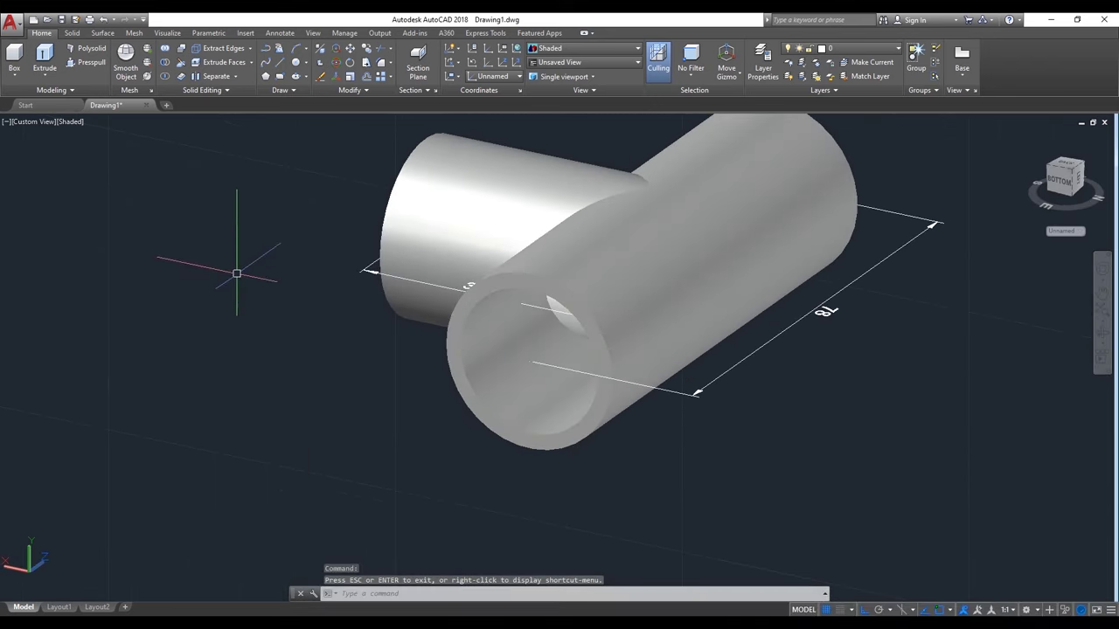
text(C)
key(Return)
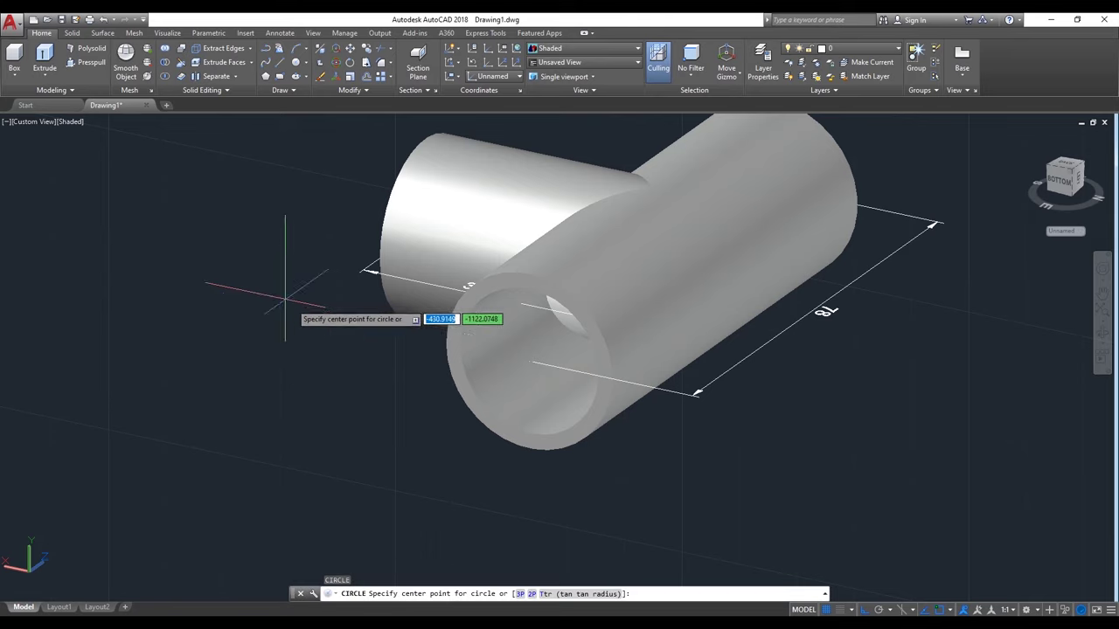
click(528, 361)
key(Return)
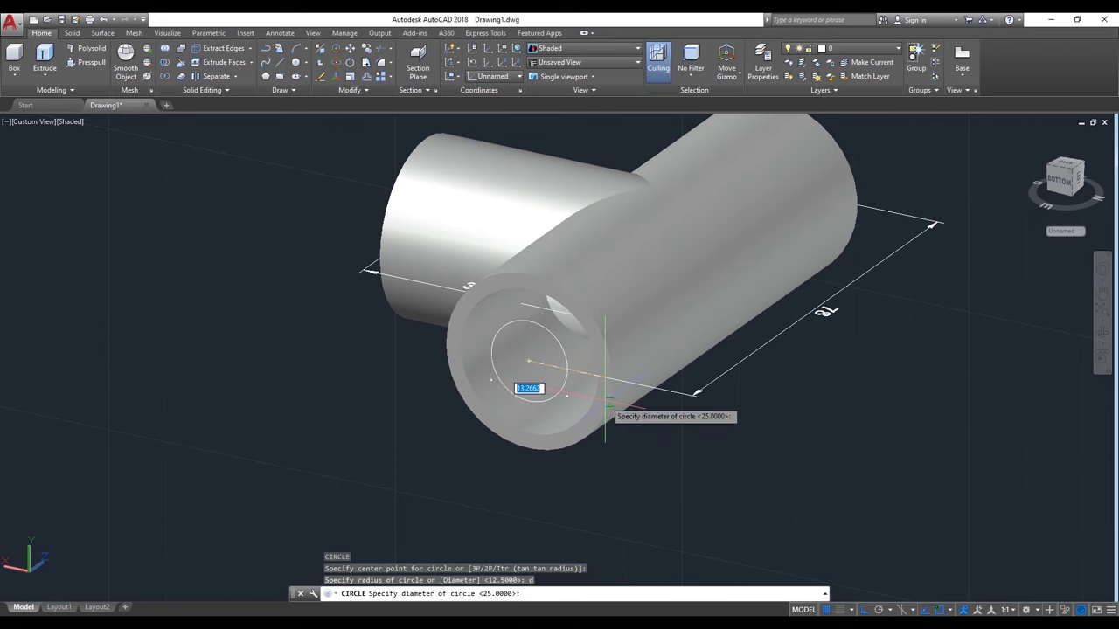
key(Return)
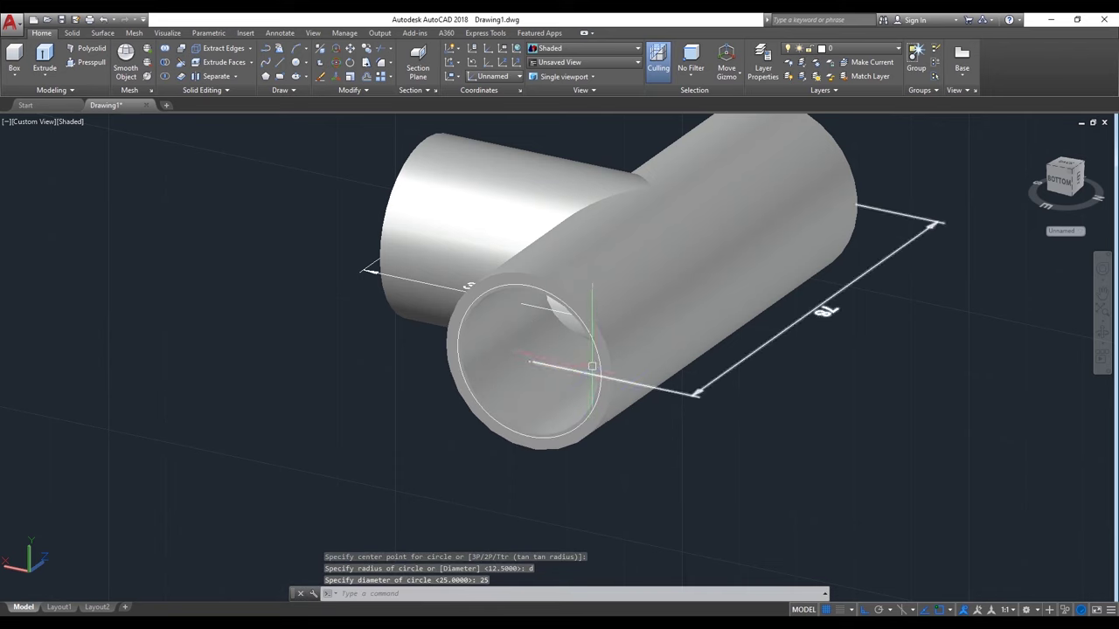
scroll(603, 367, up, 3)
scroll(599, 372, up, 2)
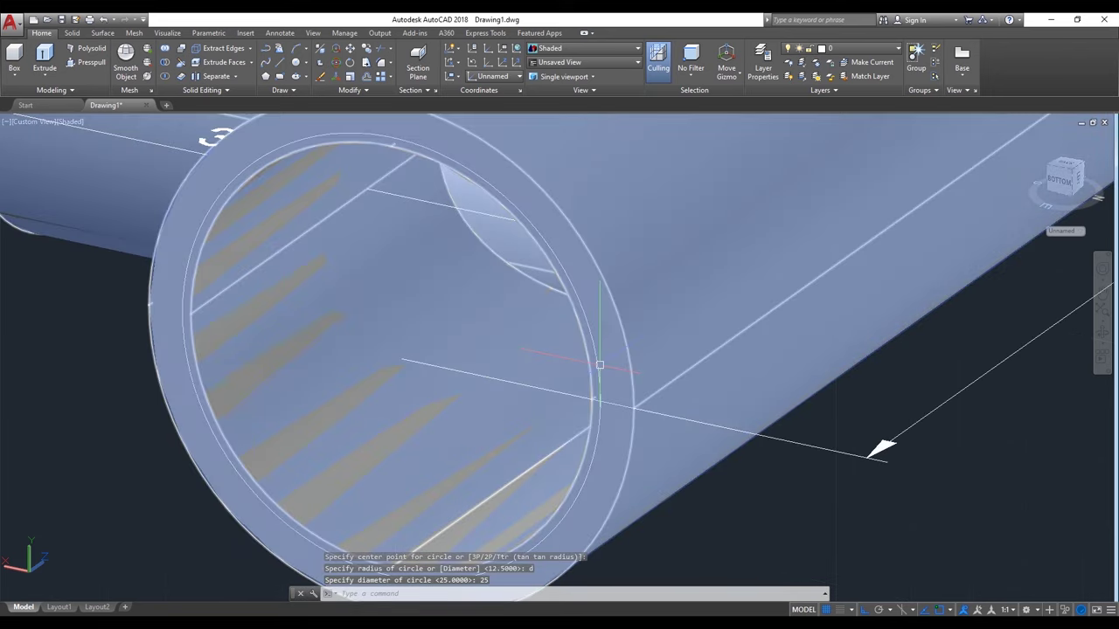
scroll(599, 365, up, 3)
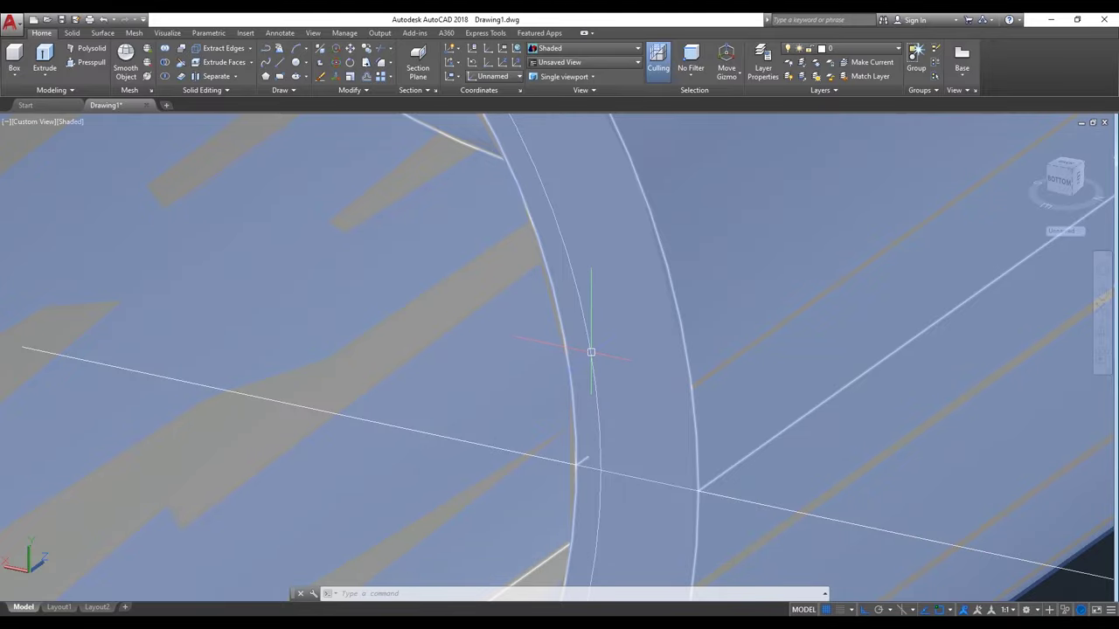
scroll(591, 352, down, 3)
Extrude the far-end circle 26 units into a second solid cylinder
click(591, 350)
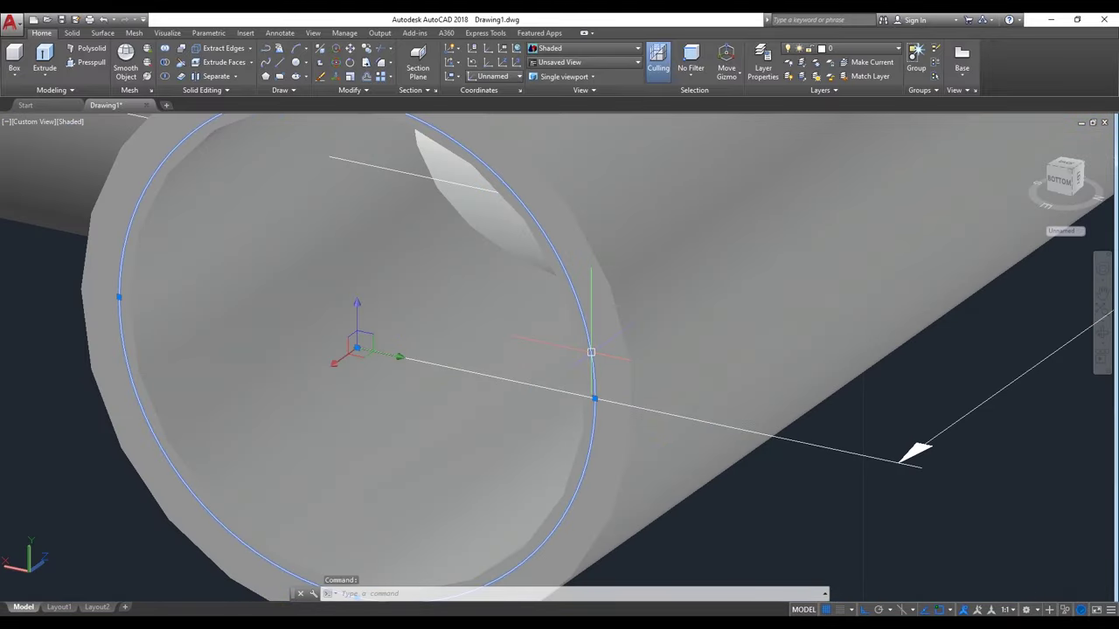
scroll(429, 391, down, 3)
scroll(423, 401, down, 2)
text(EXT)
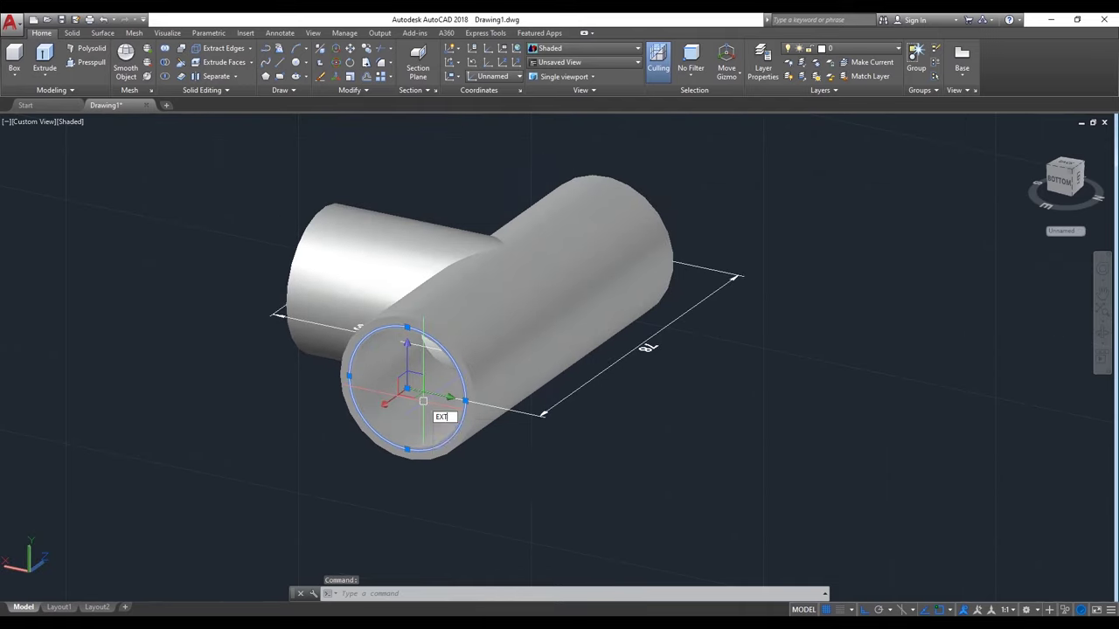
key(Return)
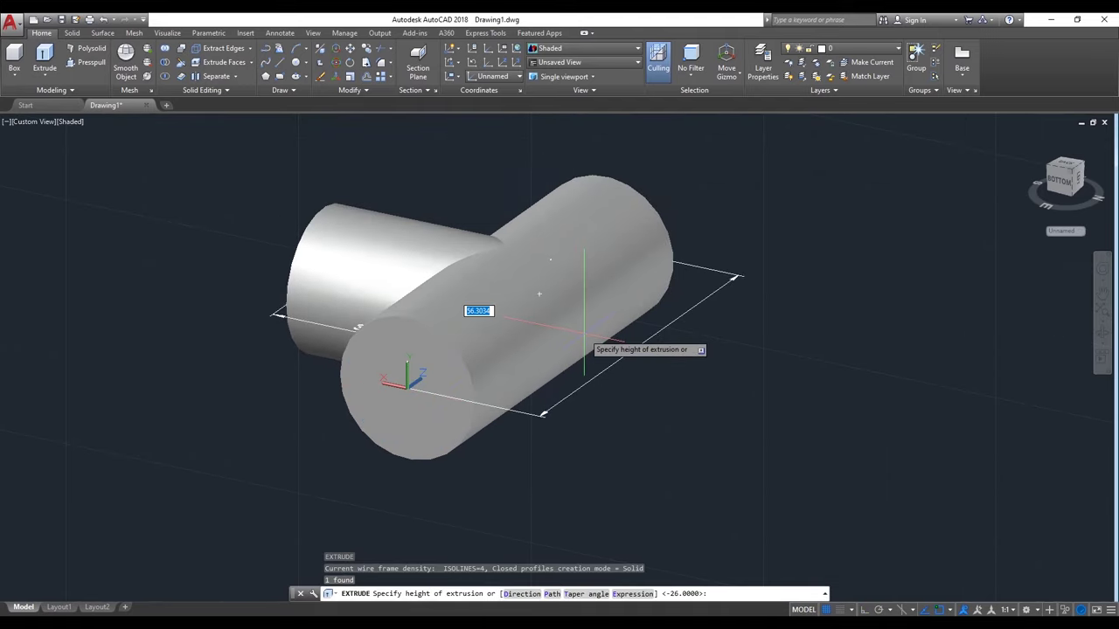
text(26)
key(Return)
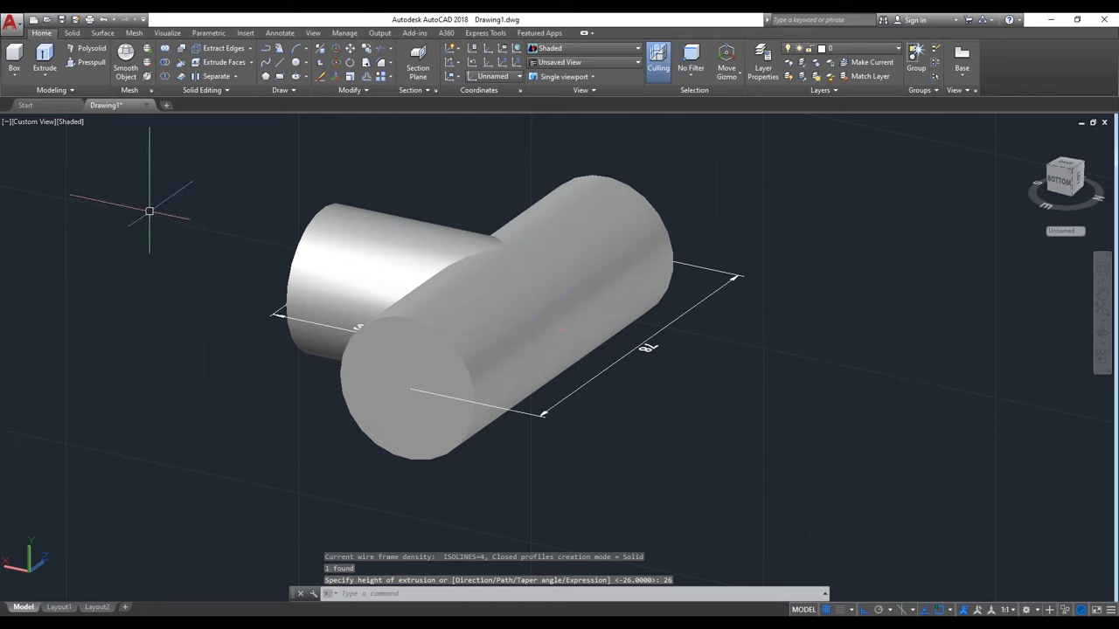
text(u)
key(Return)
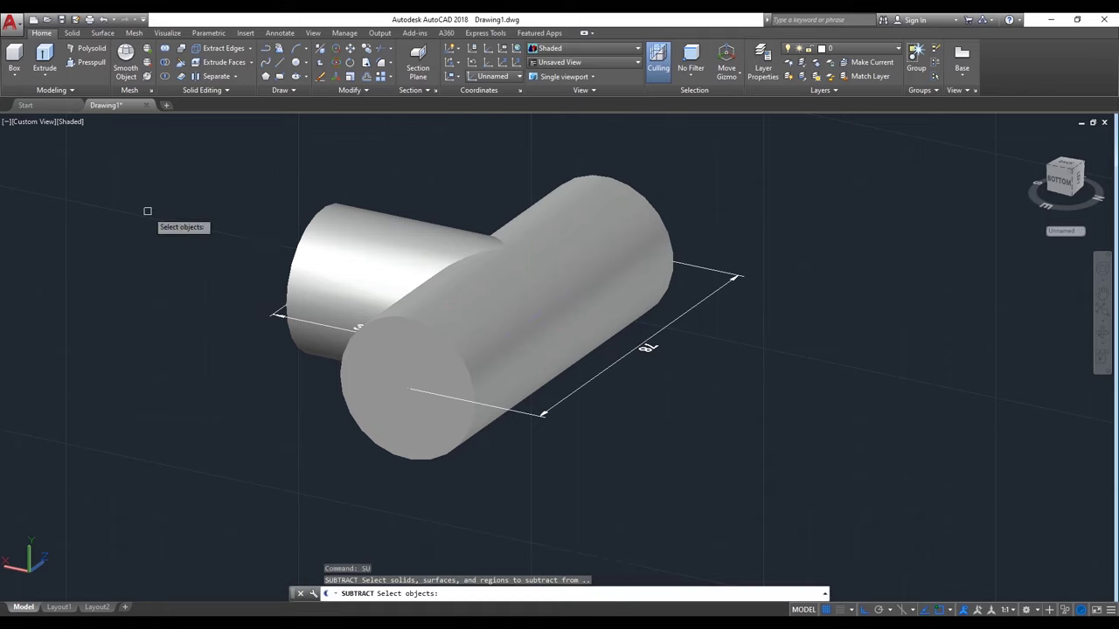
Subtract both 25-diameter end cylinders from the tee body, orbiting to reach the far one
click(330, 265)
key(Return)
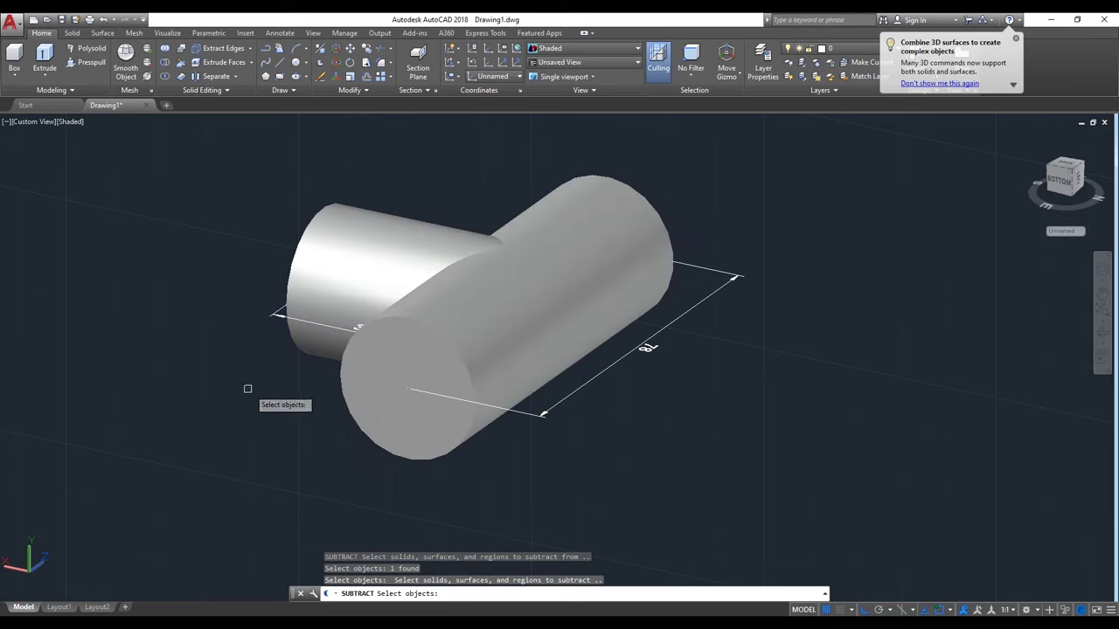
click(393, 396)
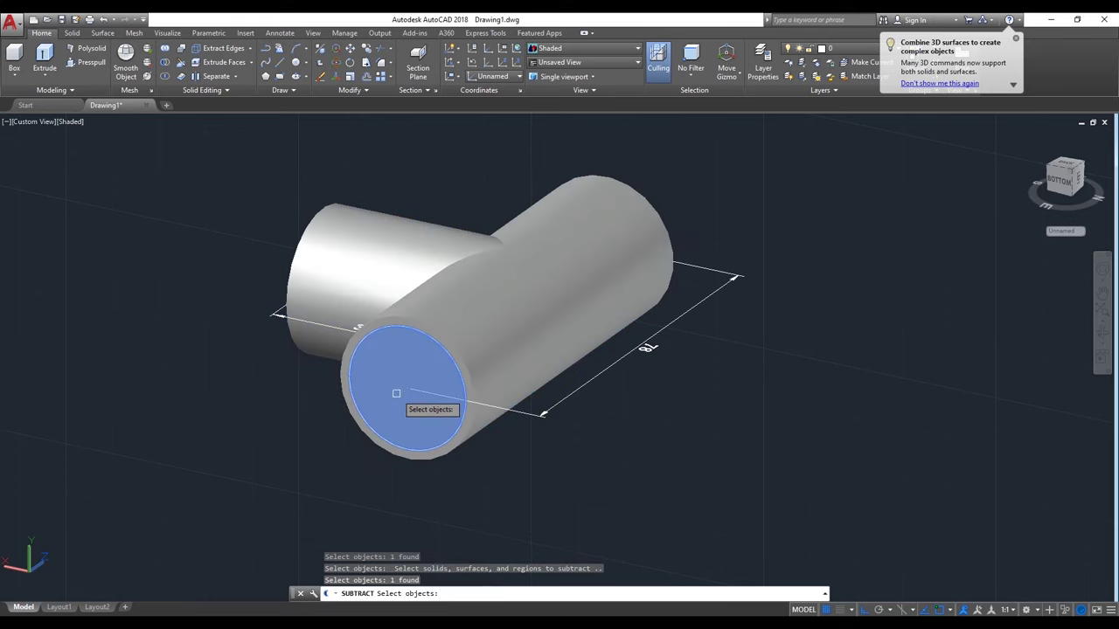
click(1103, 341)
mouse_move(979, 394)
mouse_down()
mouse_move(862, 345)
mouse_move(834, 282)
mouse_up()
right_click(834, 282)
click(852, 290)
click(690, 378)
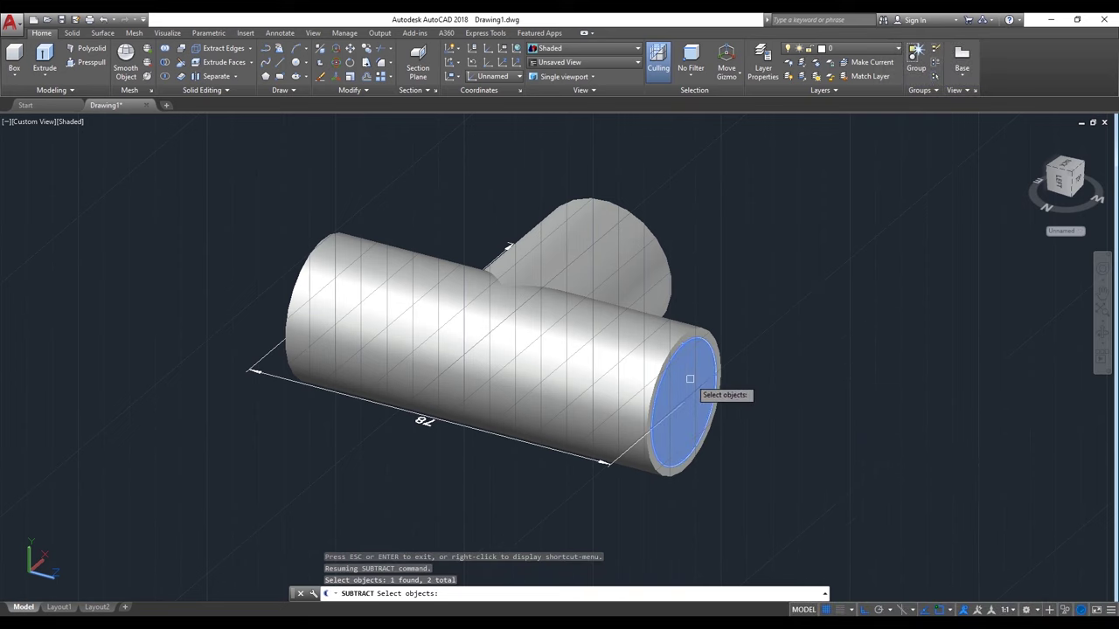
key(Return)
Orbit the tee from below and above to inspect the socketed pipe ends
click(1103, 337)
mouse_move(848, 389)
mouse_down()
mouse_move(736, 326)
mouse_move(764, 382)
mouse_move(746, 345)
mouse_move(726, 349)
mouse_move(769, 387)
mouse_move(875, 381)
mouse_up()
mouse_move(481, 361)
mouse_down()
mouse_move(664, 373)
mouse_move(724, 330)
mouse_move(853, 339)
mouse_up()
mouse_move(470, 425)
mouse_down()
mouse_move(688, 417)
mouse_move(604, 443)
mouse_move(616, 455)
mouse_up()
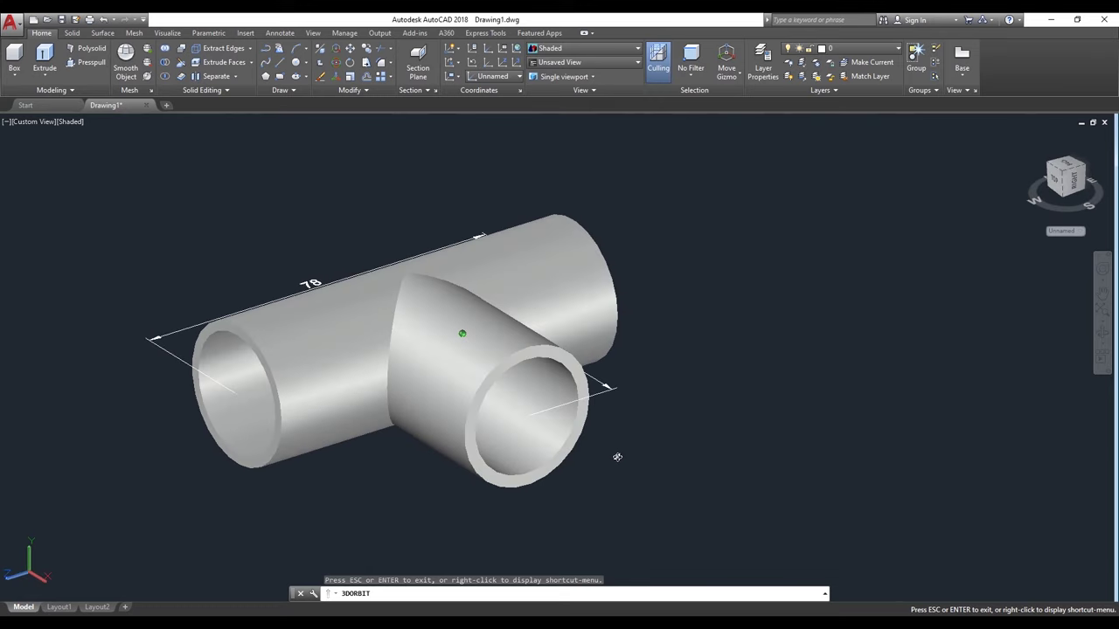
right_click(722, 272)
click(745, 281)
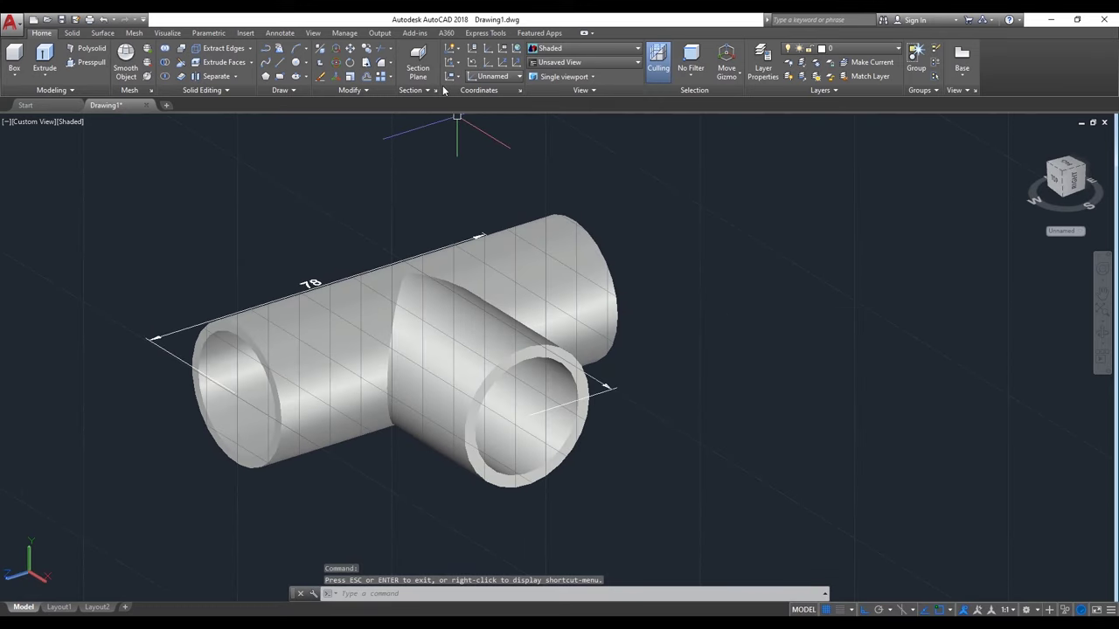
click(495, 77)
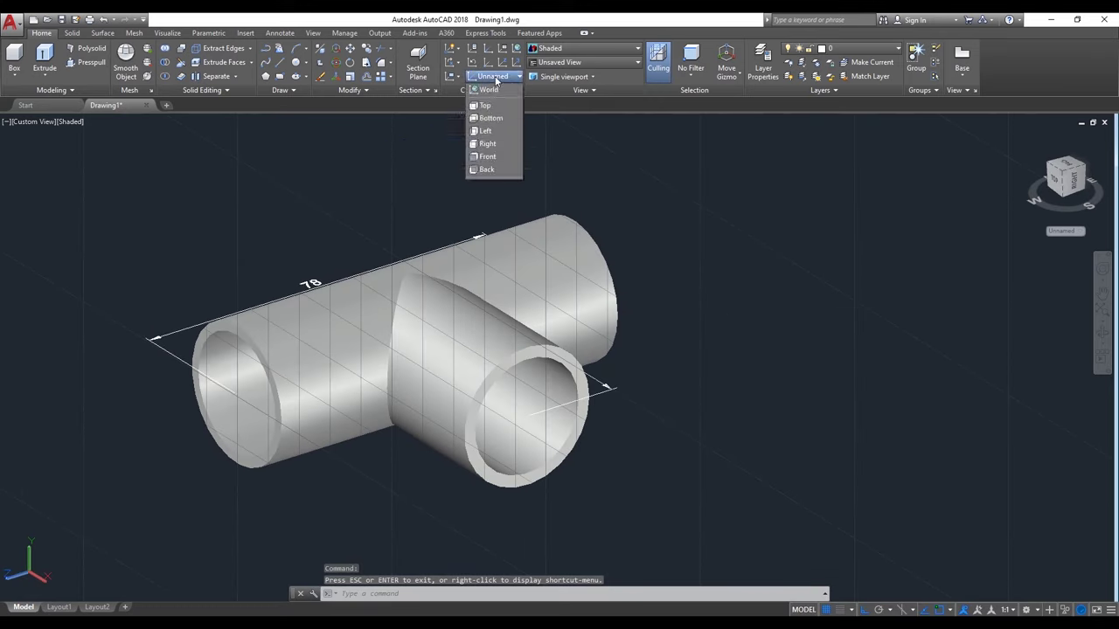
Set the UCS to Front and draw a 25-diameter circle at the branch end
click(487, 156)
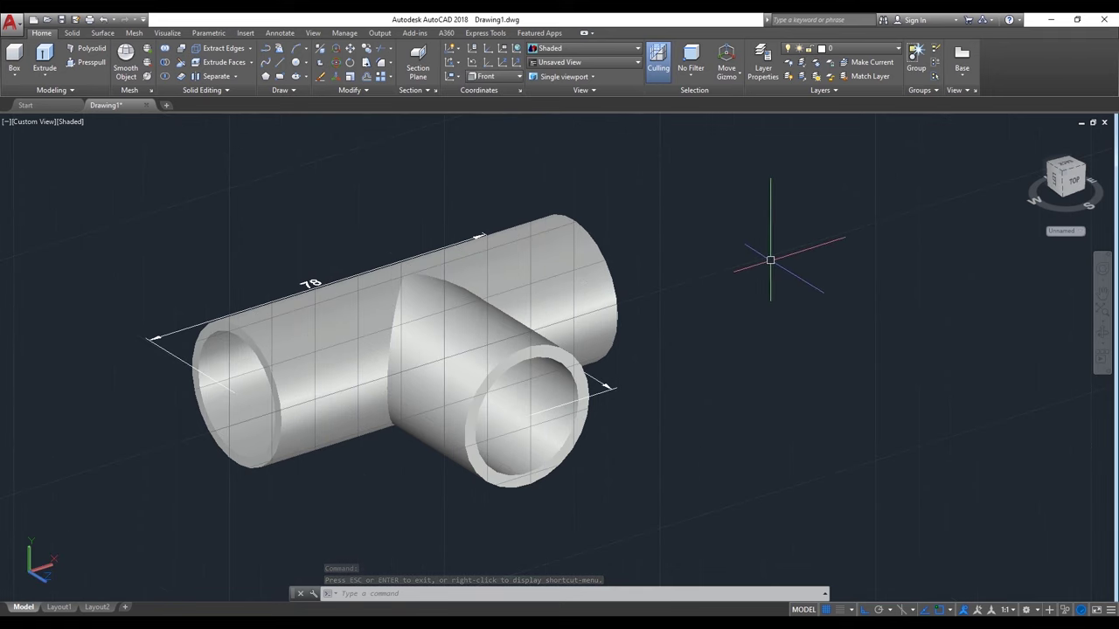
scroll(651, 393, up, 2)
scroll(734, 280, up, 2)
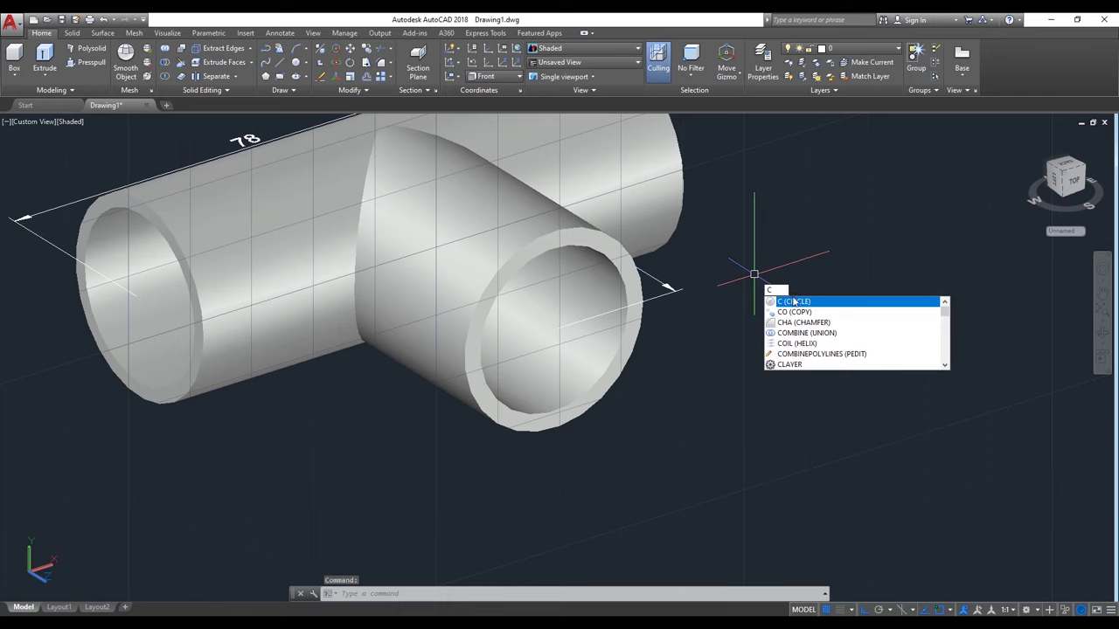
click(798, 301)
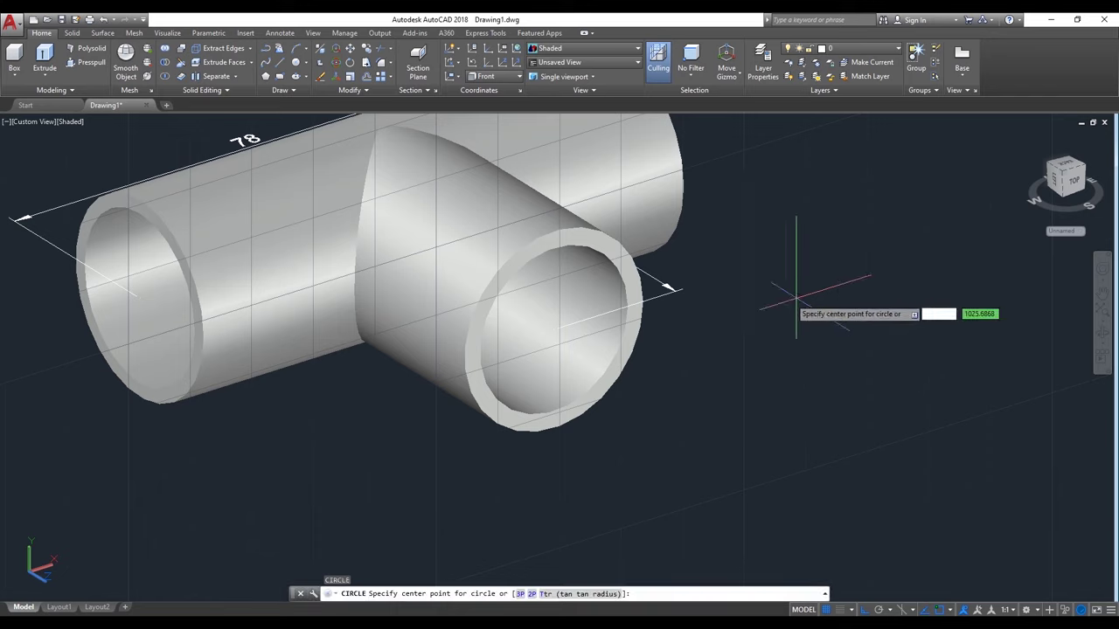
click(552, 329)
text(d)
key(Return)
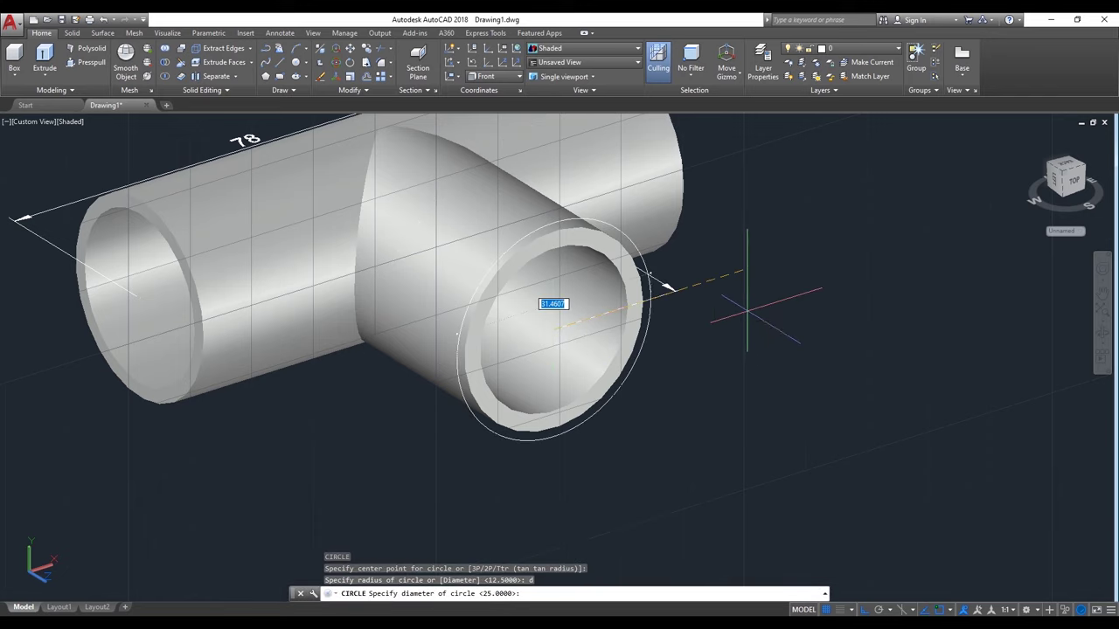
text(25)
key(Return)
scroll(612, 271, up, 2)
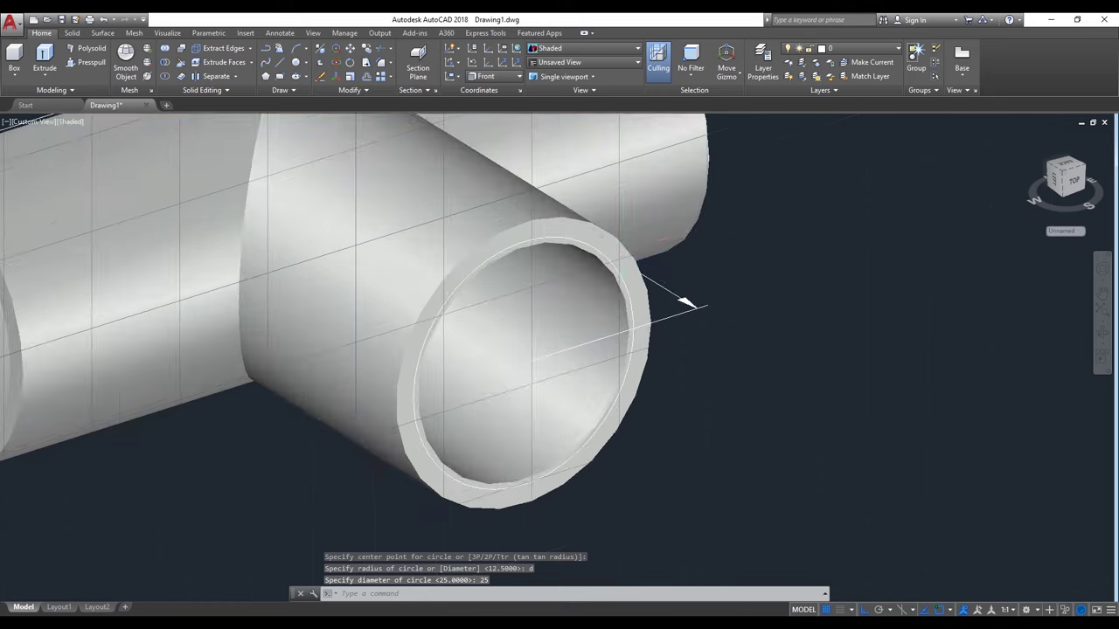
scroll(612, 271, up, 1)
Extrude the branch-end circle 26 units into a cylinder
click(611, 269)
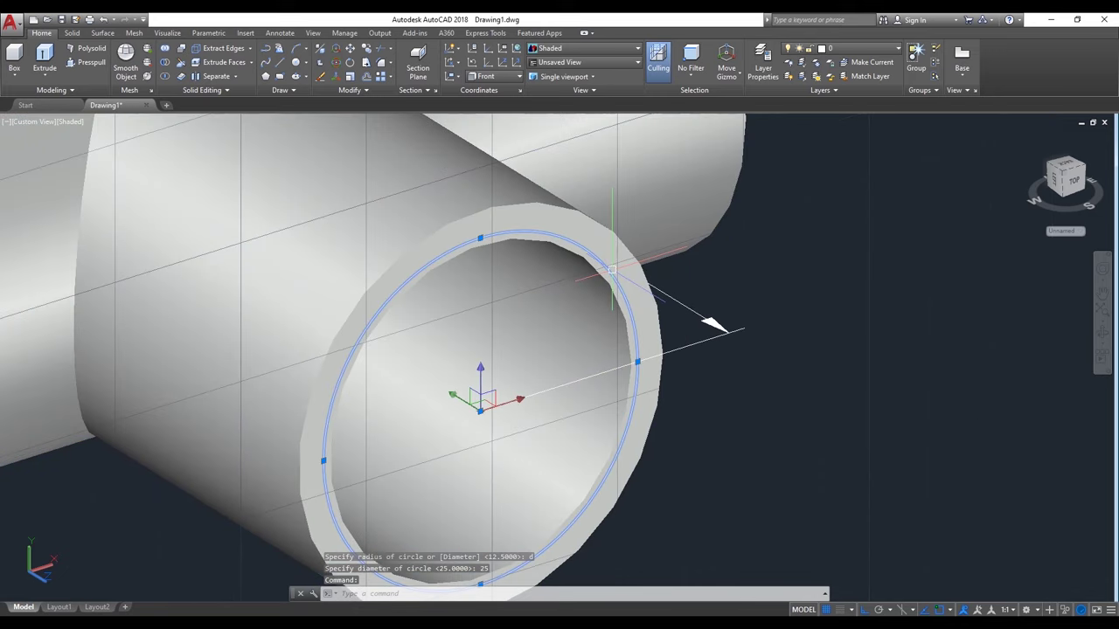
text(ext)
key(Return)
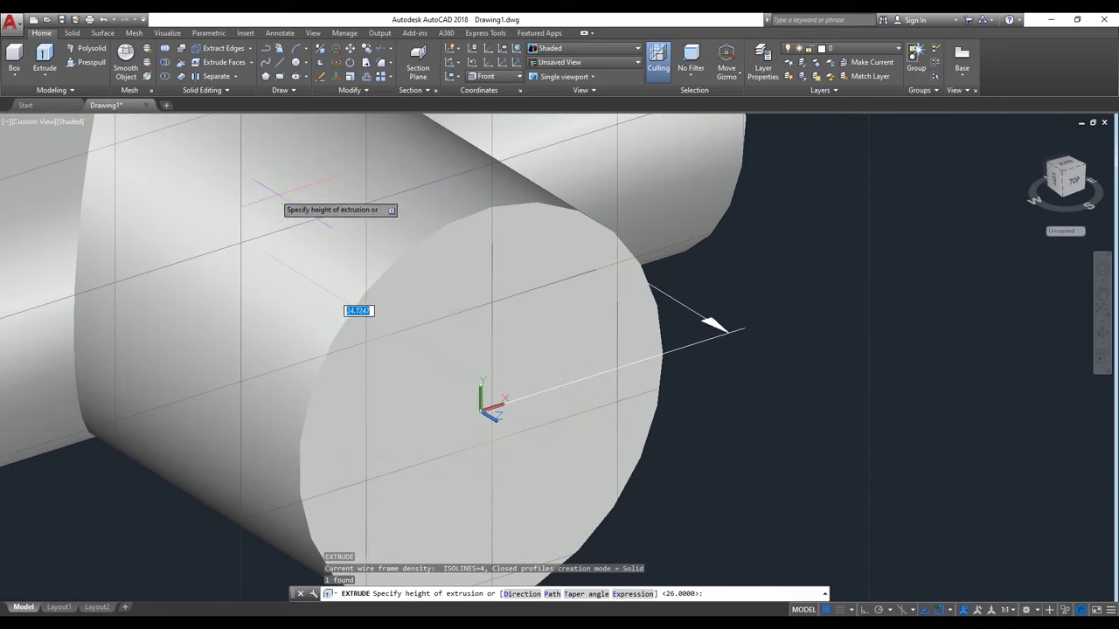
key(Return)
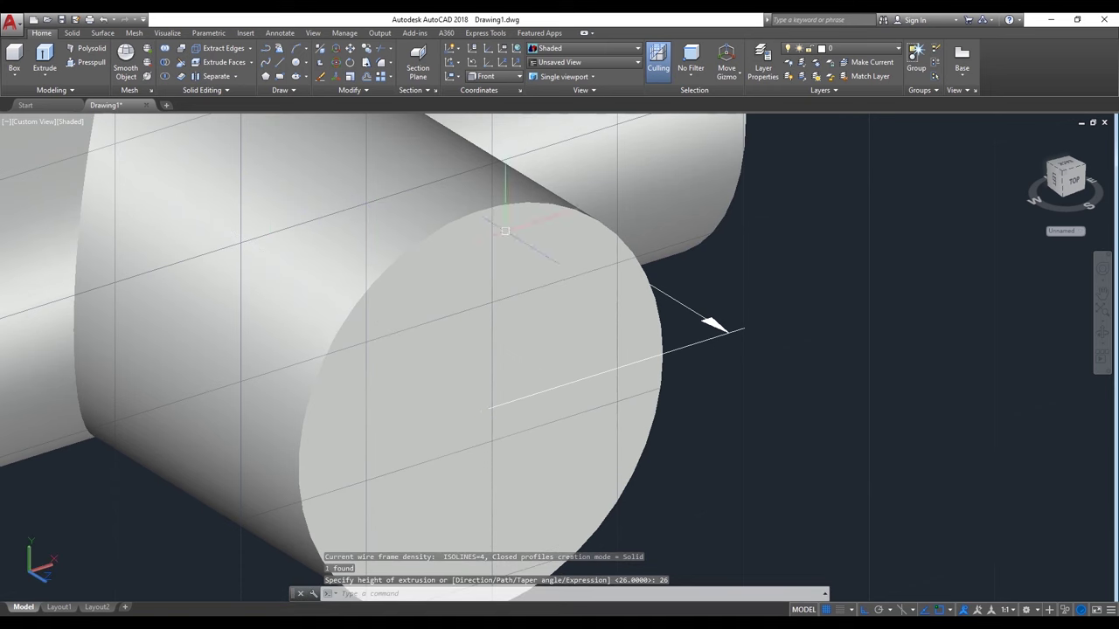
scroll(521, 271, down, 2)
Subtract the new cylinder from the tee to hollow the branch, then orbit to inspect it
text(su)
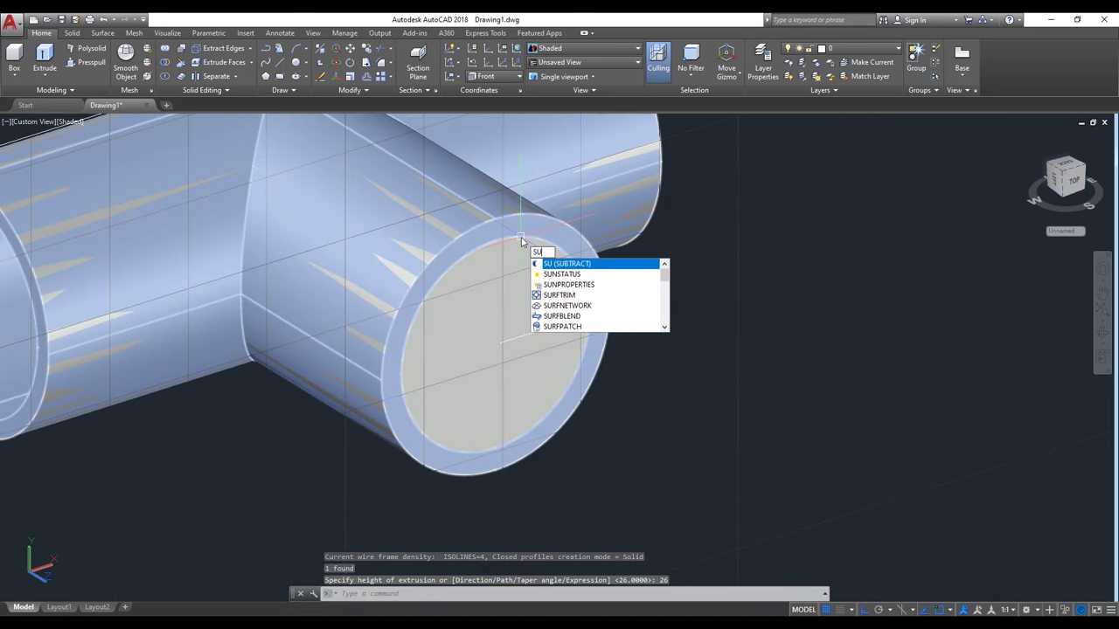
key(Return)
click(332, 207)
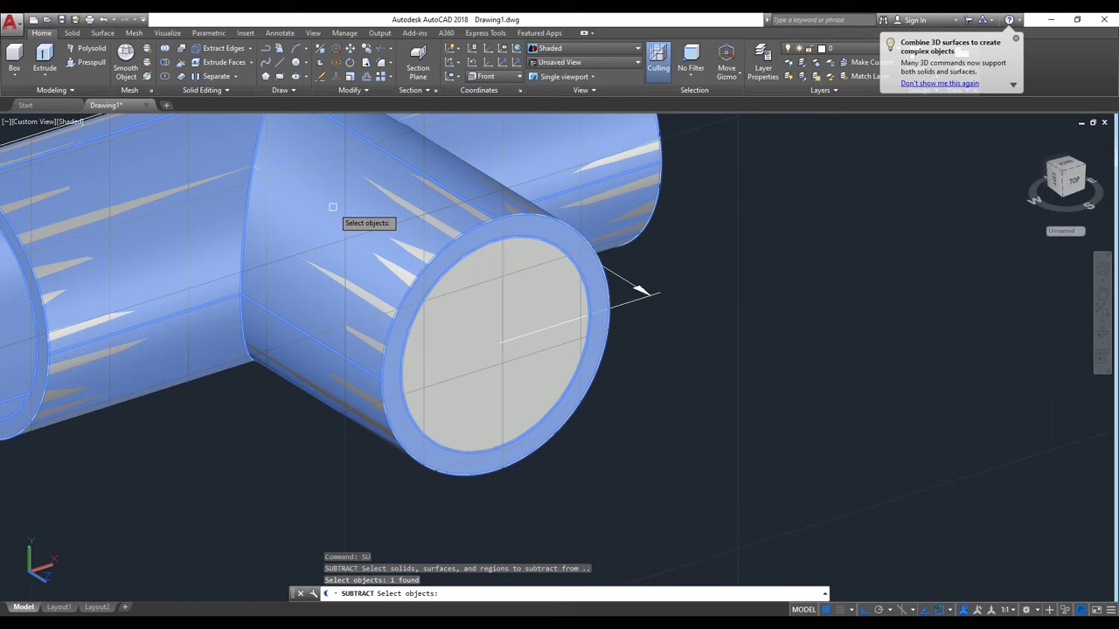
key(Return)
click(468, 297)
key(Return)
scroll(468, 297, down, 3)
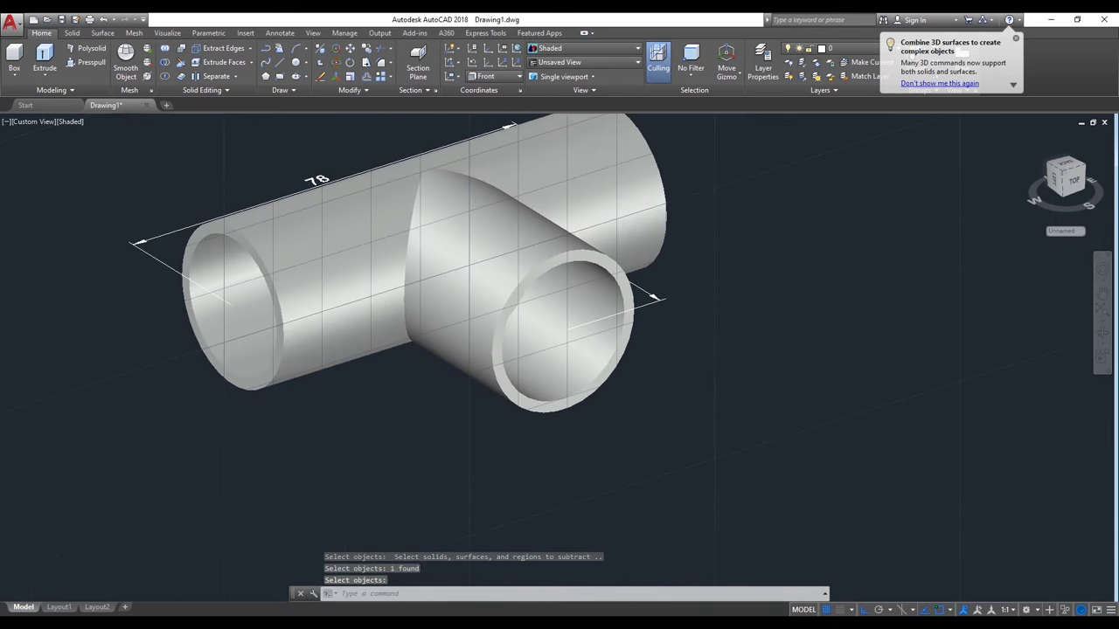
click(1102, 332)
mouse_move(816, 338)
mouse_down()
mouse_move(669, 302)
mouse_move(814, 328)
mouse_move(827, 352)
mouse_move(777, 315)
mouse_up()
Exit orbiting and set the UCS back to World
right_click(792, 241)
click(818, 247)
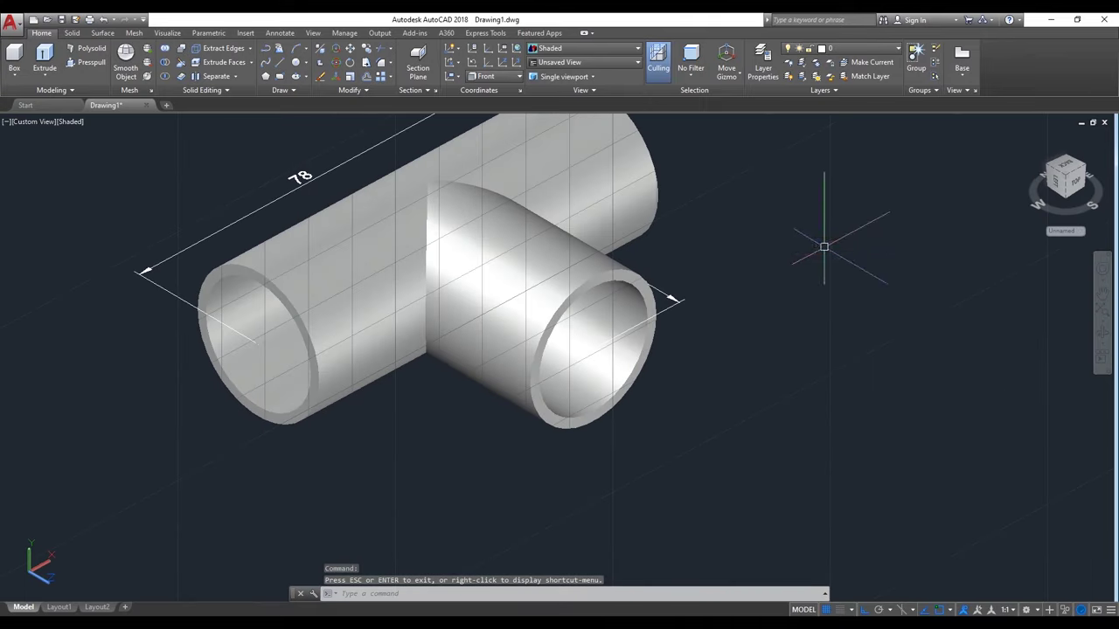
click(480, 78)
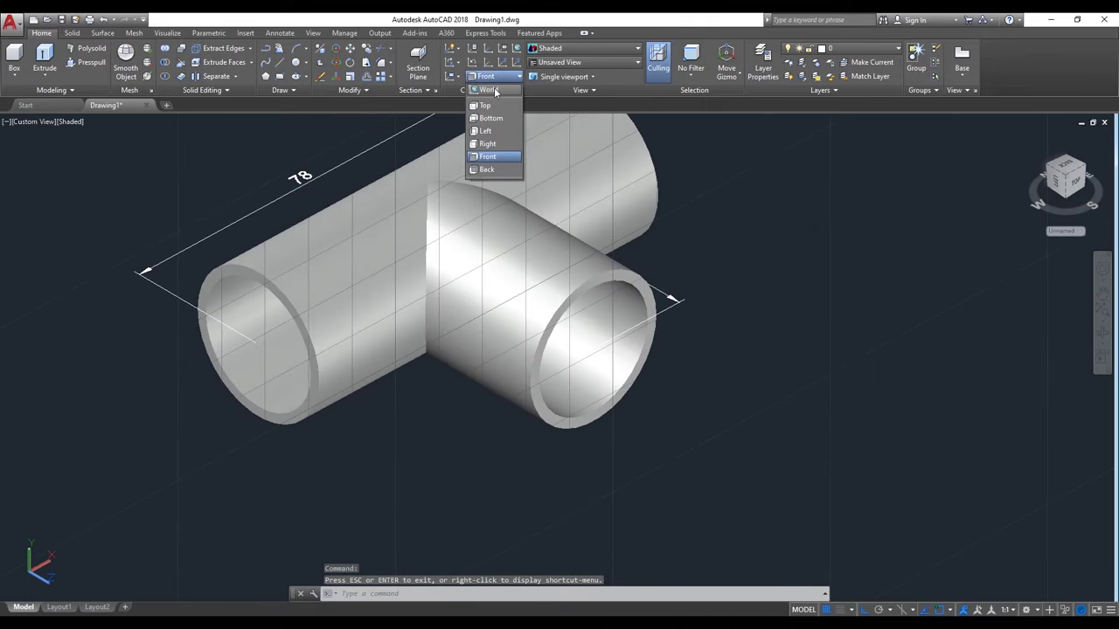
click(495, 91)
Orbit to look into the main pipe and switch to the 2D Wireframe visual style
key(Return)
mouse_move(872, 374)
mouse_down()
mouse_move(871, 312)
mouse_move(927, 352)
mouse_move(927, 370)
mouse_move(916, 366)
mouse_up()
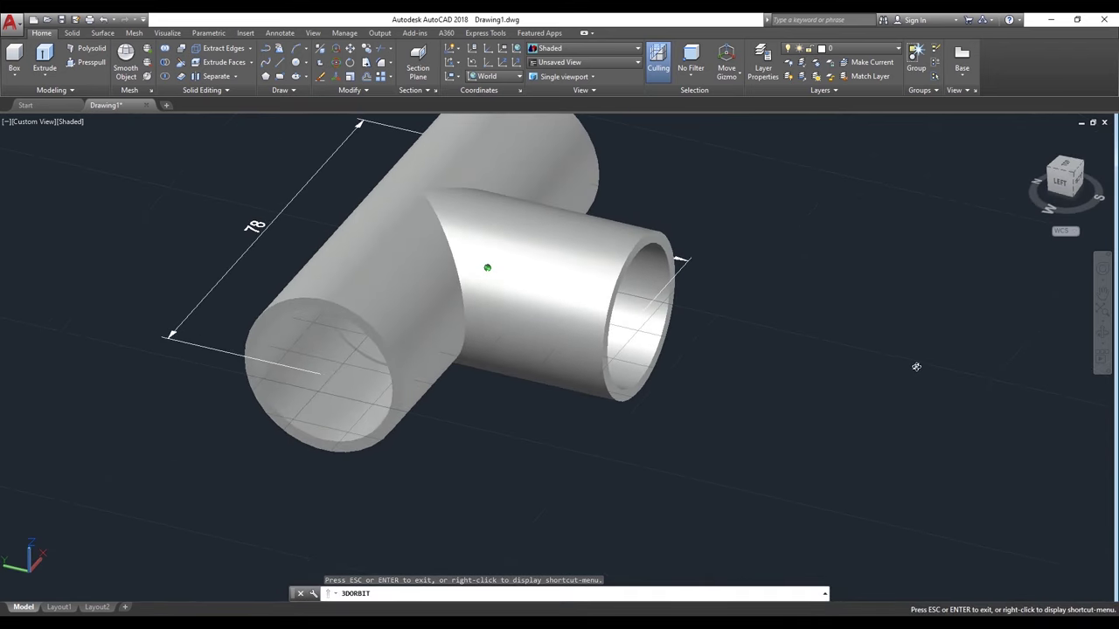
click(202, 206)
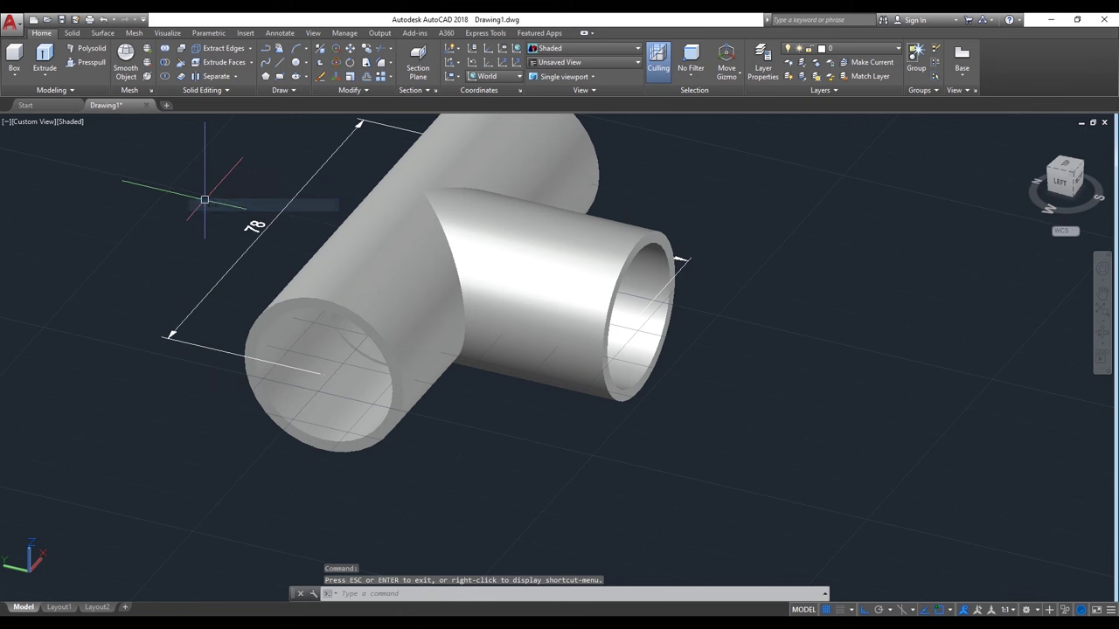
click(65, 122)
click(90, 150)
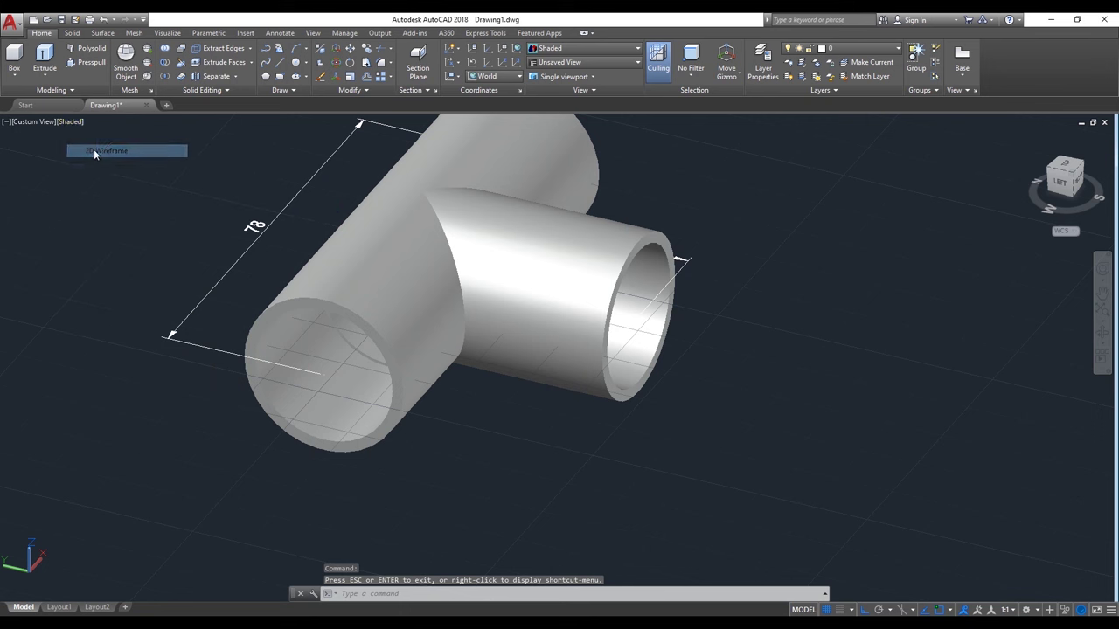
Add a 29 linear dimension across the near pipe end's outer diameter
click(280, 33)
click(236, 77)
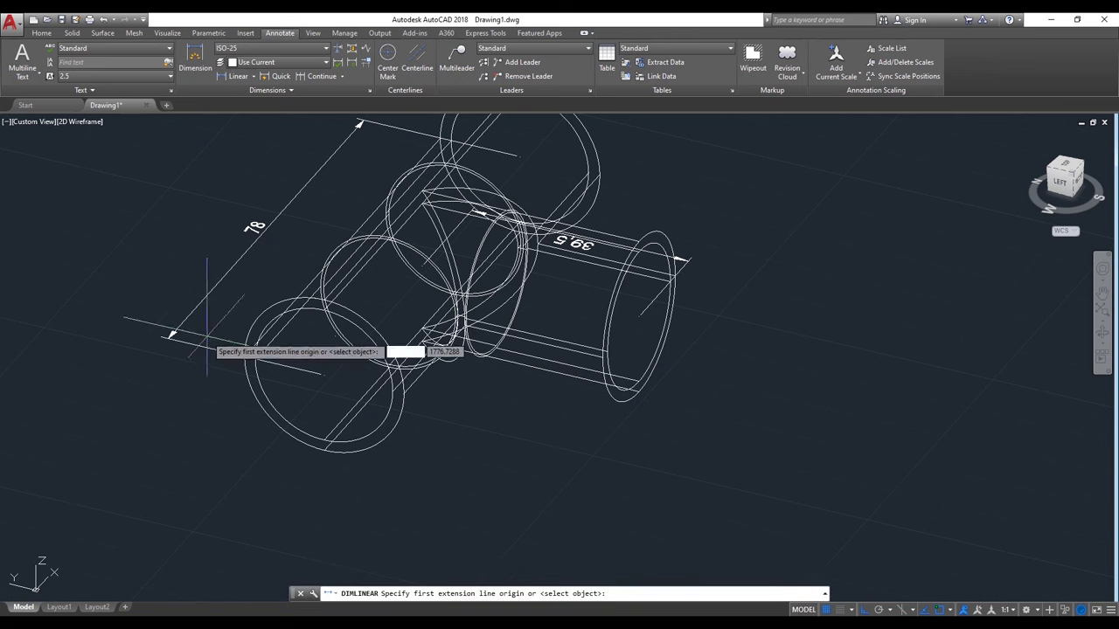
scroll(219, 364, up, 4)
click(281, 353)
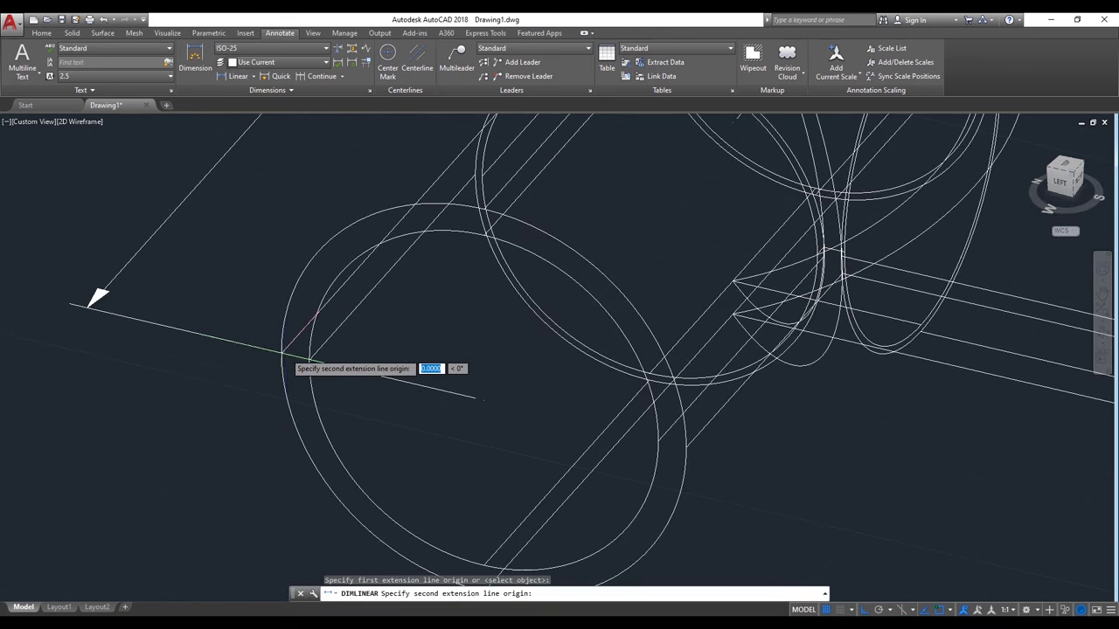
scroll(282, 353, down, 3)
click(536, 412)
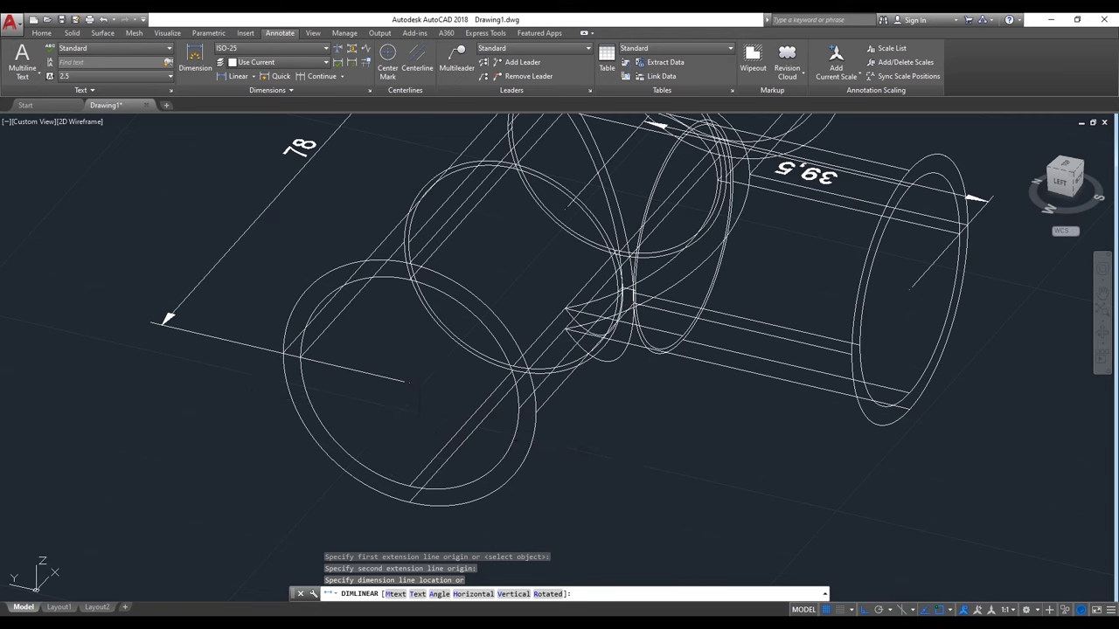
click(418, 430)
Add a 25 linear dimension for the socket bore beside the 29 dimension
right_click(62, 332)
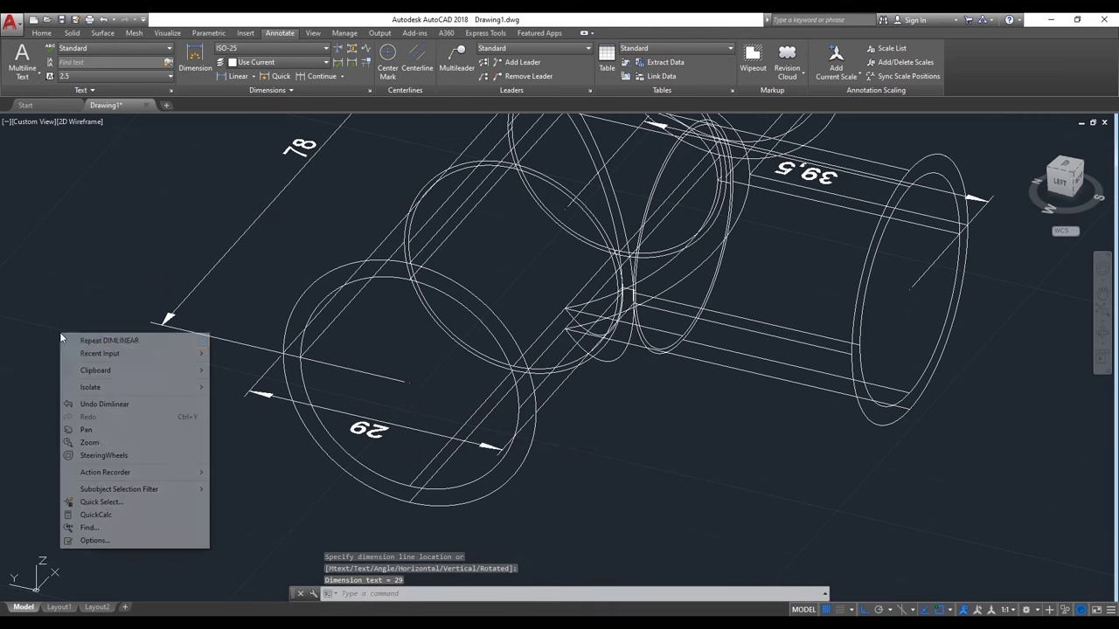
click(96, 336)
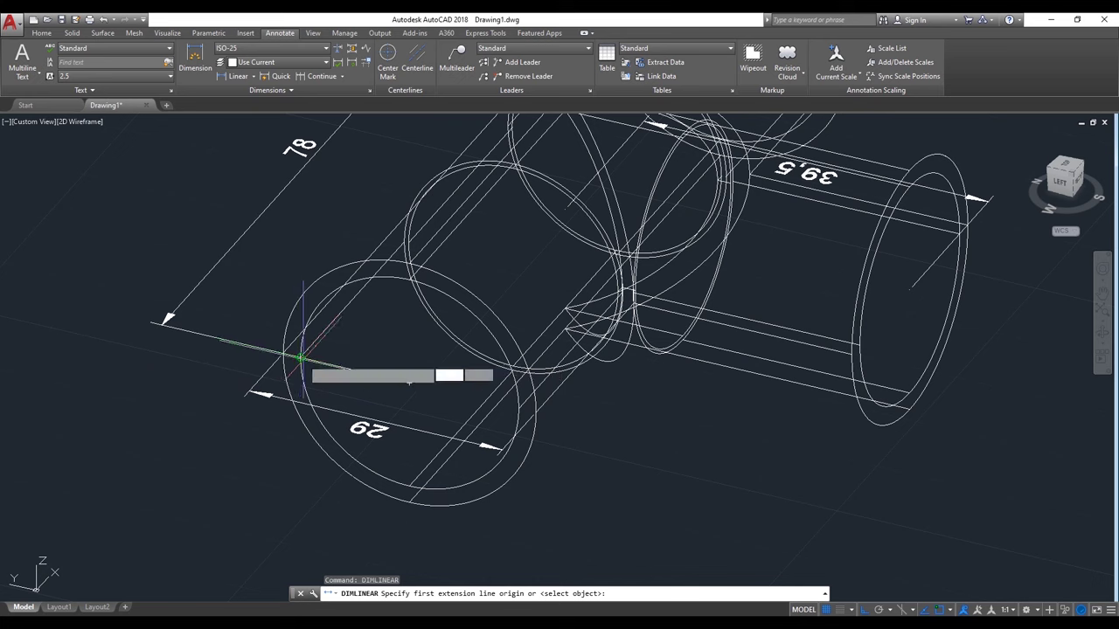
click(299, 357)
click(518, 408)
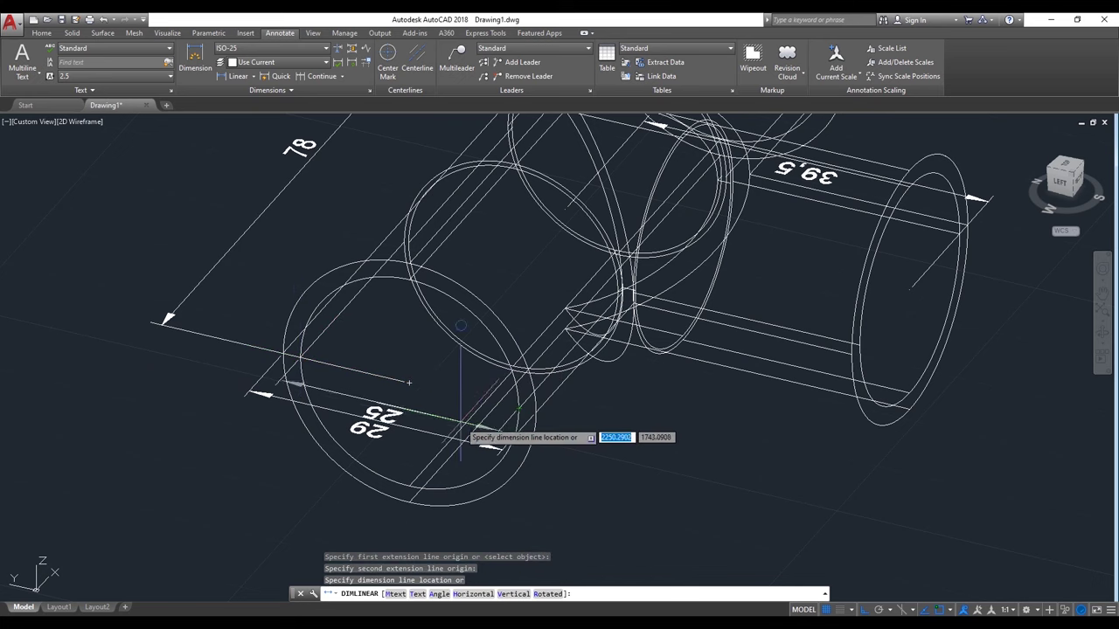
click(457, 412)
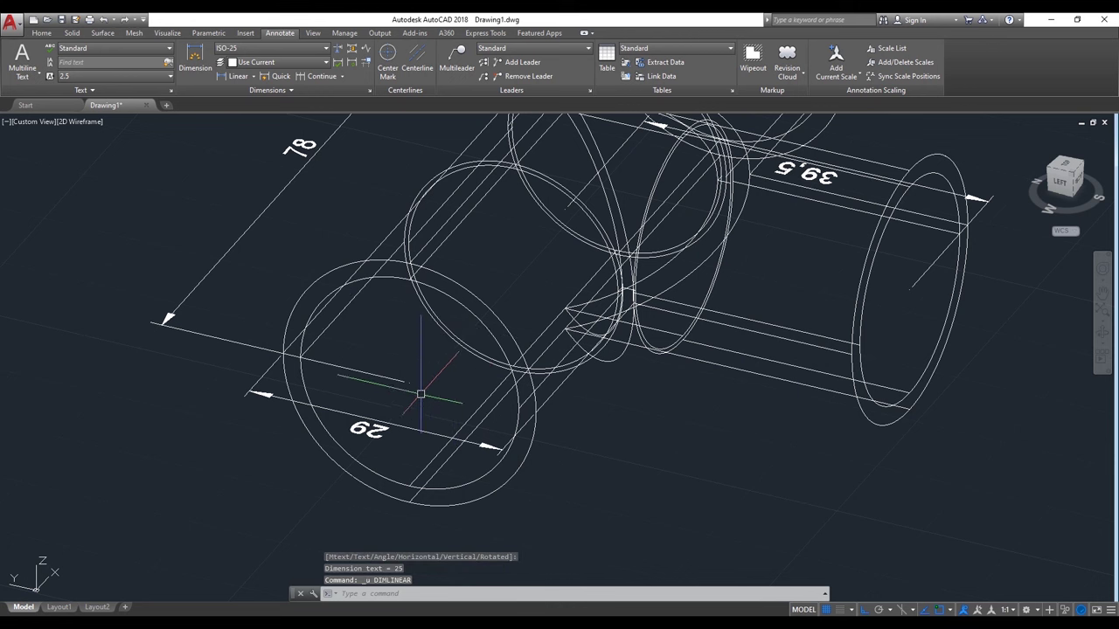
click(245, 77)
scroll(324, 349, up, 2)
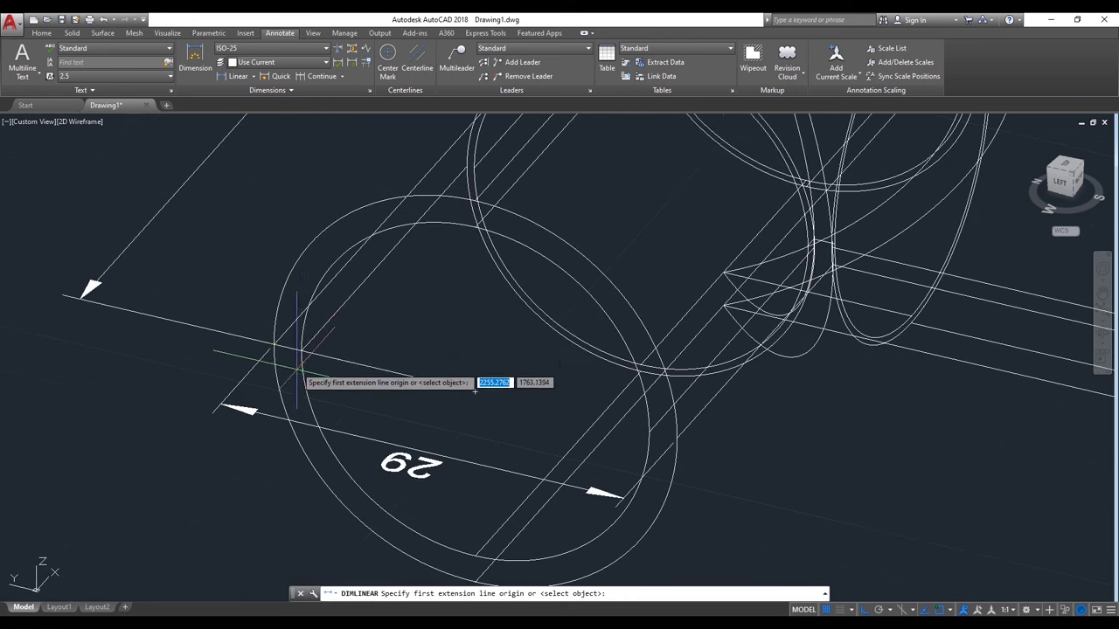
click(302, 352)
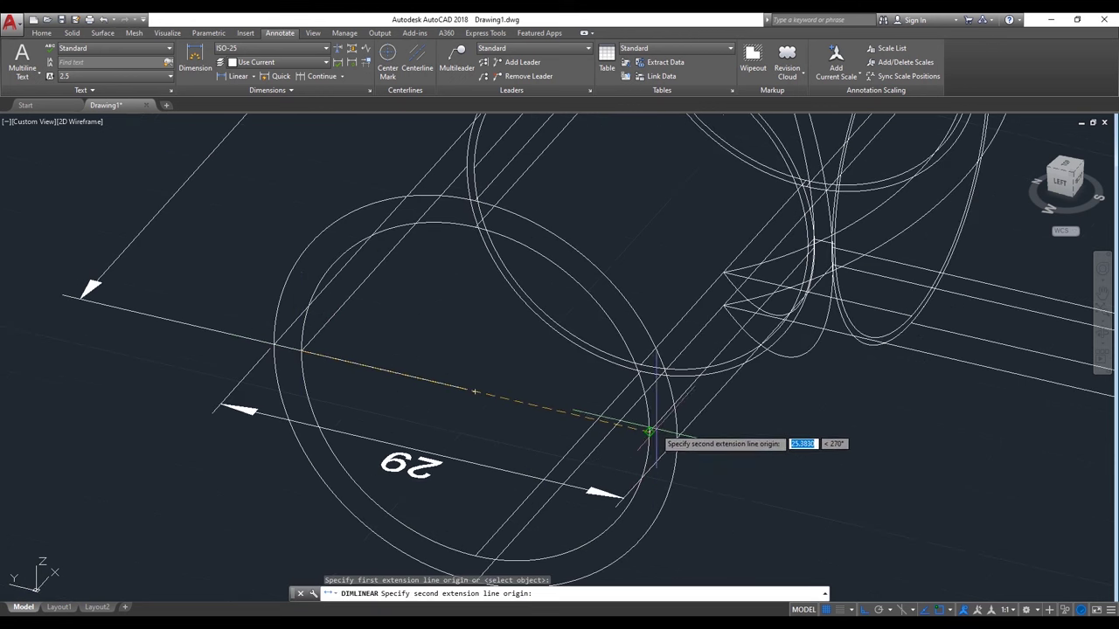
click(649, 431)
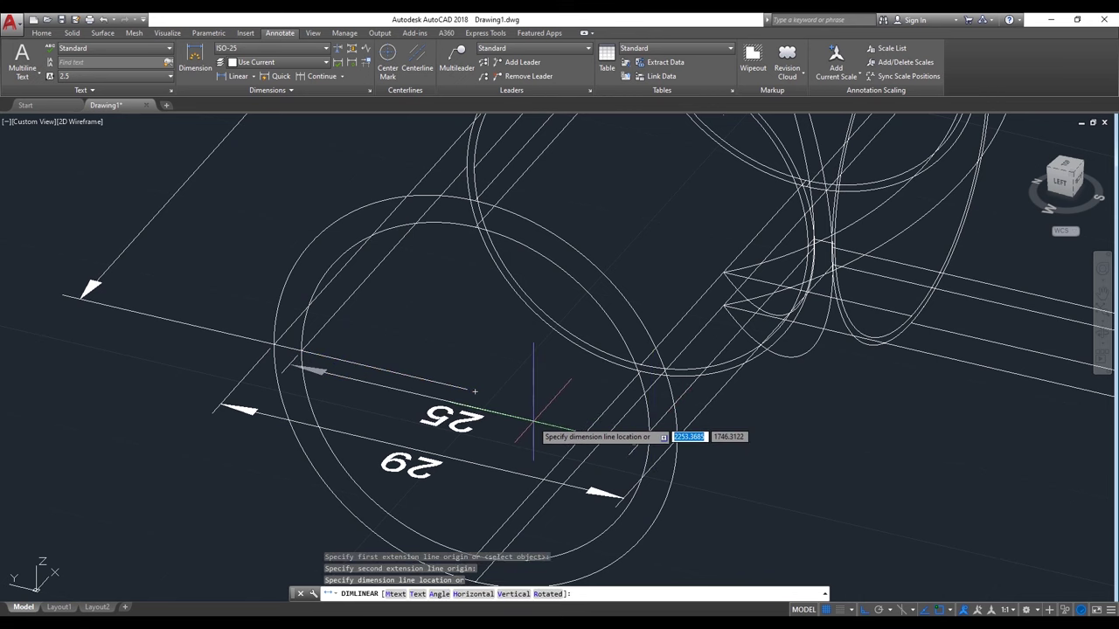
click(533, 421)
scroll(299, 409, down, 2)
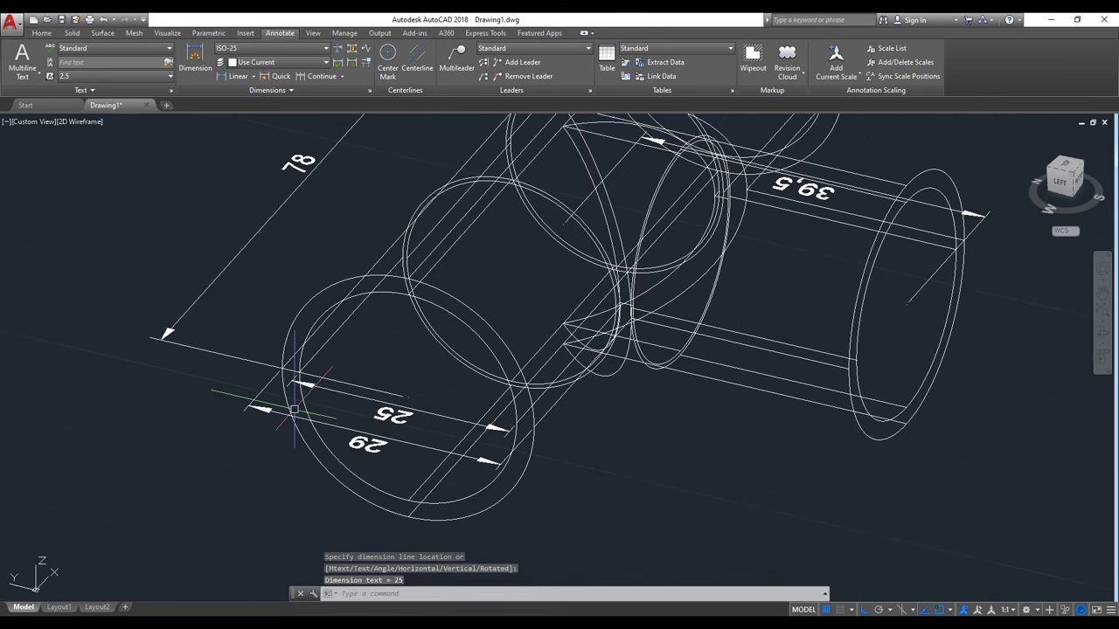
scroll(306, 358, down, 2)
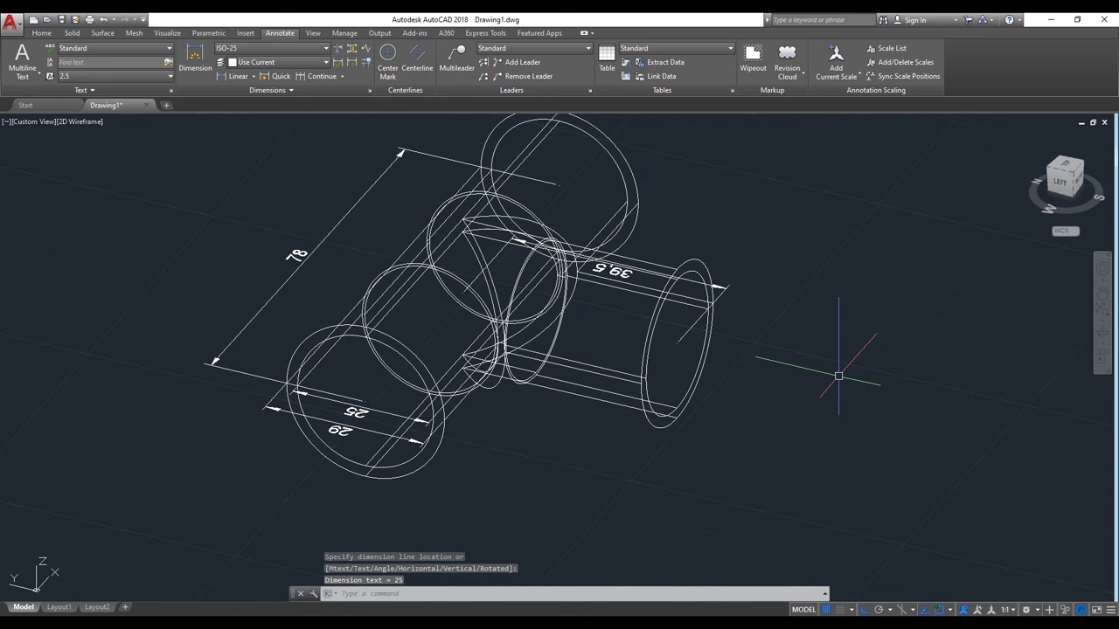
Dimension the main pipe from its middle ring to the branch junction as 24
scroll(392, 309, up, 1)
scroll(392, 308, up, 3)
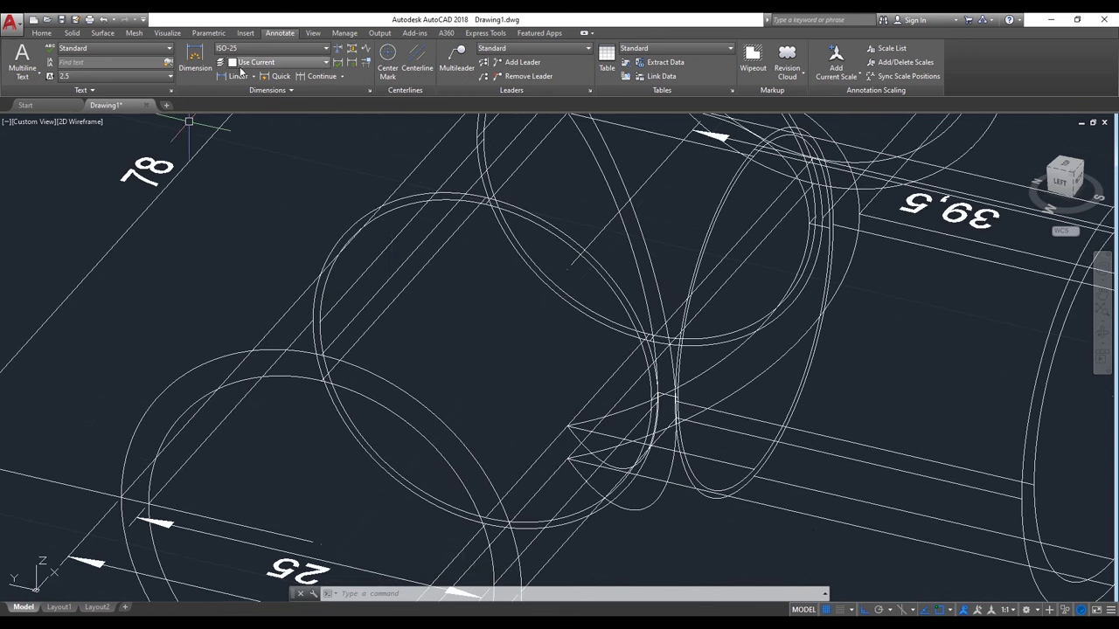
click(228, 77)
scroll(367, 350, up, 2)
scroll(345, 363, up, 2)
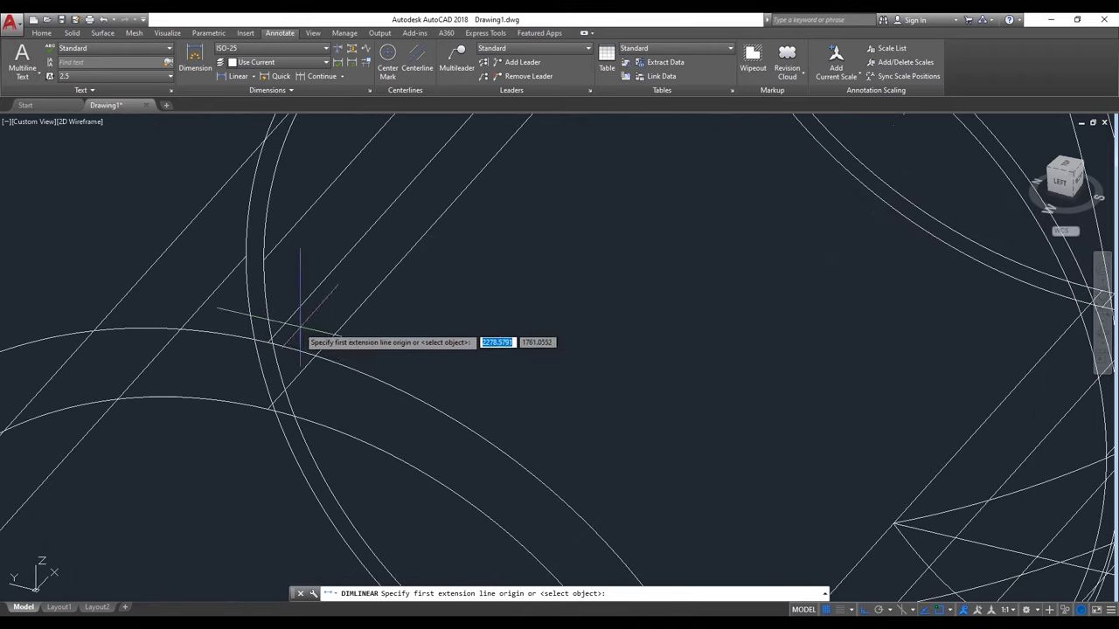
scroll(263, 261, down, 3)
click(263, 258)
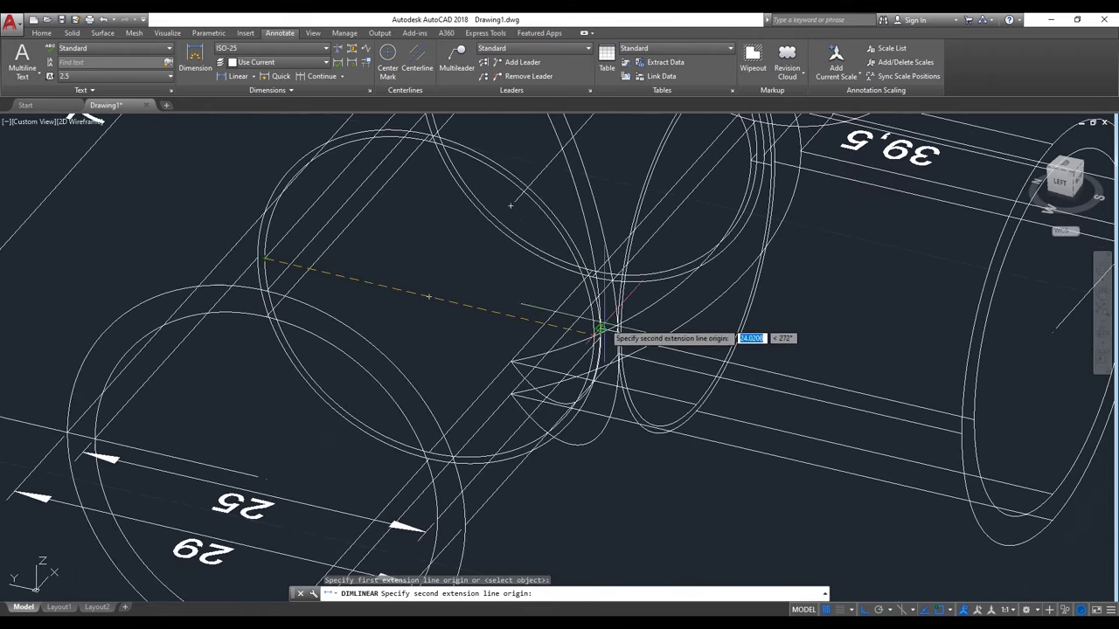
scroll(570, 363, up, 3)
scroll(569, 362, up, 2)
click(549, 365)
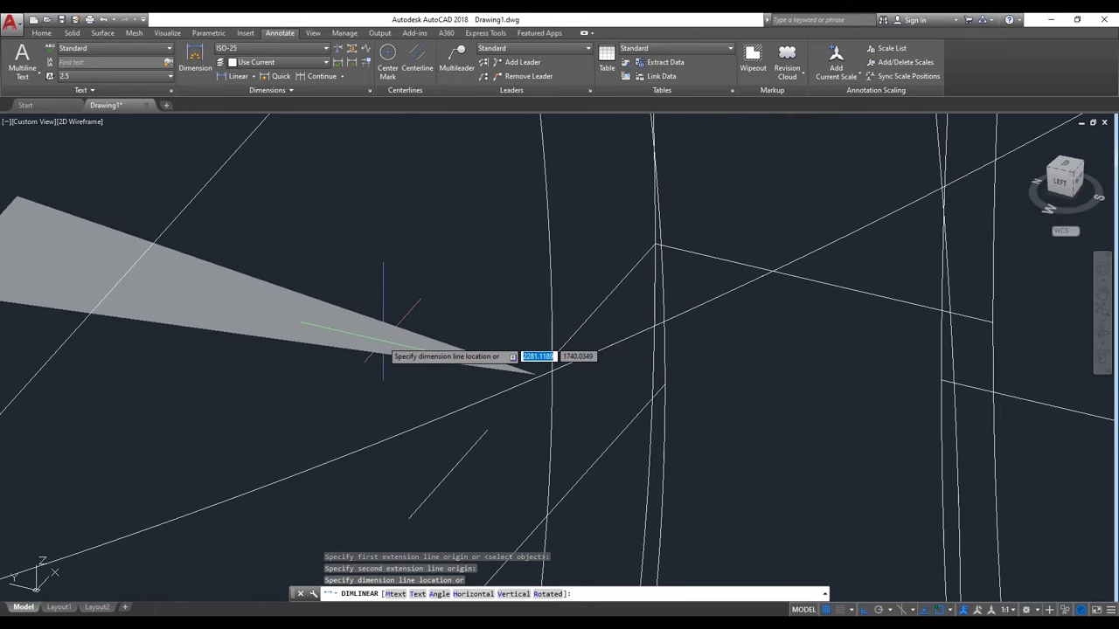
scroll(375, 350, down, 2)
scroll(372, 319, down, 2)
scroll(346, 292, down, 2)
scroll(272, 292, down, 2)
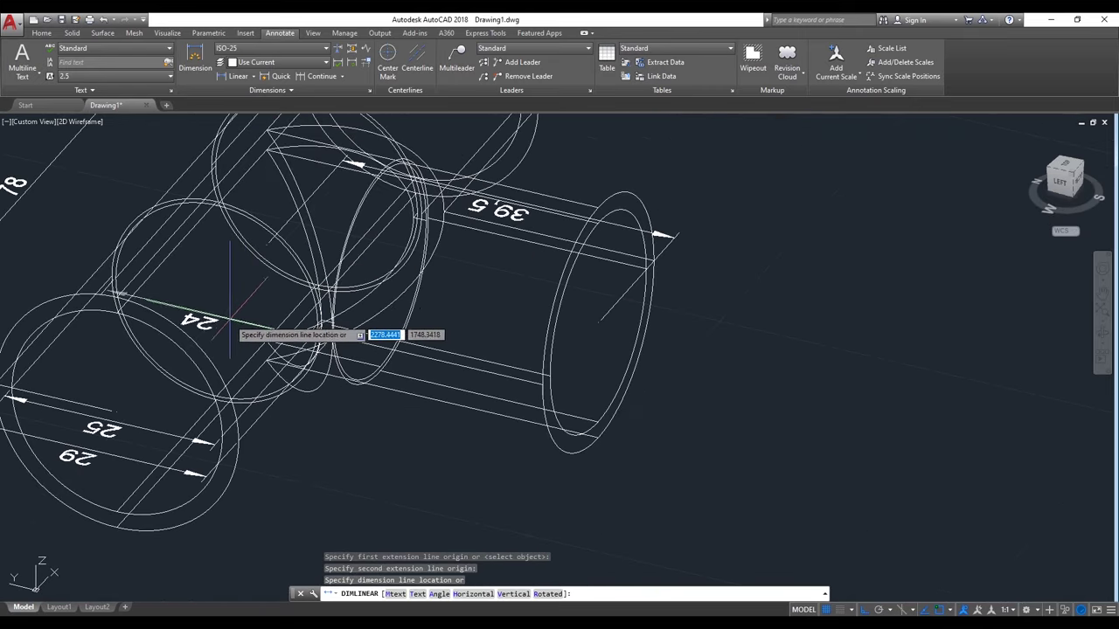
click(225, 331)
scroll(808, 420, down, 2)
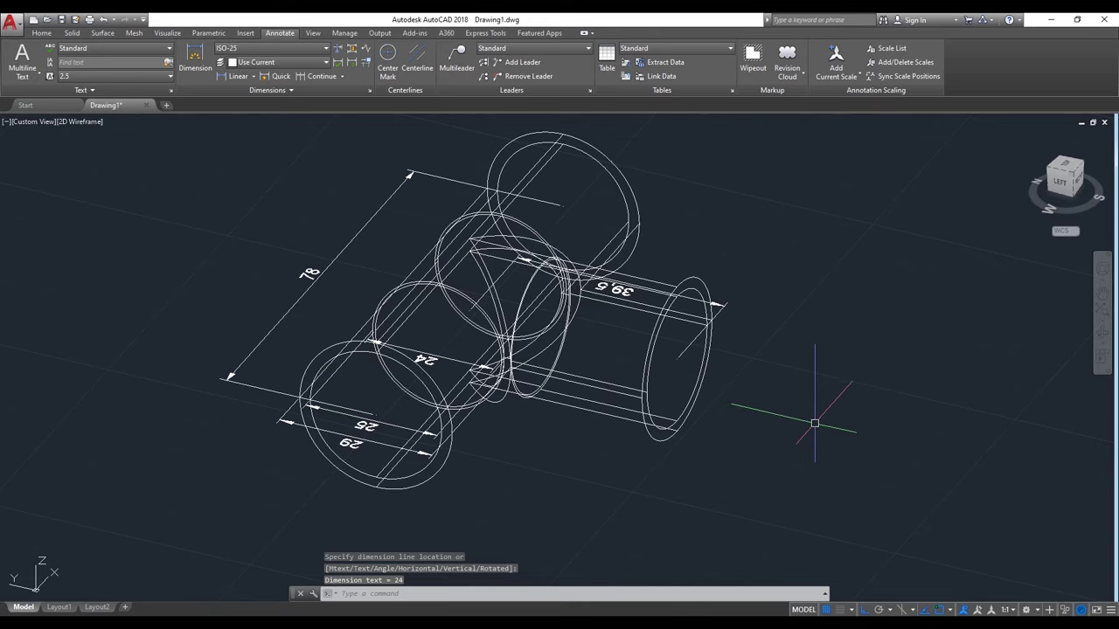
Preview the tee in the Shaded visual style, then return to 2D Wireframe
click(83, 123)
click(130, 203)
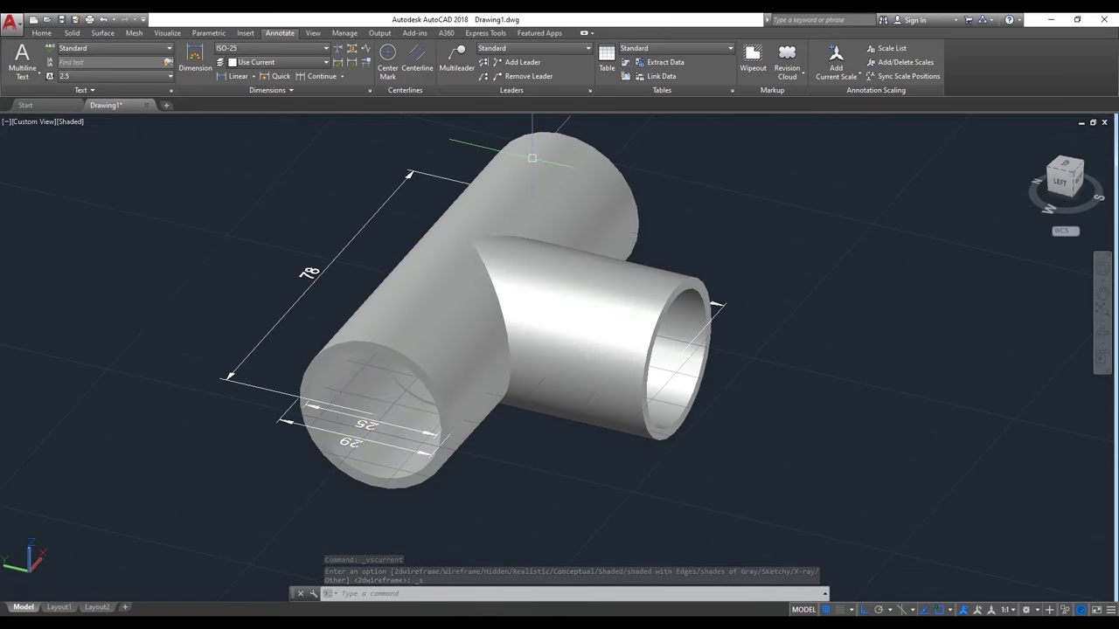
click(69, 121)
click(97, 150)
scroll(548, 399, up, 2)
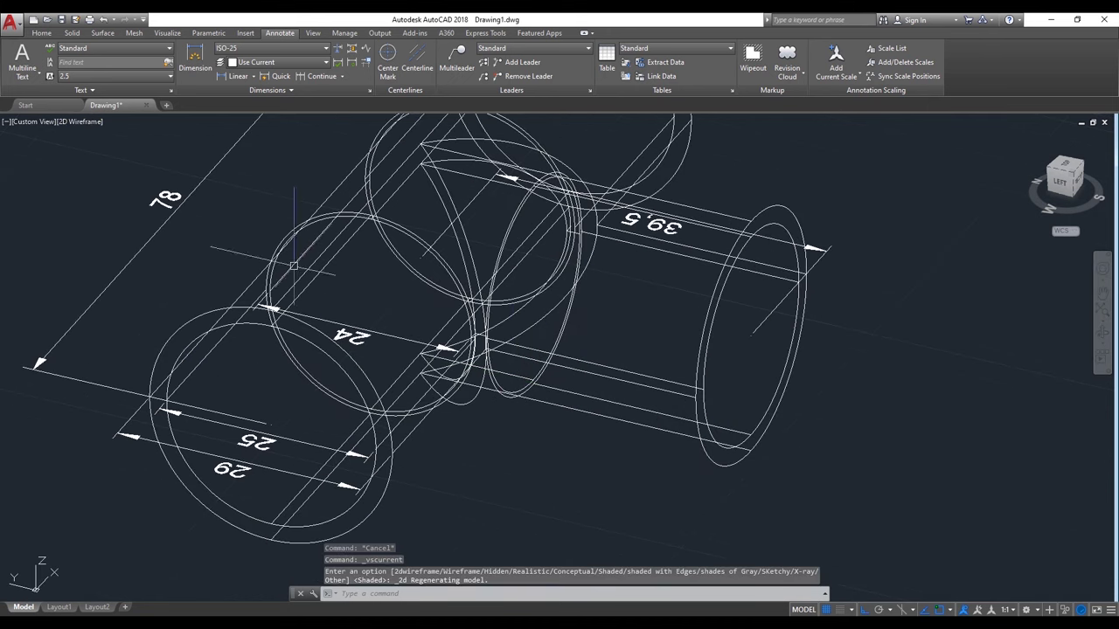
Start a linear dimension and orbit the view to look down on the pipe ends
click(235, 77)
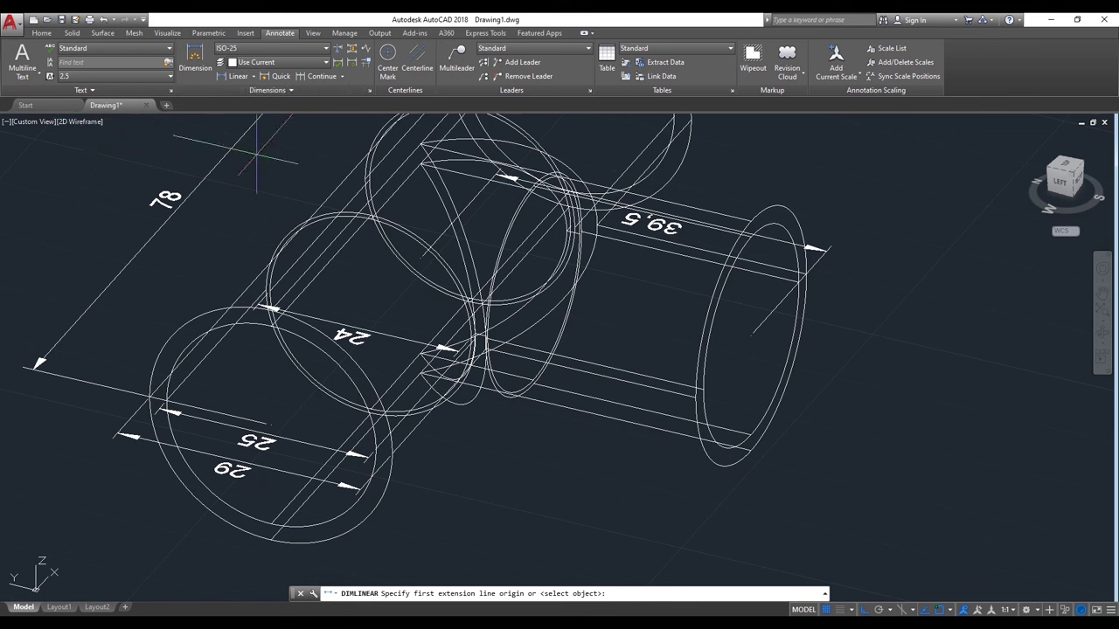
scroll(474, 359, up, 2)
scroll(474, 359, up, 2)
scroll(437, 332, up, 2)
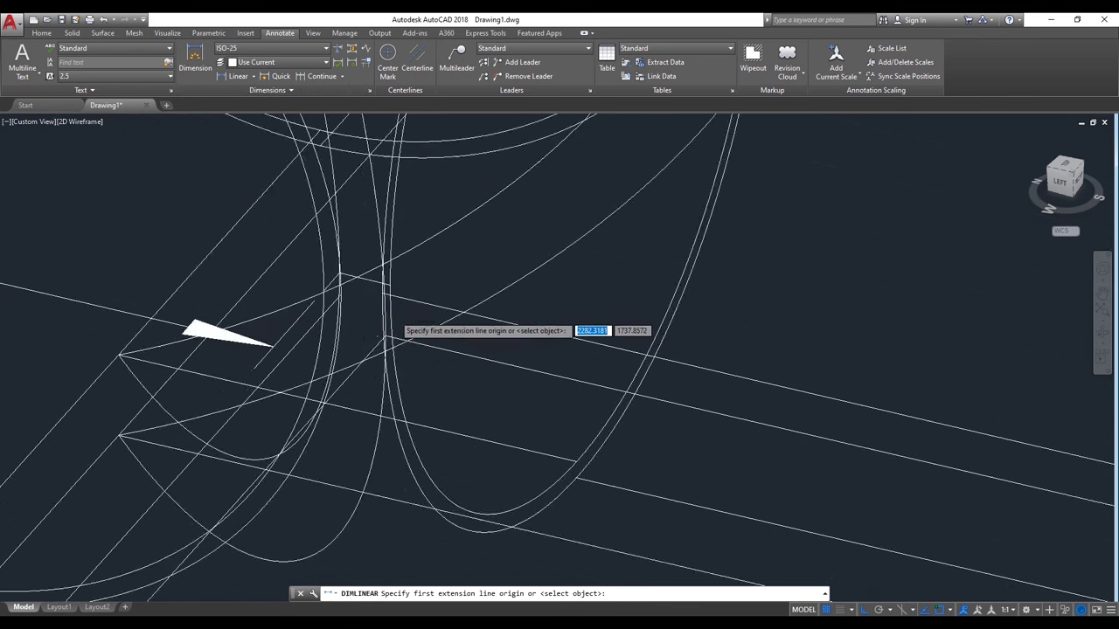
scroll(389, 317, up, 2)
scroll(364, 274, down, 2)
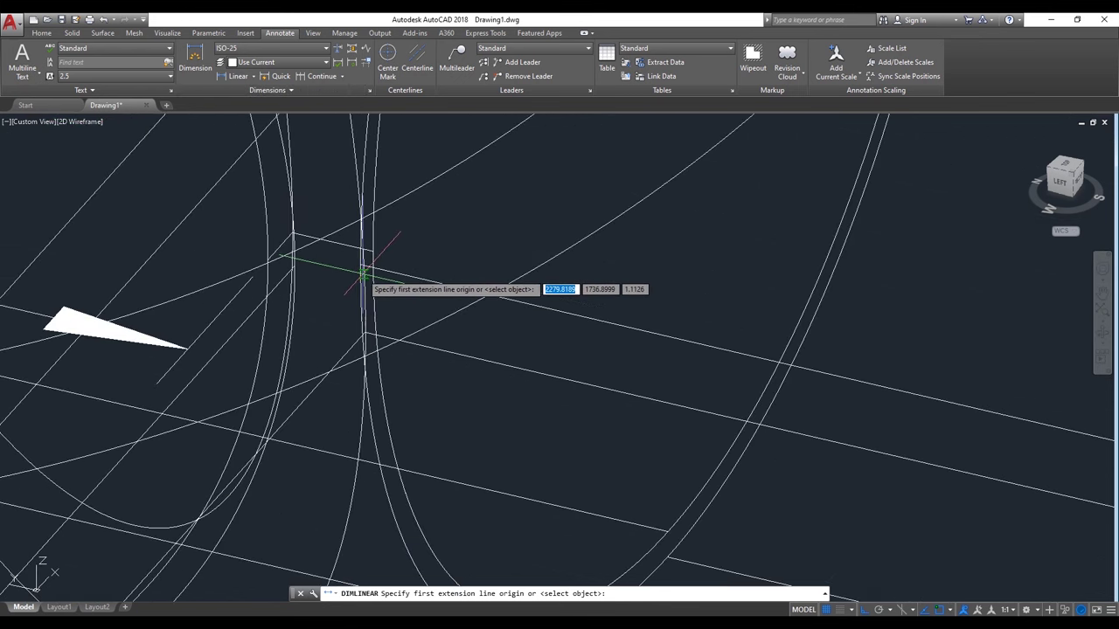
scroll(363, 275, down, 5)
scroll(384, 280, down, 2)
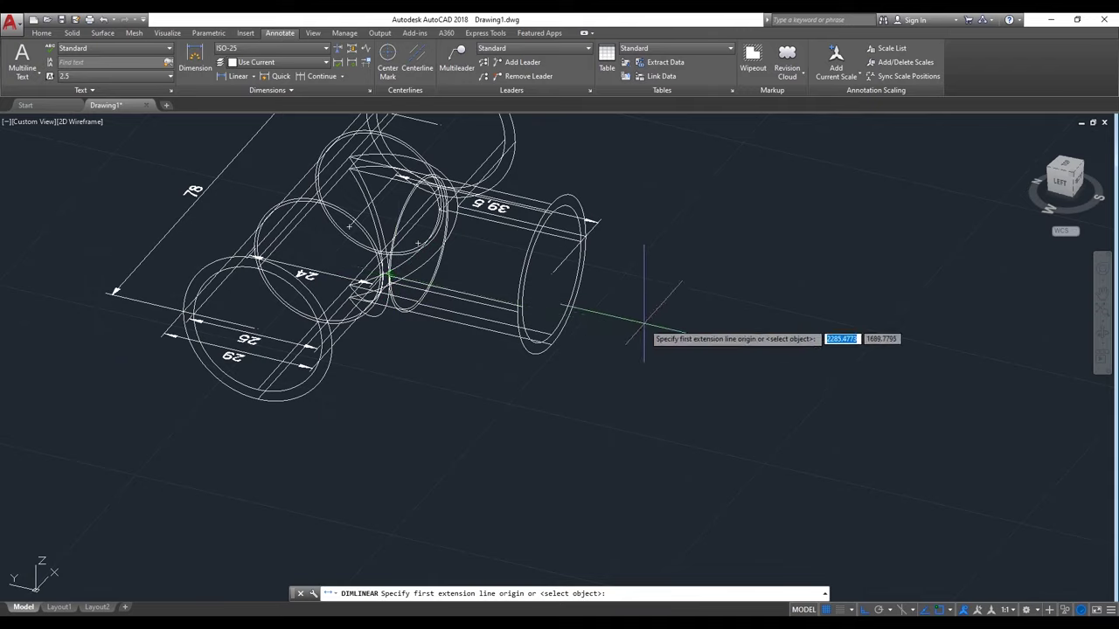
mouse_move(861, 334)
shift+middle_down()
mouse_move(818, 349)
mouse_move(837, 459)
shift+middle_up()
drag(838, 459, 844, 414)
right_click(789, 211)
click(799, 215)
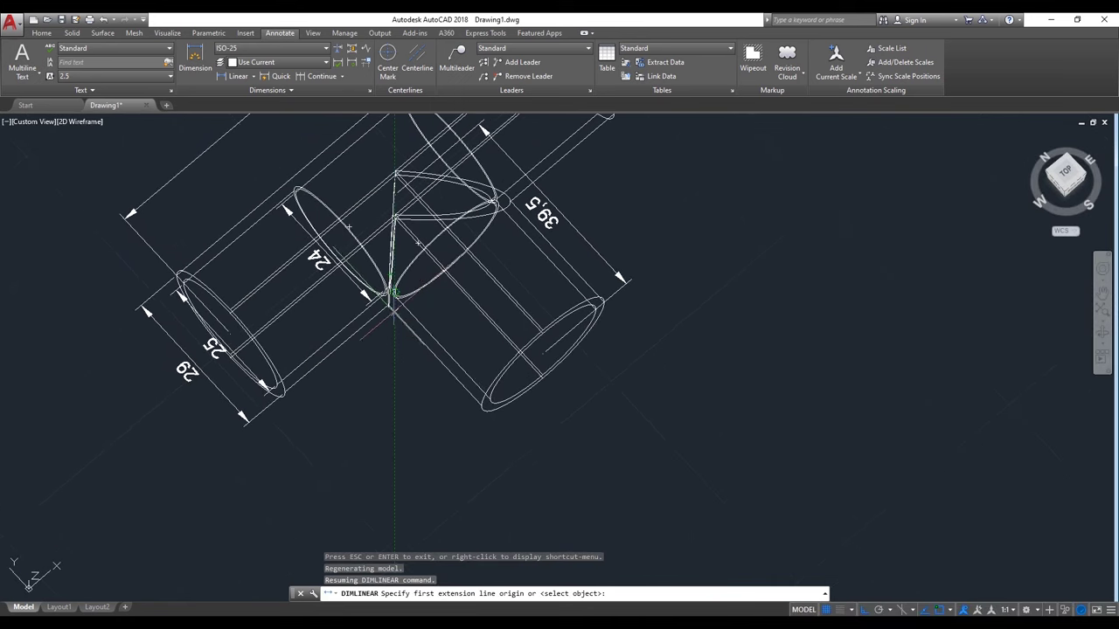
Place the 25 dimension from the branch junction to the branch pipe's open end
scroll(386, 306, up, 5)
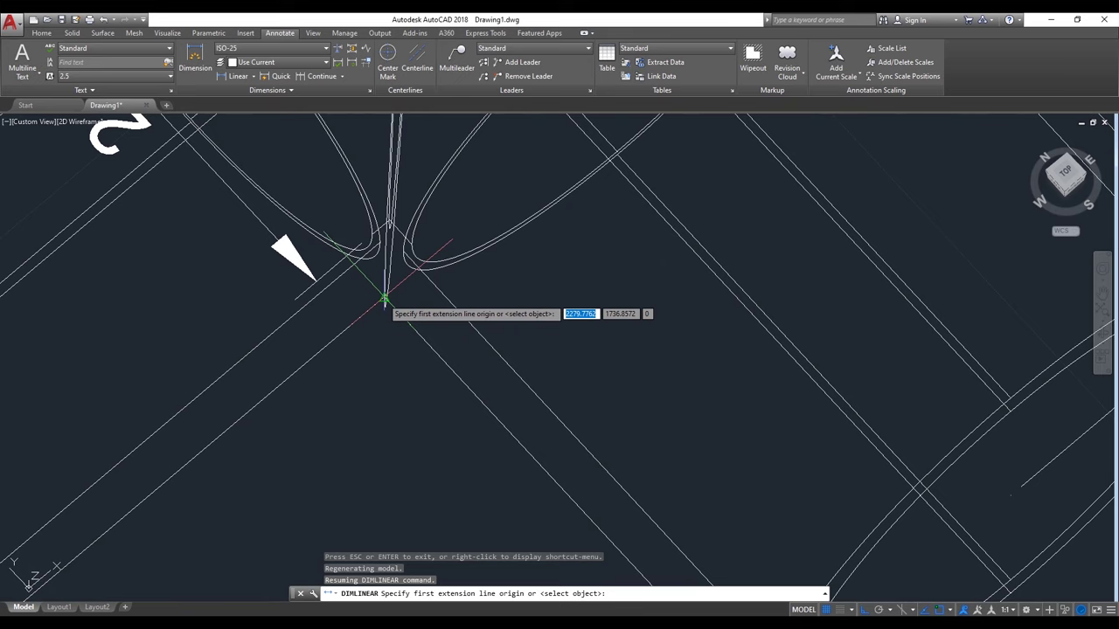
click(385, 300)
scroll(384, 300, down, 5)
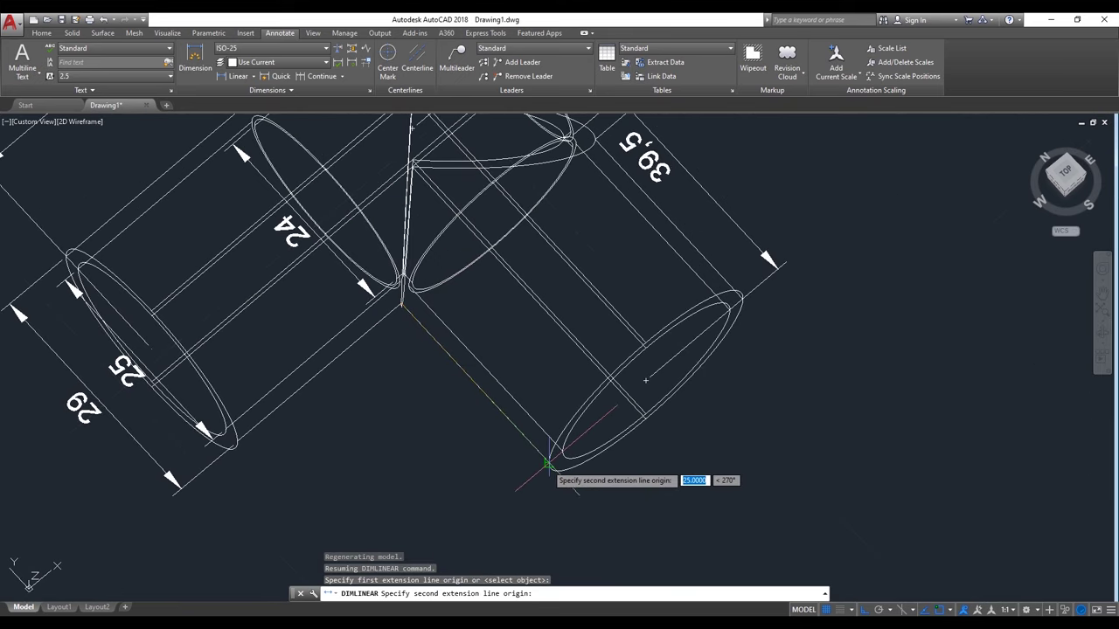
click(547, 463)
click(497, 467)
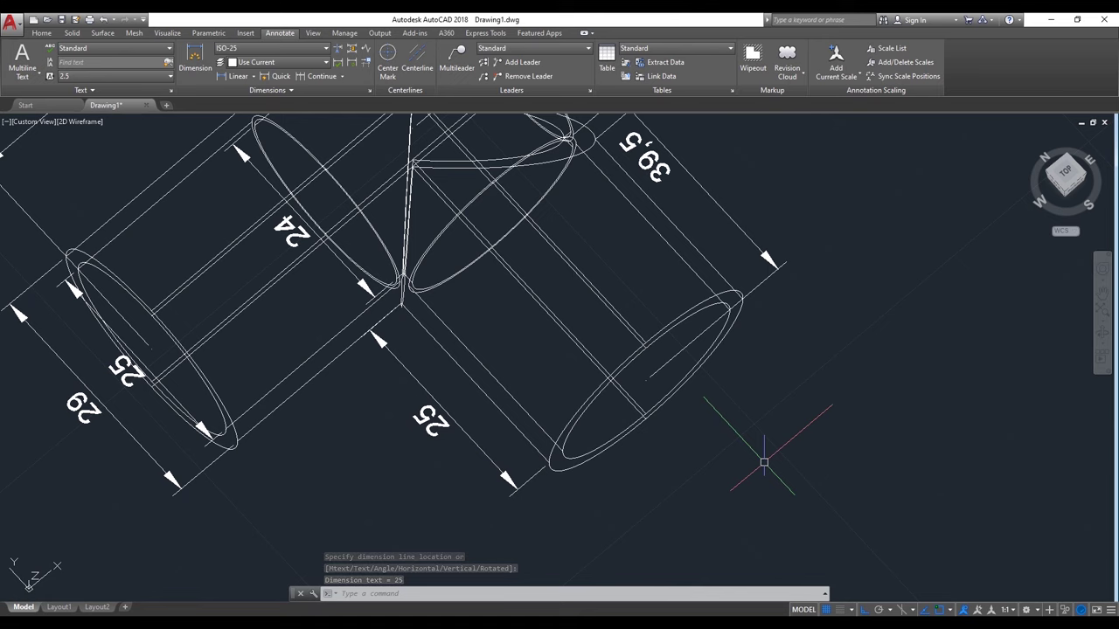
scroll(764, 462, down, 3)
scroll(739, 460, up, 1)
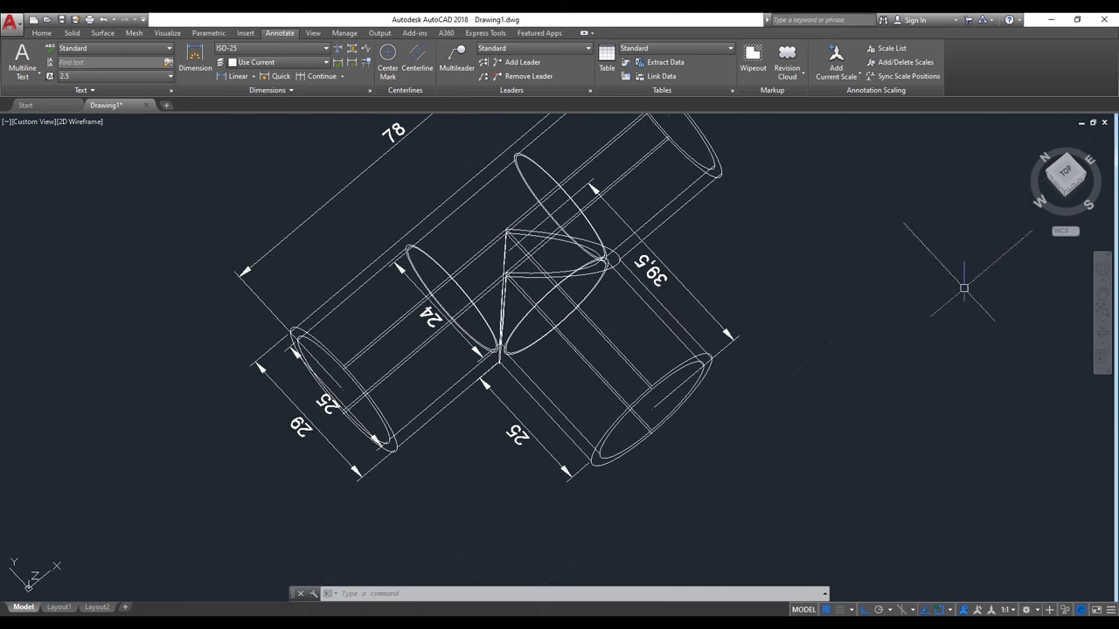
Switch to the SW isometric view with the Shaded visual style
click(1063, 190)
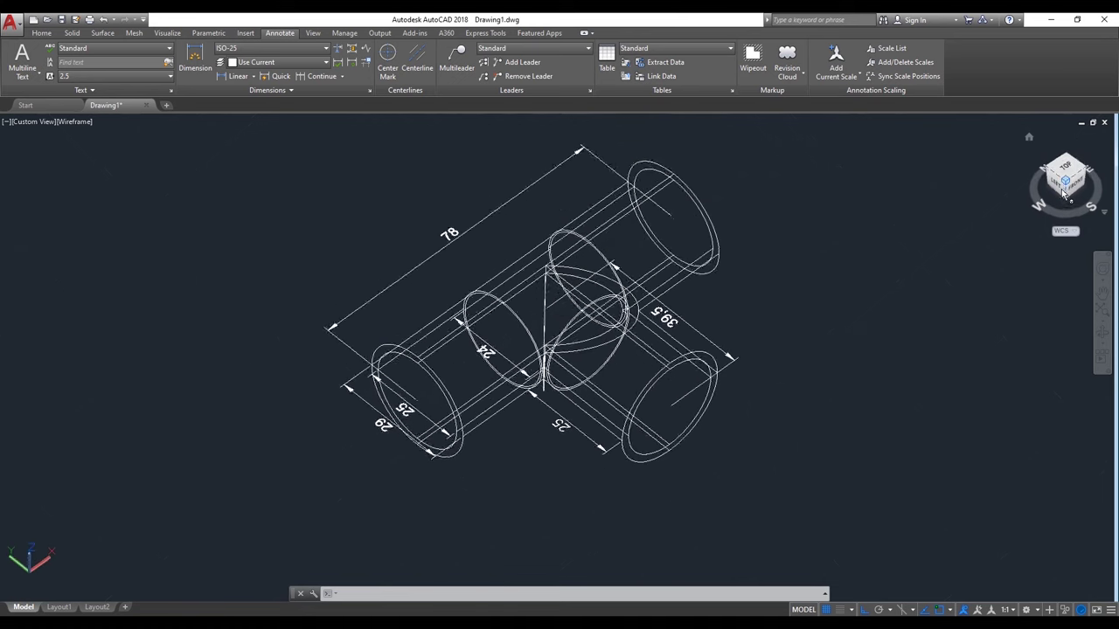
click(88, 122)
click(130, 204)
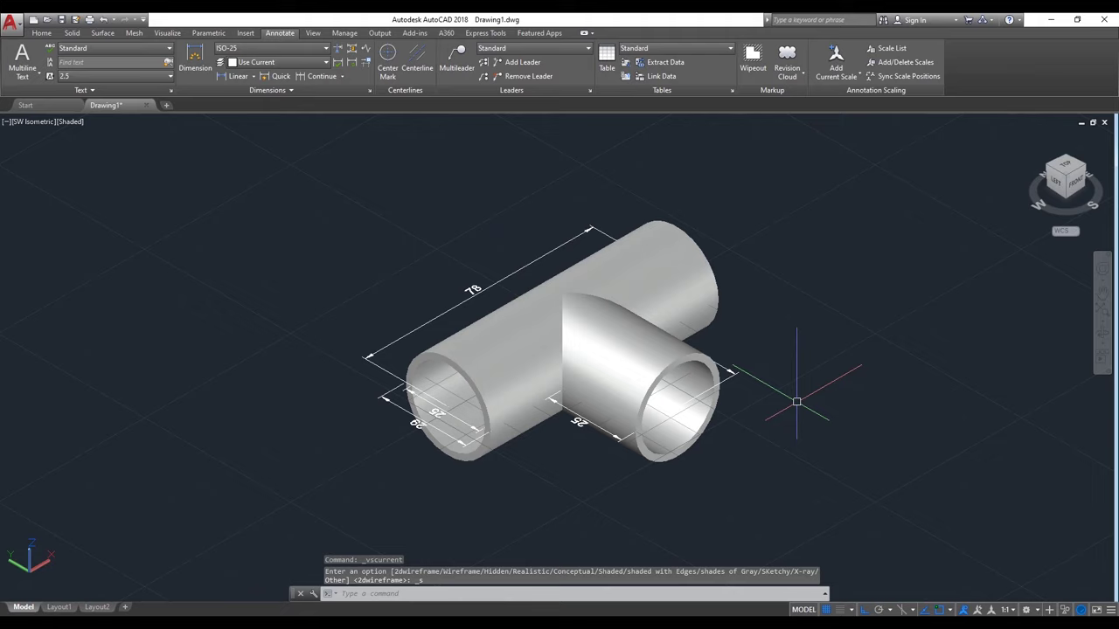
Orbit the shaded tee down to a lower front viewing angle
scroll(800, 404, up, 3)
scroll(821, 415, down, 2)
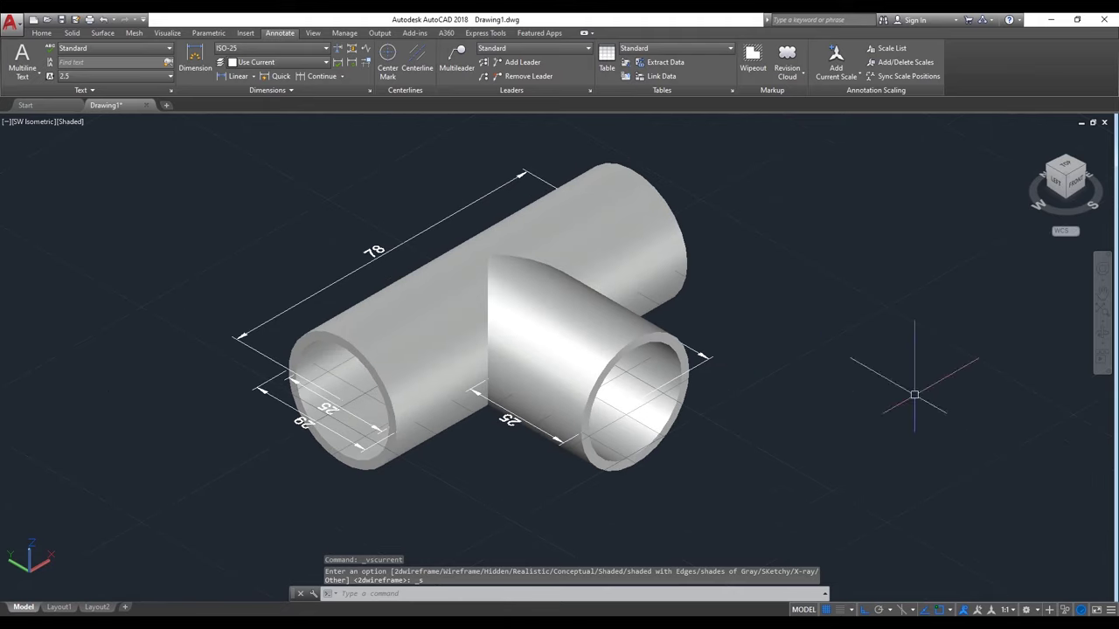
click(1102, 333)
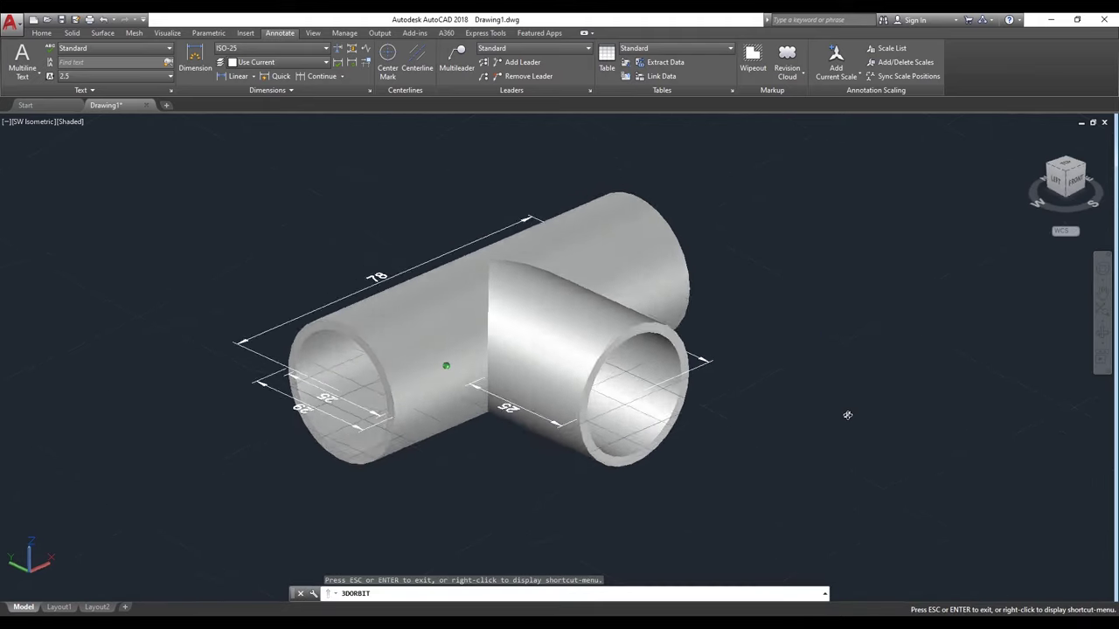
mouse_move(847, 414)
mouse_down()
mouse_move(847, 397)
mouse_move(612, 394)
mouse_move(897, 390)
mouse_move(890, 402)
mouse_move(812, 405)
mouse_move(804, 322)
mouse_move(821, 407)
mouse_move(610, 405)
mouse_move(708, 419)
mouse_move(793, 411)
mouse_move(744, 444)
mouse_move(754, 425)
mouse_move(801, 412)
mouse_move(782, 420)
mouse_move(775, 403)
mouse_move(819, 387)
mouse_move(752, 409)
mouse_move(750, 426)
mouse_move(854, 320)
mouse_move(854, 350)
mouse_move(837, 321)
mouse_up()
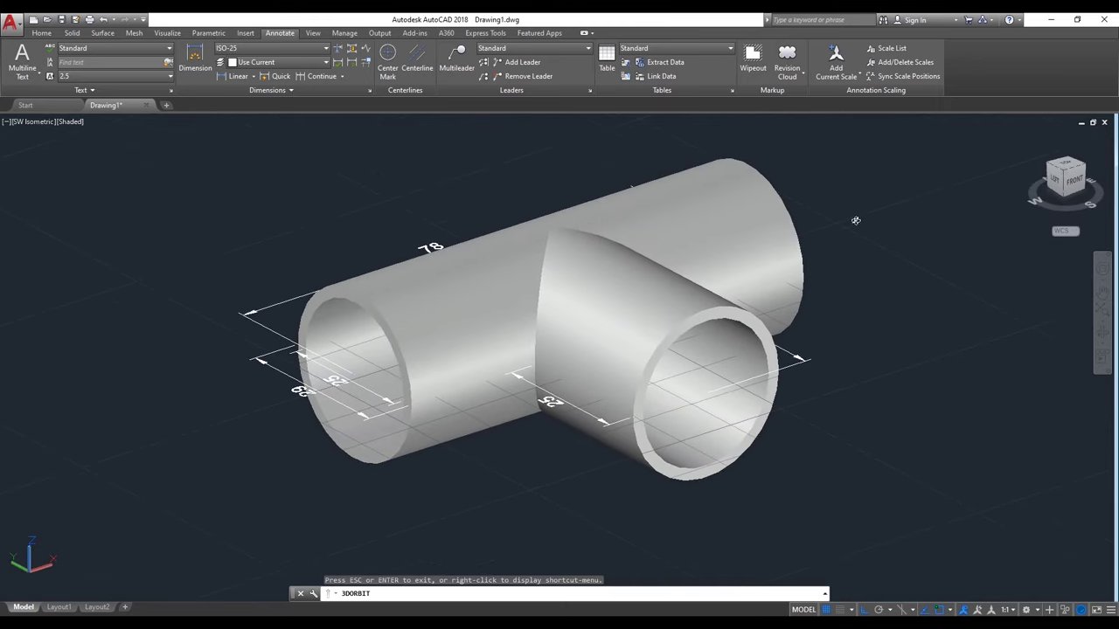